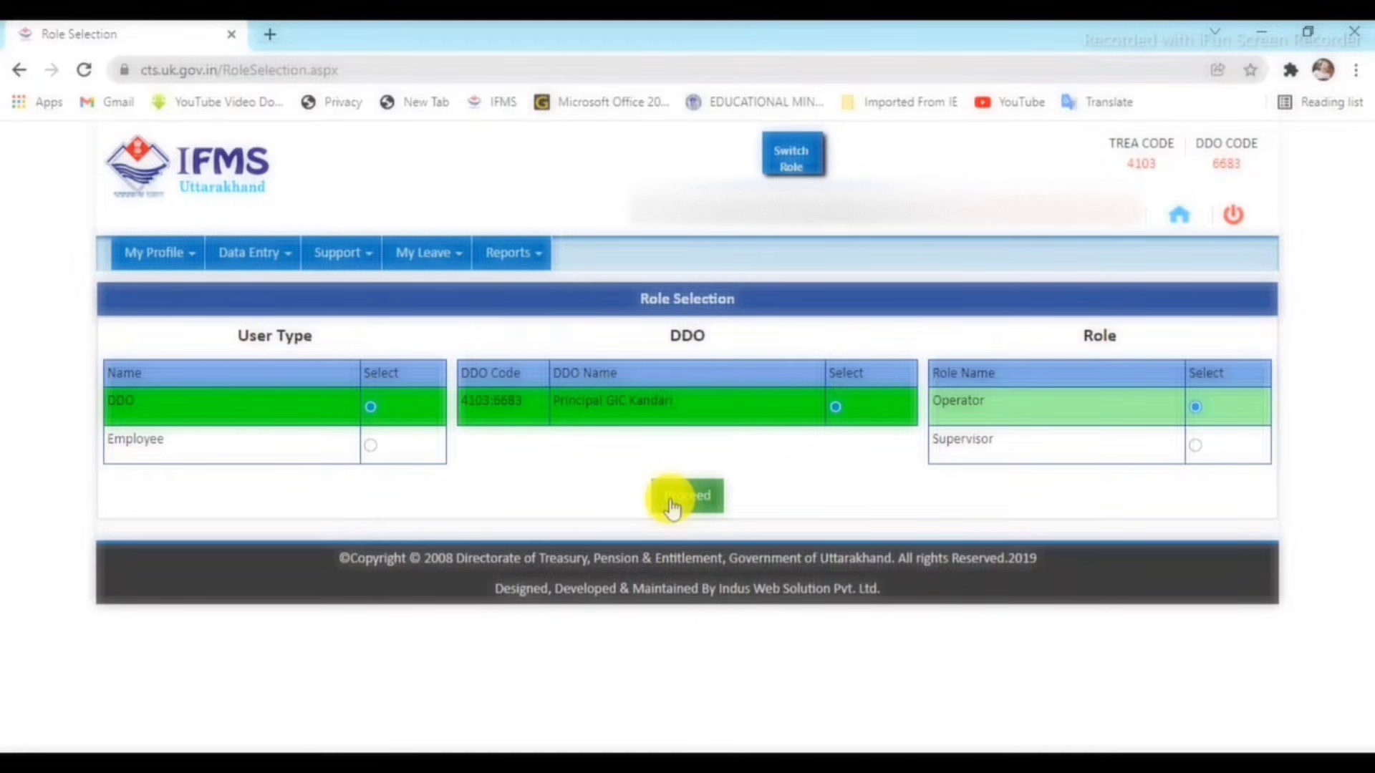
Enter the portal with the operator role and open HRMS Claims Entry > Employee Advance.
left_click(673, 501)
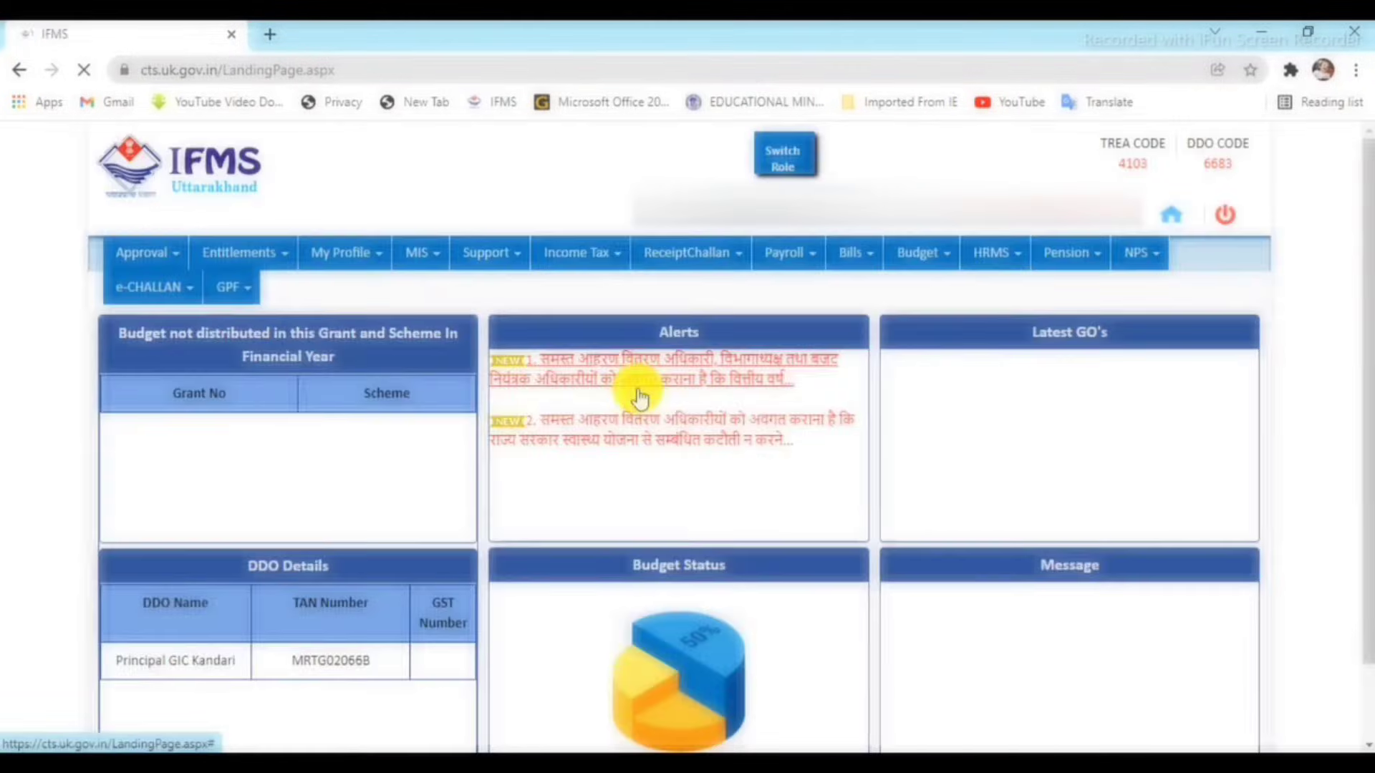
left_click(995, 254)
mouse_move(1031, 304)
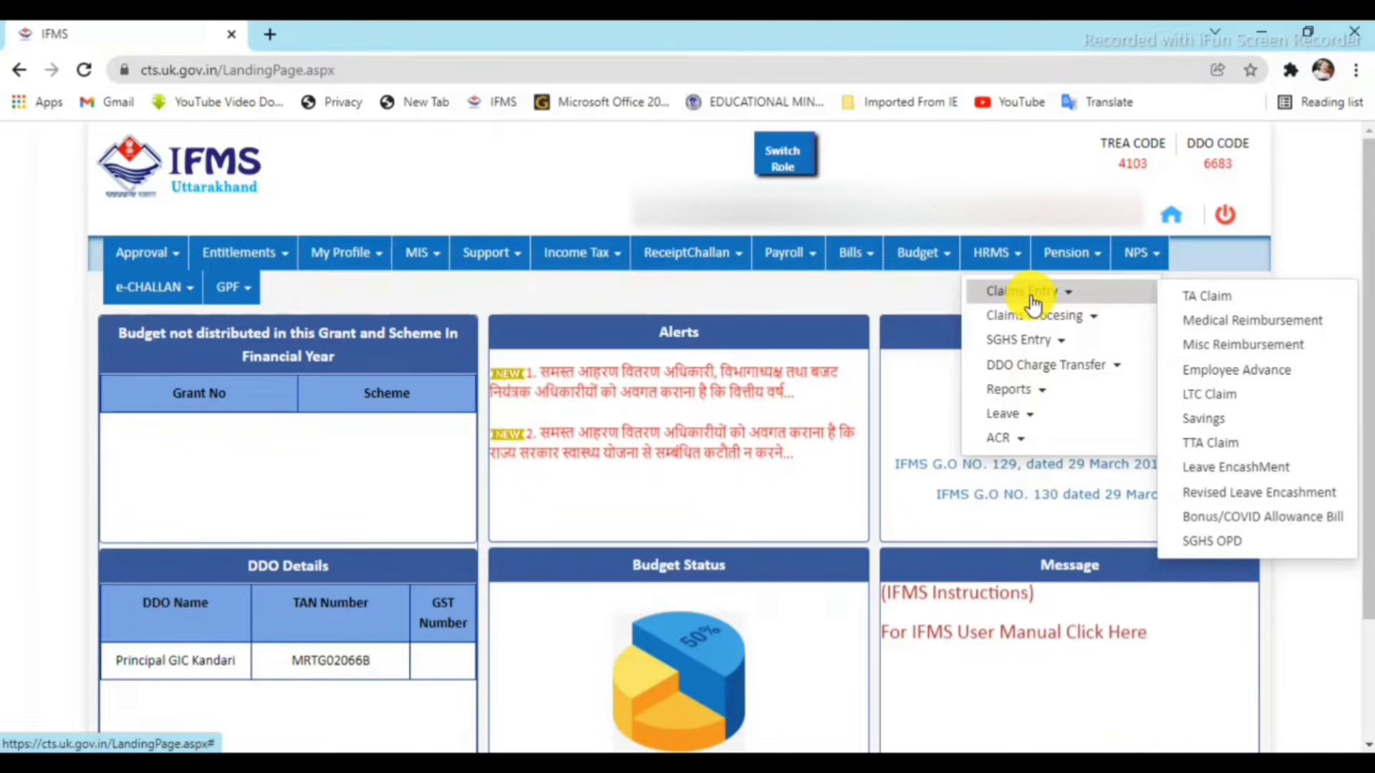
left_click(1260, 372)
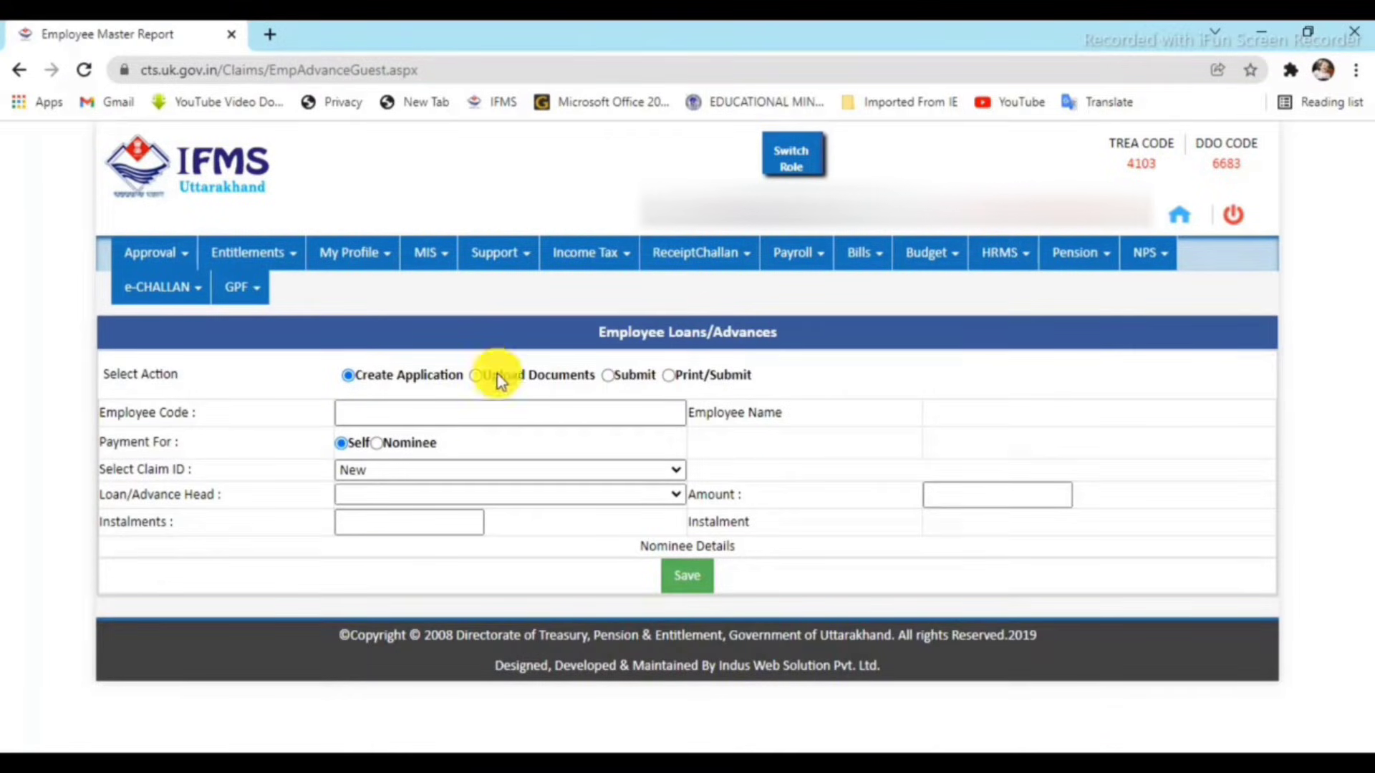
Enter the employee code and keep a New claim ID payable to Self.
left_click(482, 402)
left_click(483, 405)
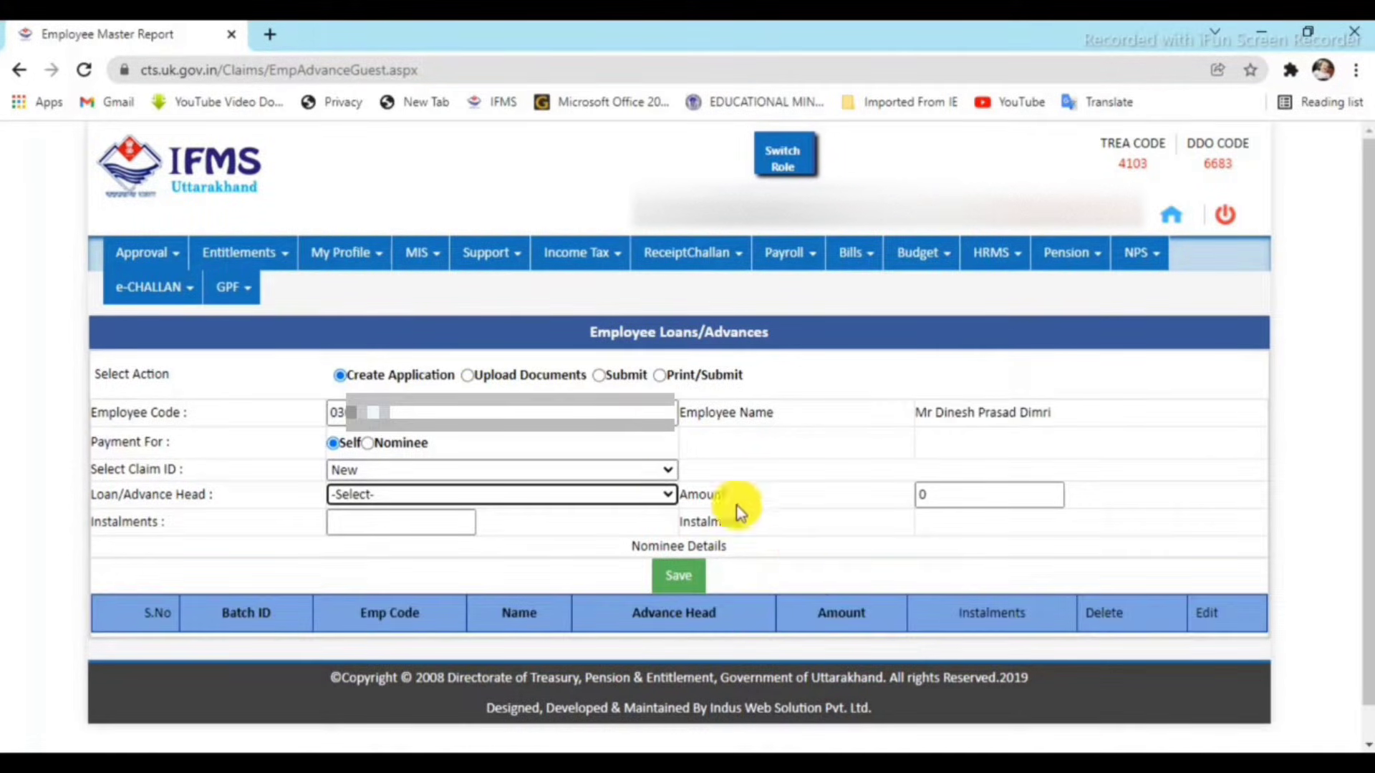
left_click(460, 411)
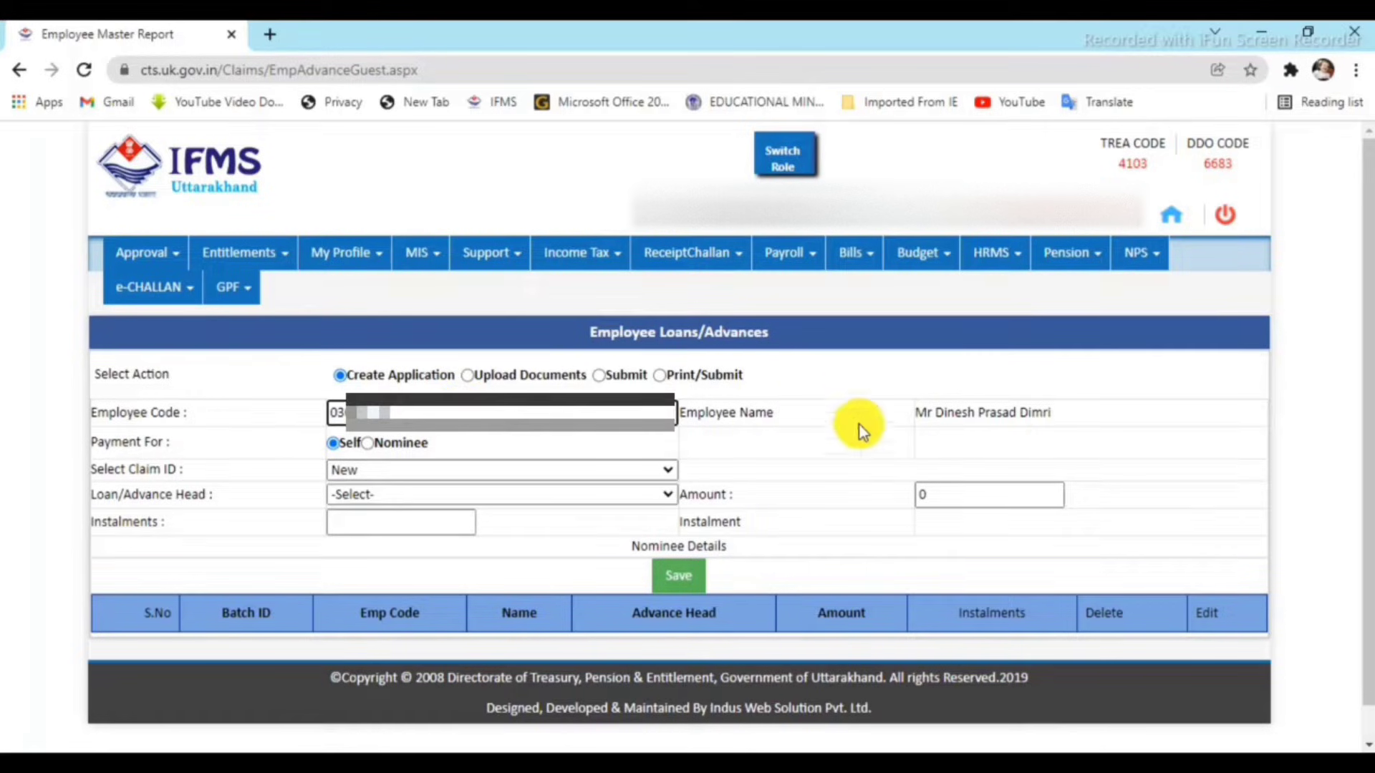
left_click(1063, 415)
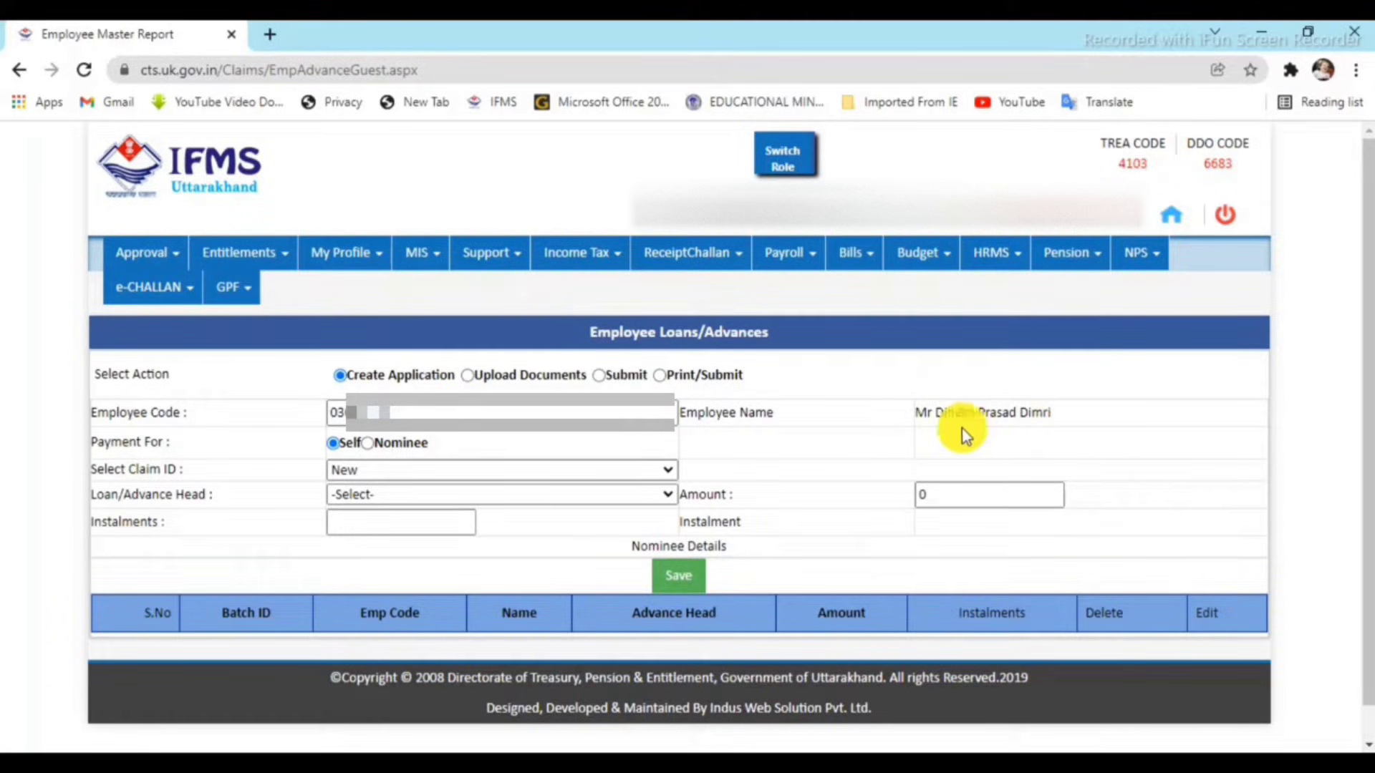
left_click(359, 471)
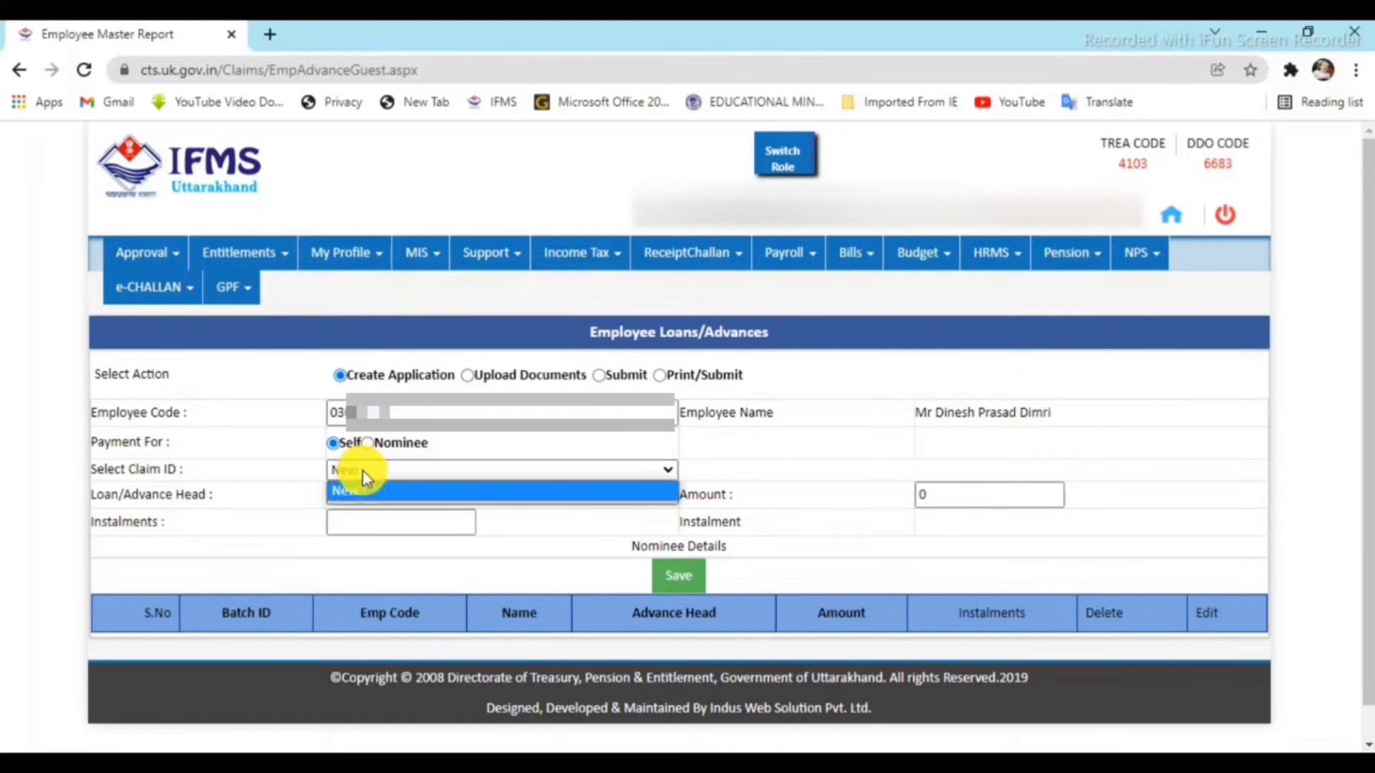
left_click(364, 485)
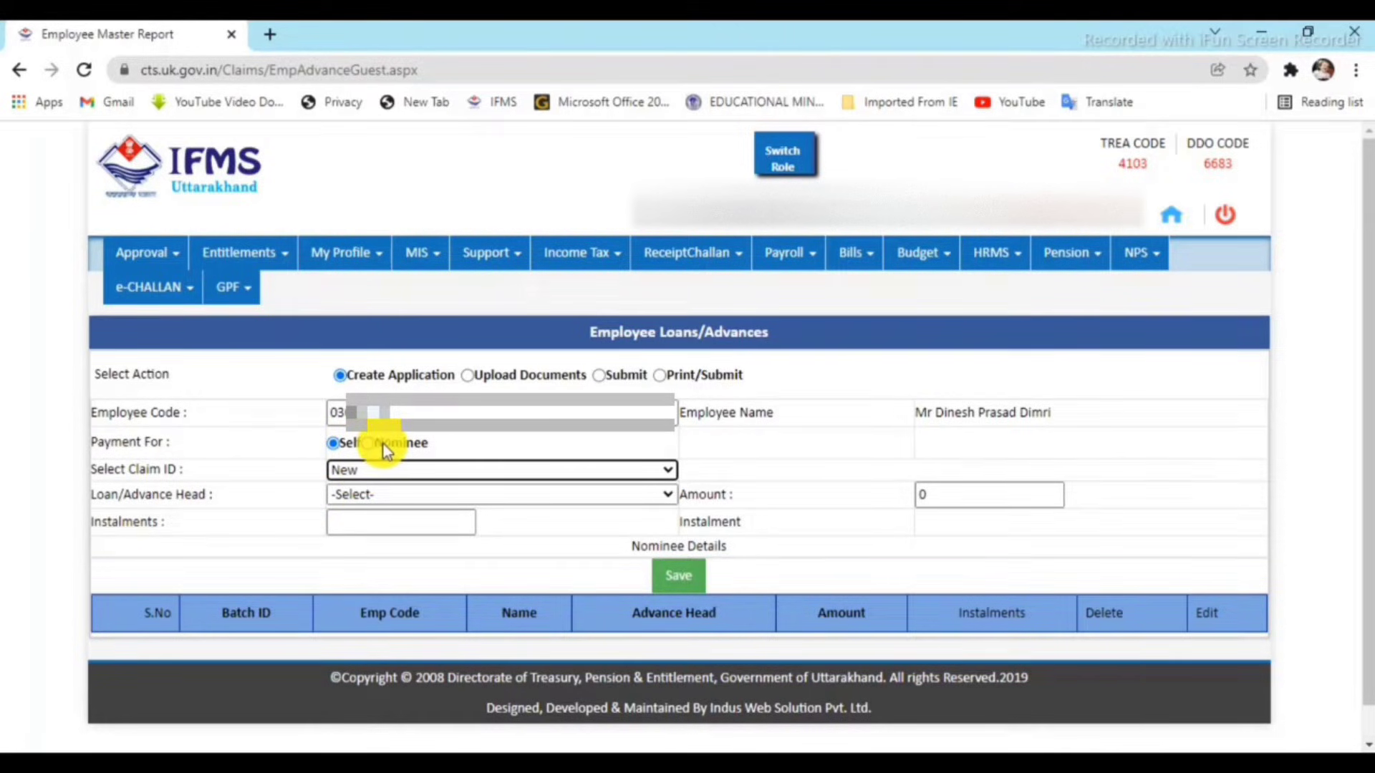
left_click(332, 444)
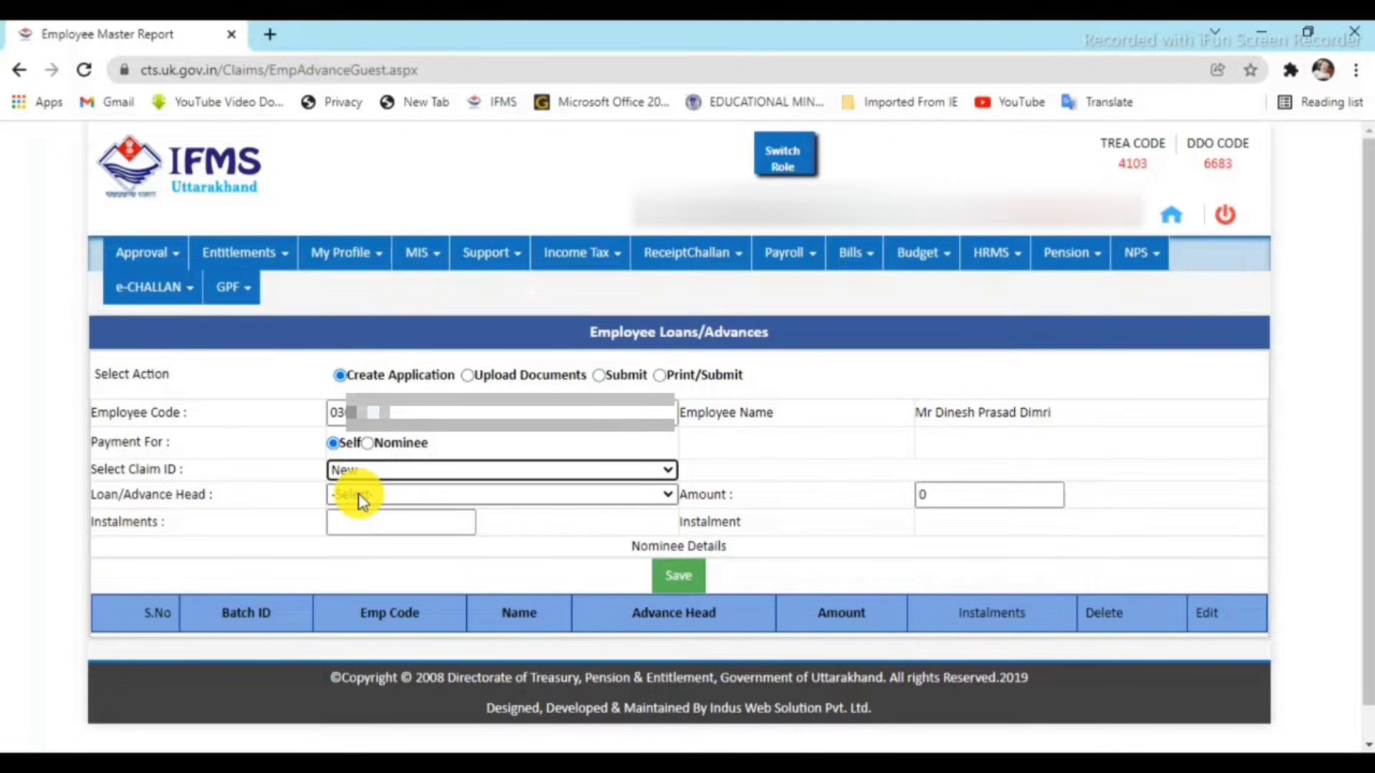
left_click(360, 496)
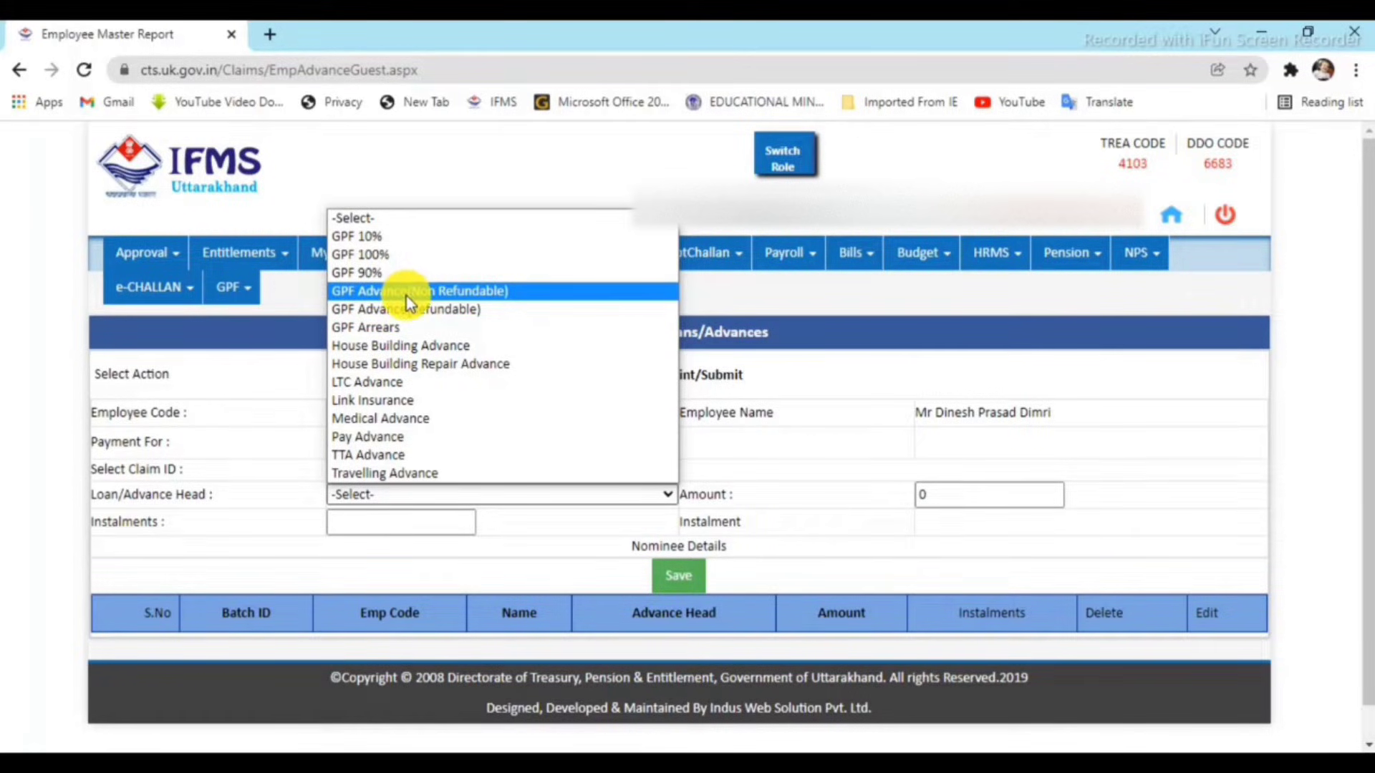
Save a GPF 10% advance application for an amount of 406111.
left_click(410, 239)
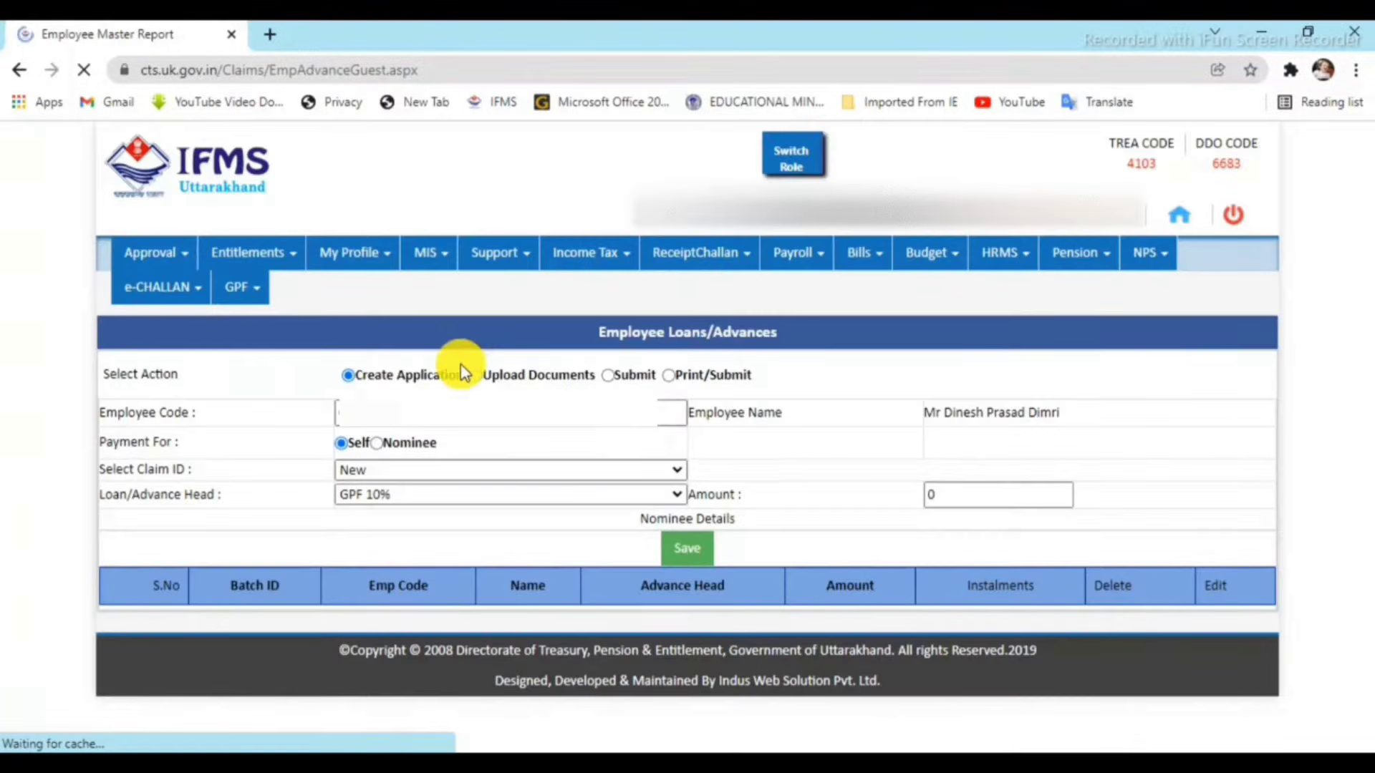
left_click(996, 496)
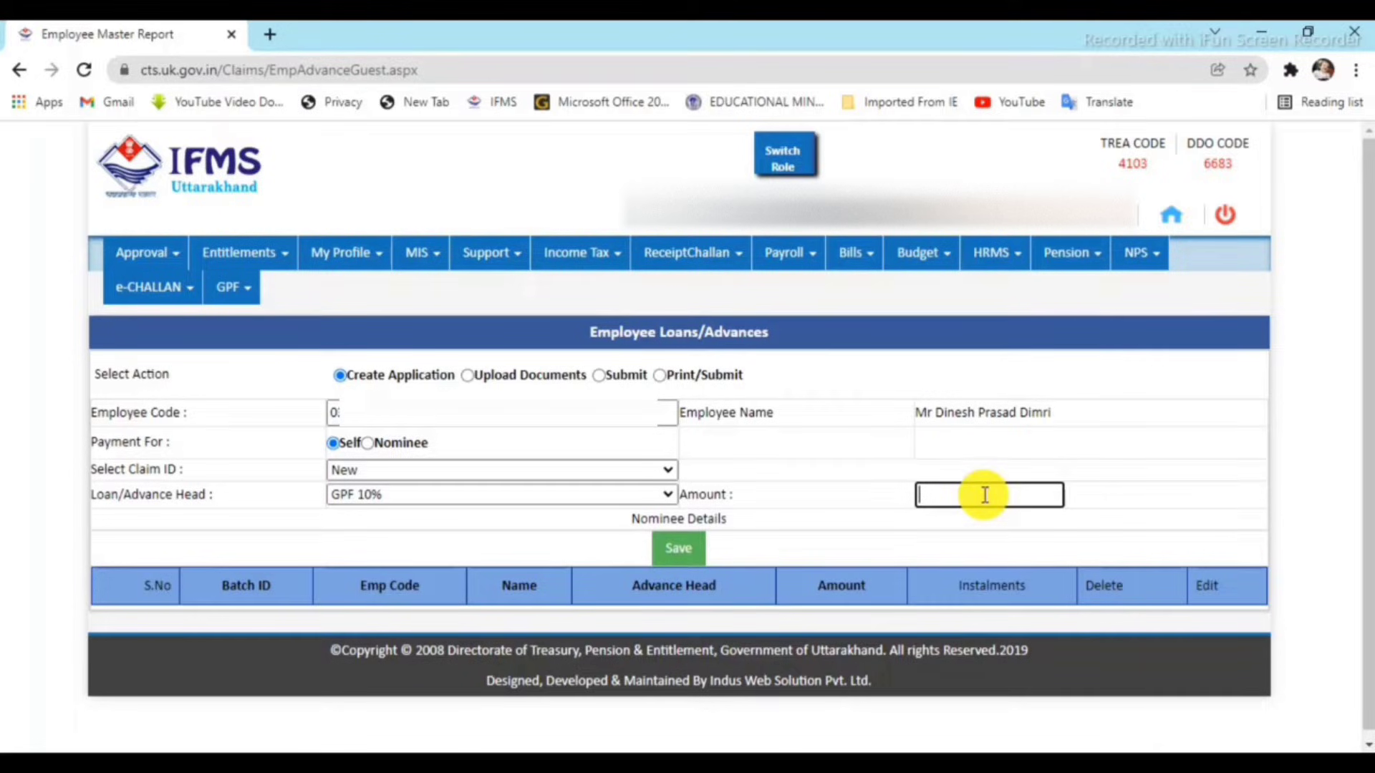
type("406111")
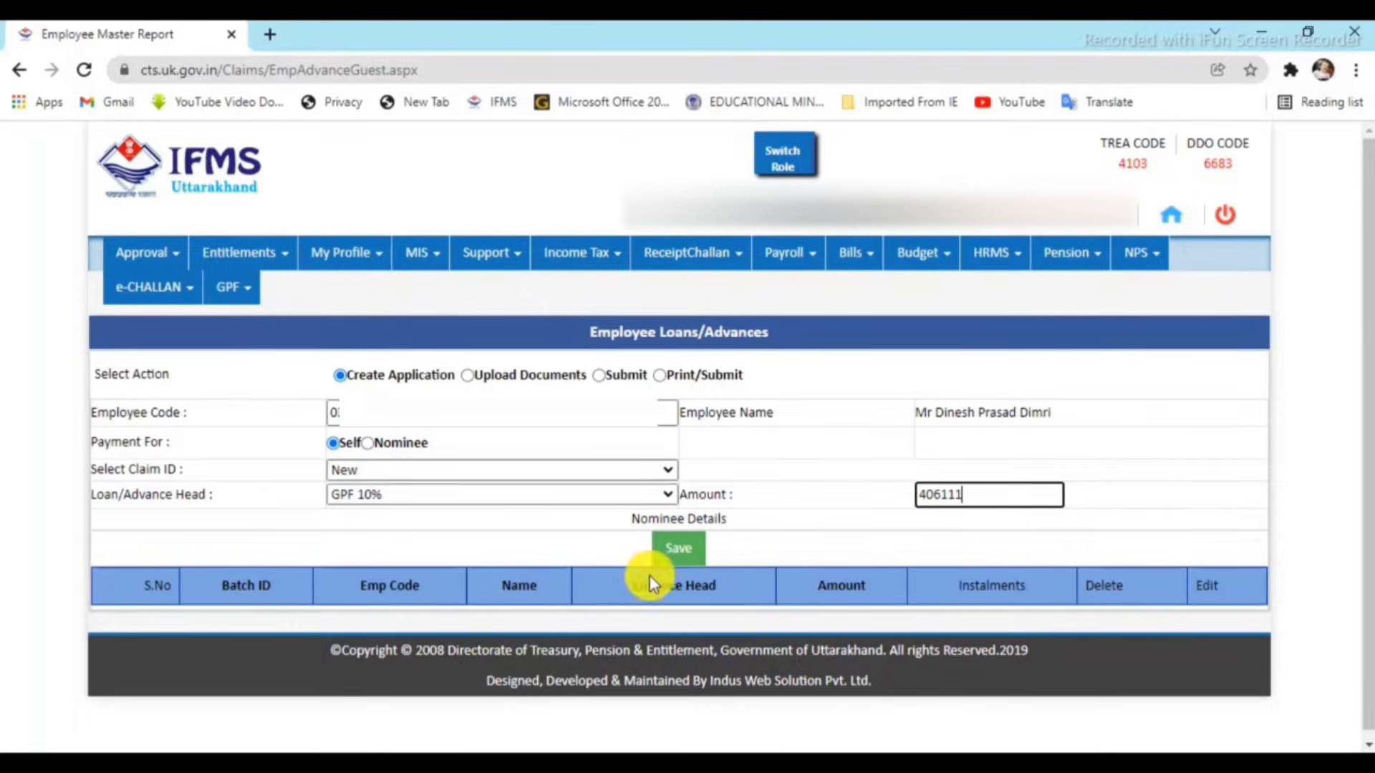
left_click(676, 551)
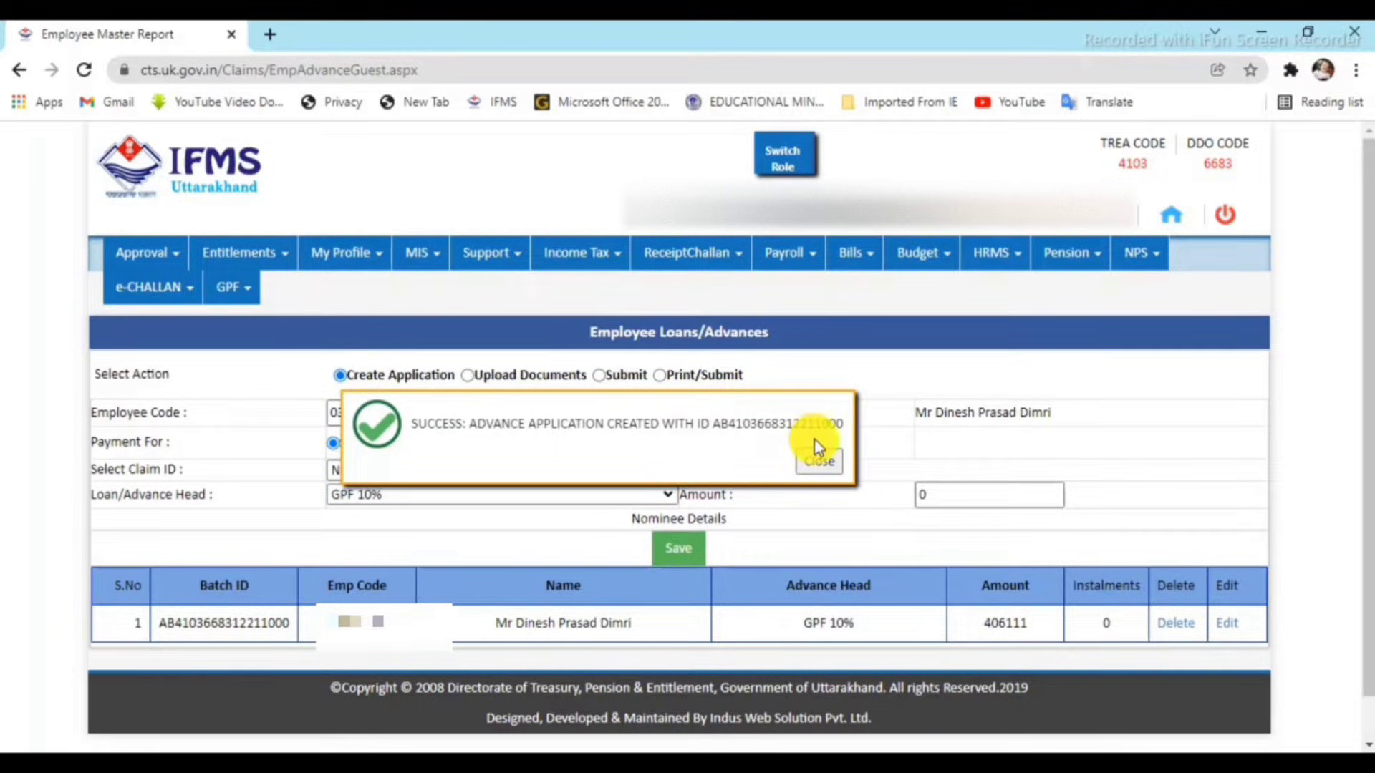
left_click(833, 473)
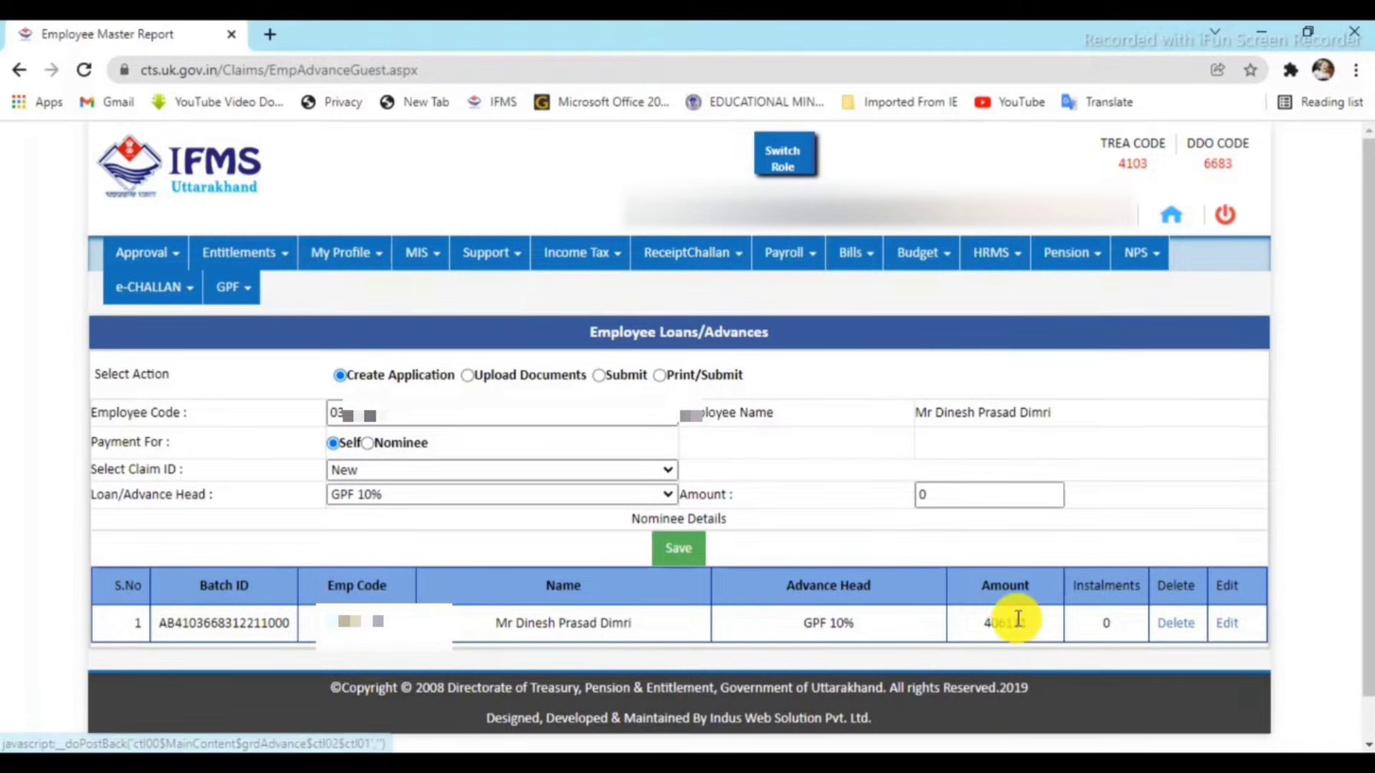
Load the saved GPF 10% application back into the form for editing.
left_click(1229, 630)
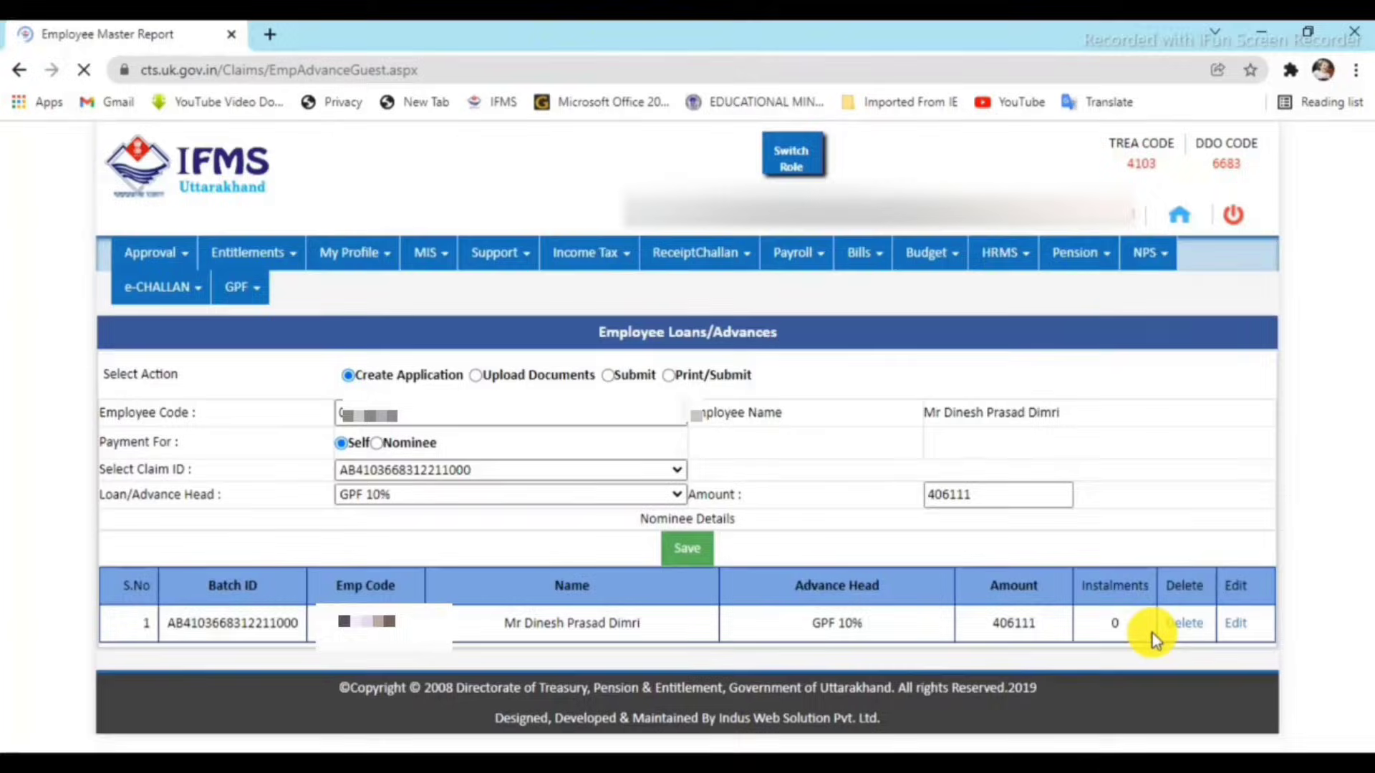
scroll(782, 622, "down", 1)
scroll(782, 622, "up", 1)
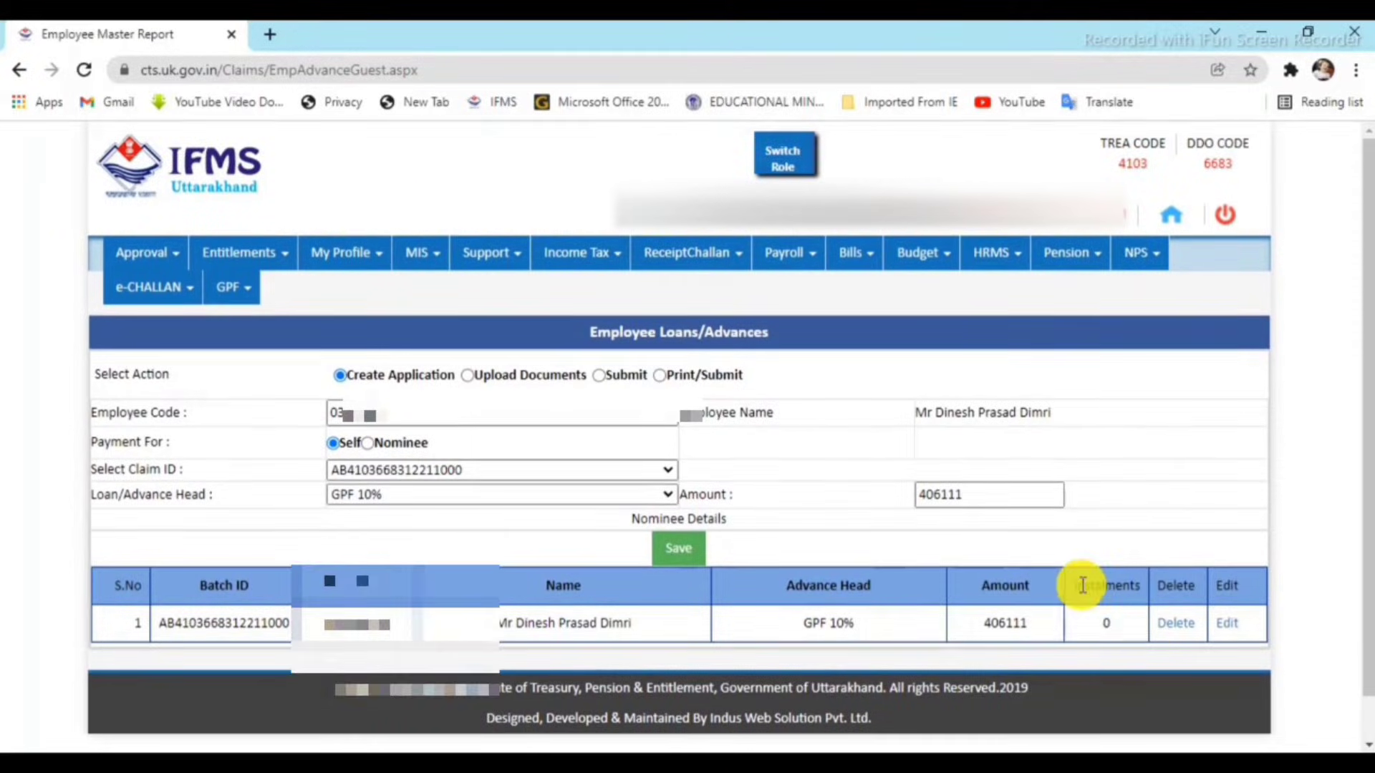
left_click(677, 547)
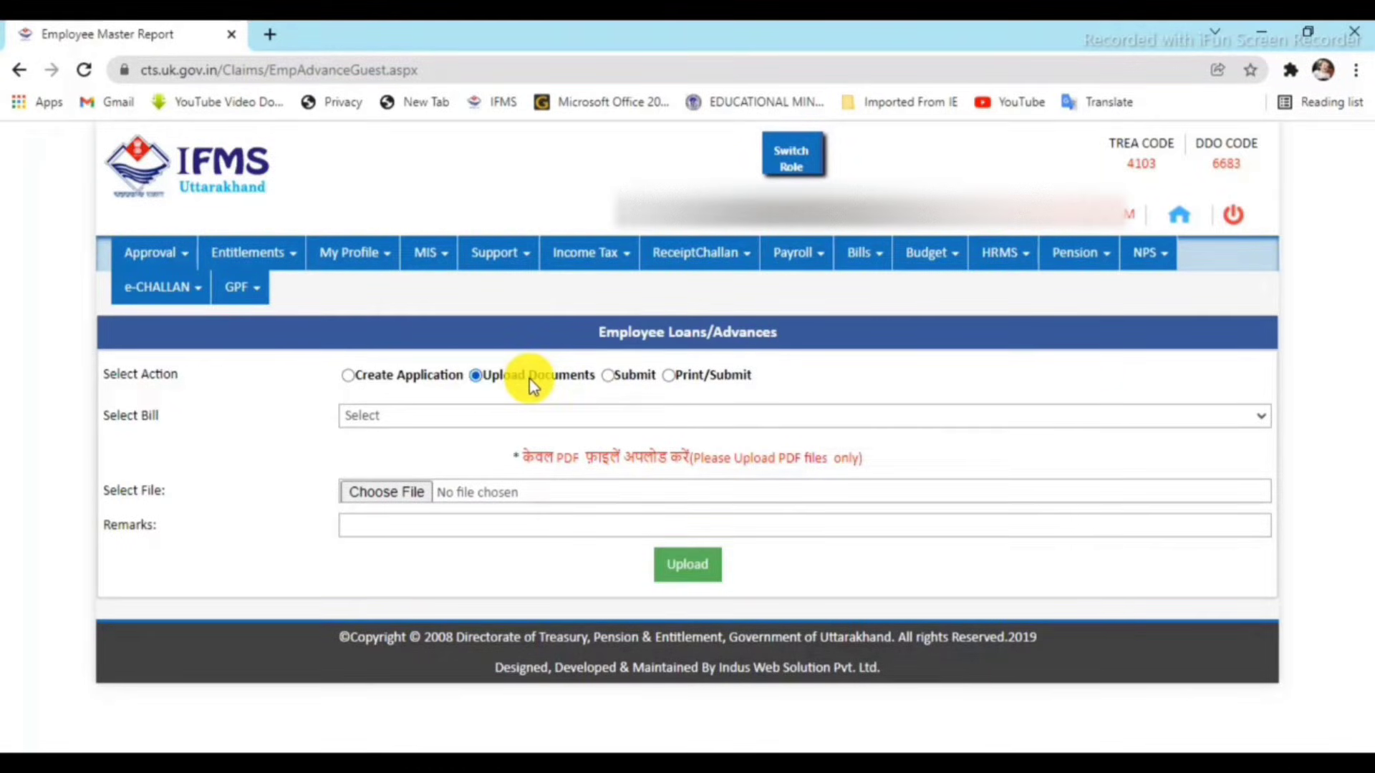
left_click(452, 417)
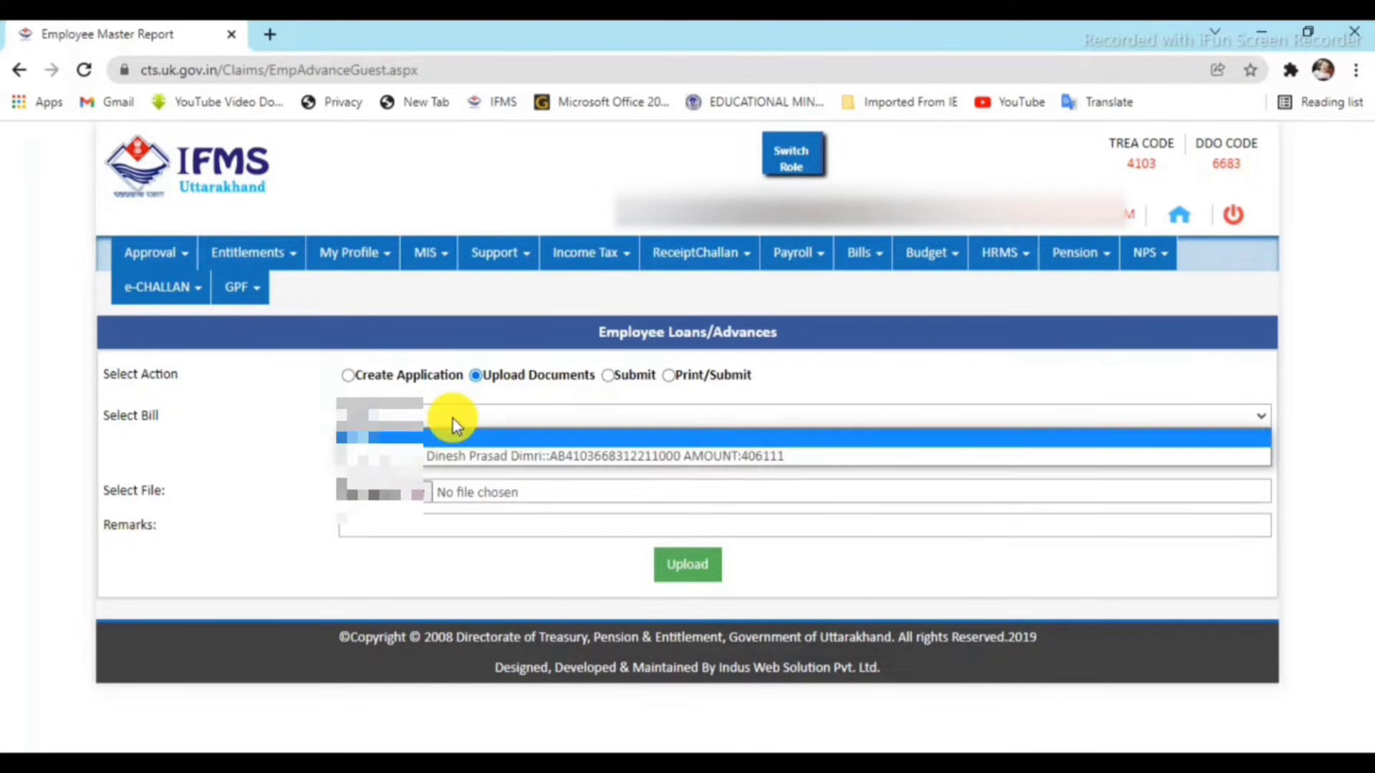
left_click(746, 455)
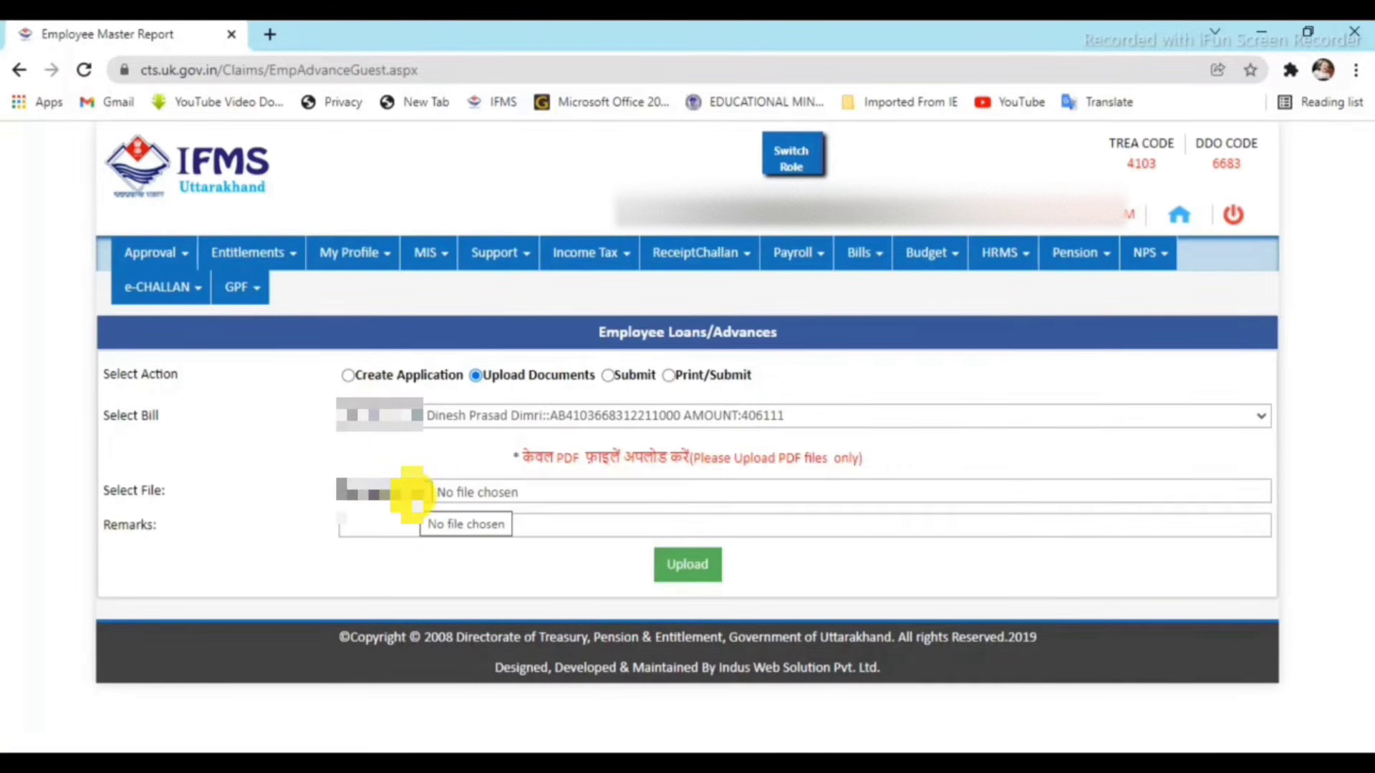
left_click(414, 494)
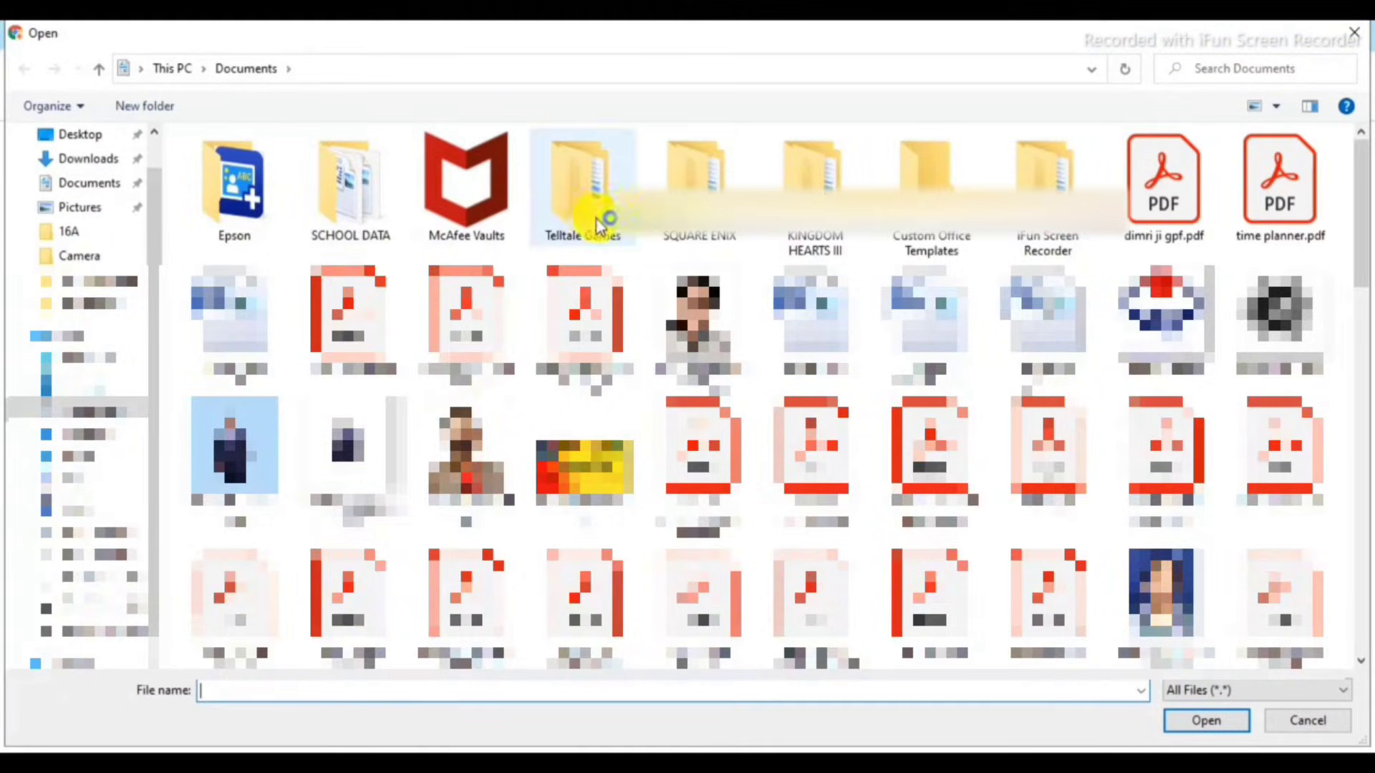
double_click(1163, 201)
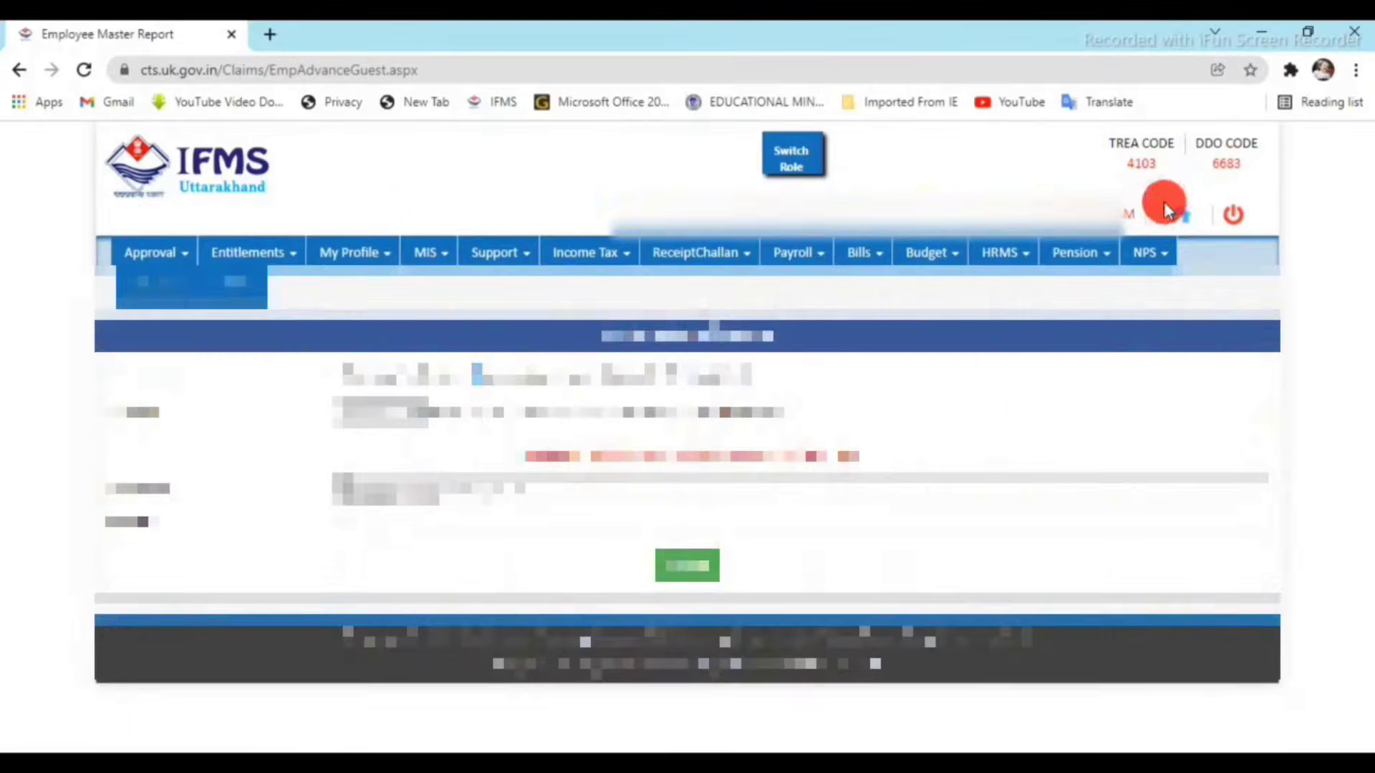
left_click(588, 527)
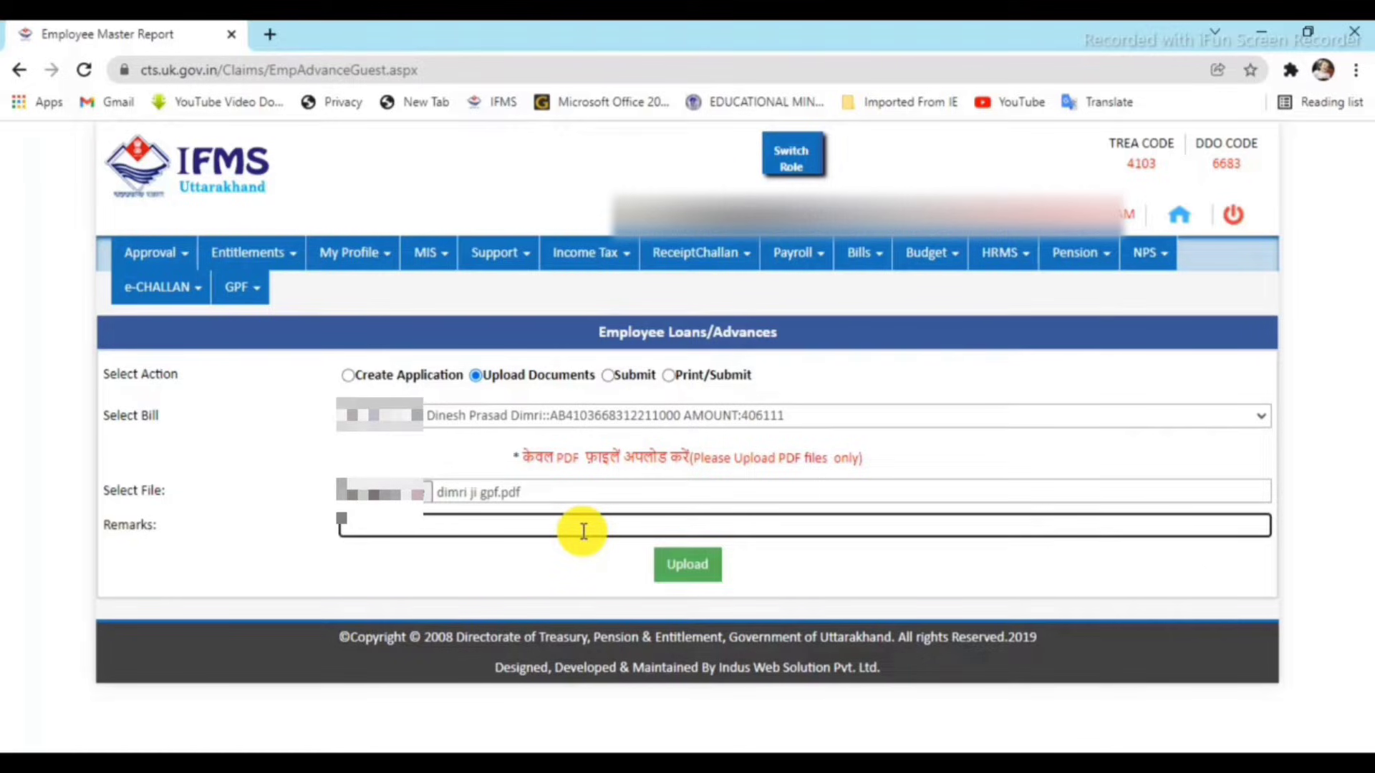
type("ok")
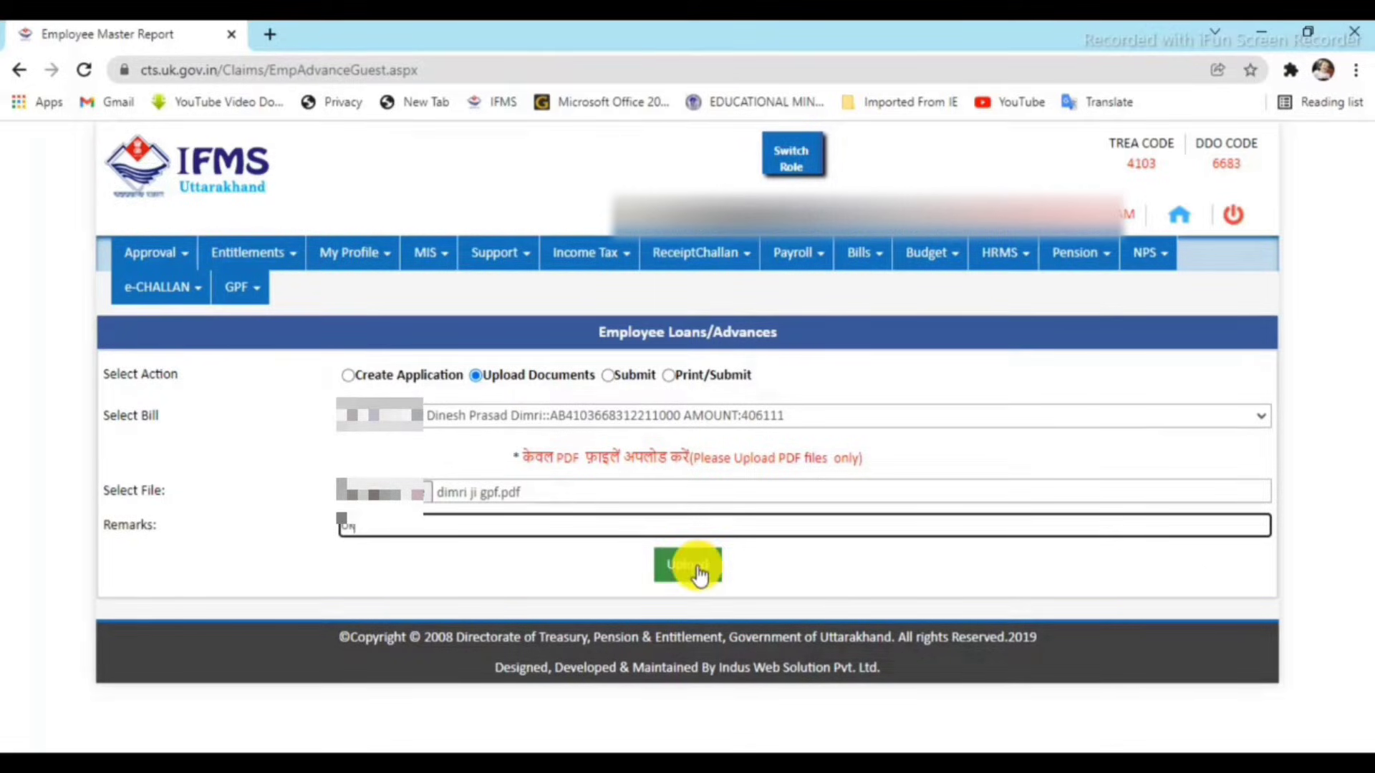
left_click(698, 567)
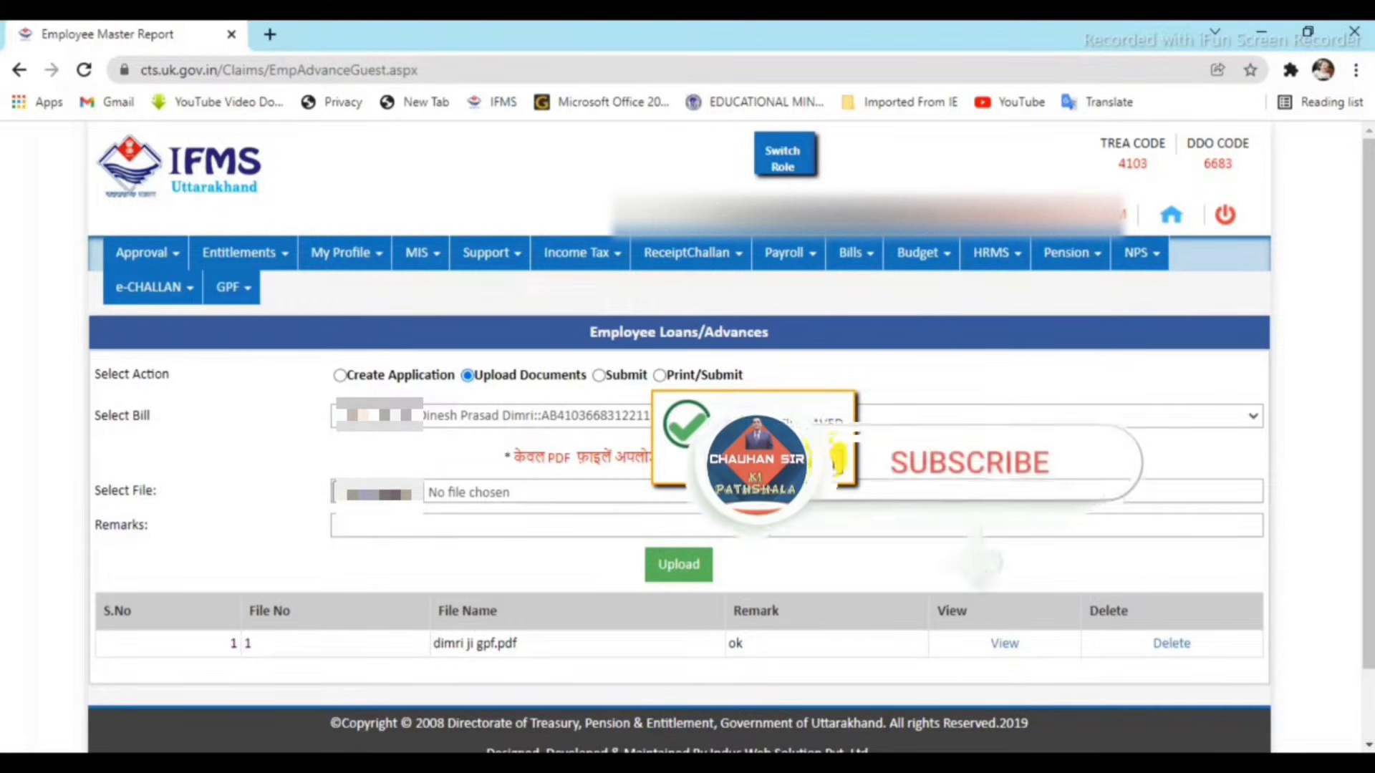
left_click(836, 456)
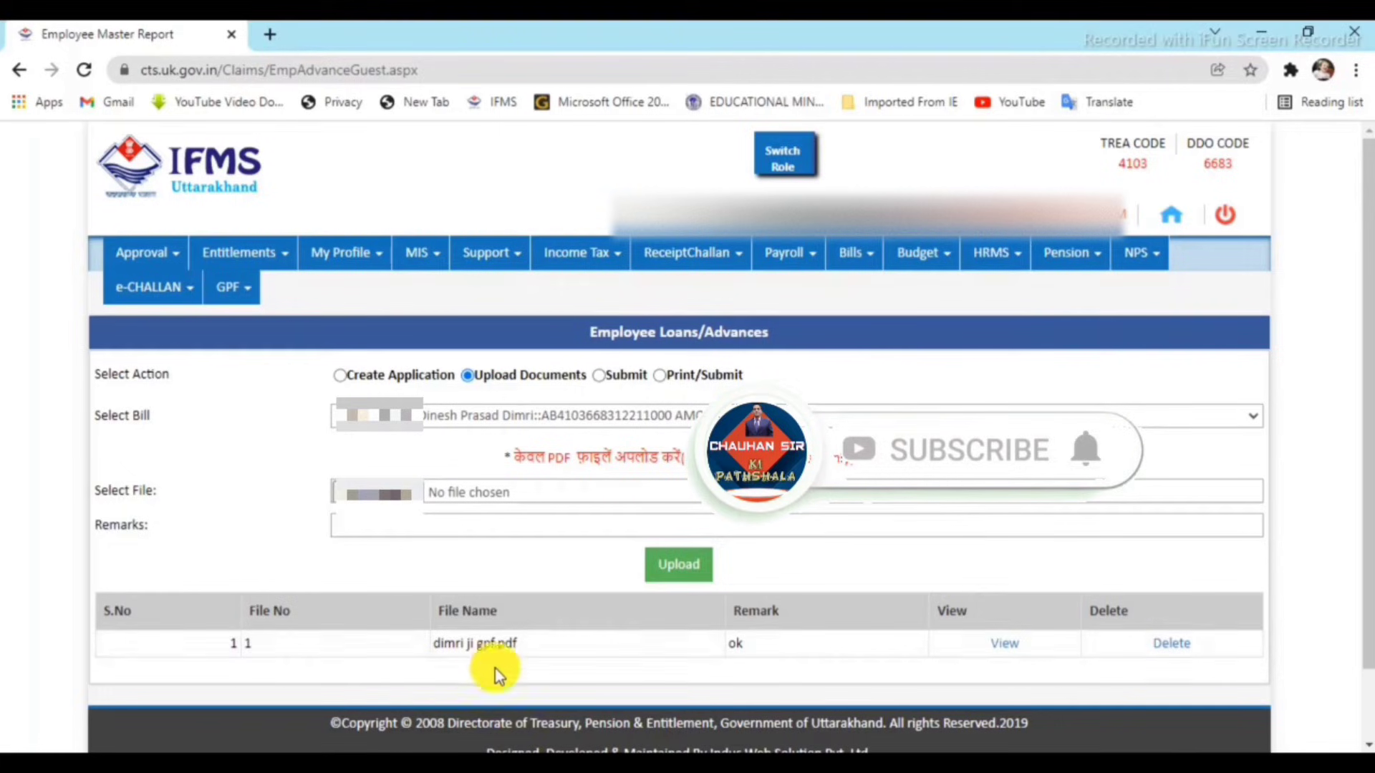
Open the uploaded dimri ji gpf.pdf in Acrobat Reader and scroll through it.
left_click(1007, 645)
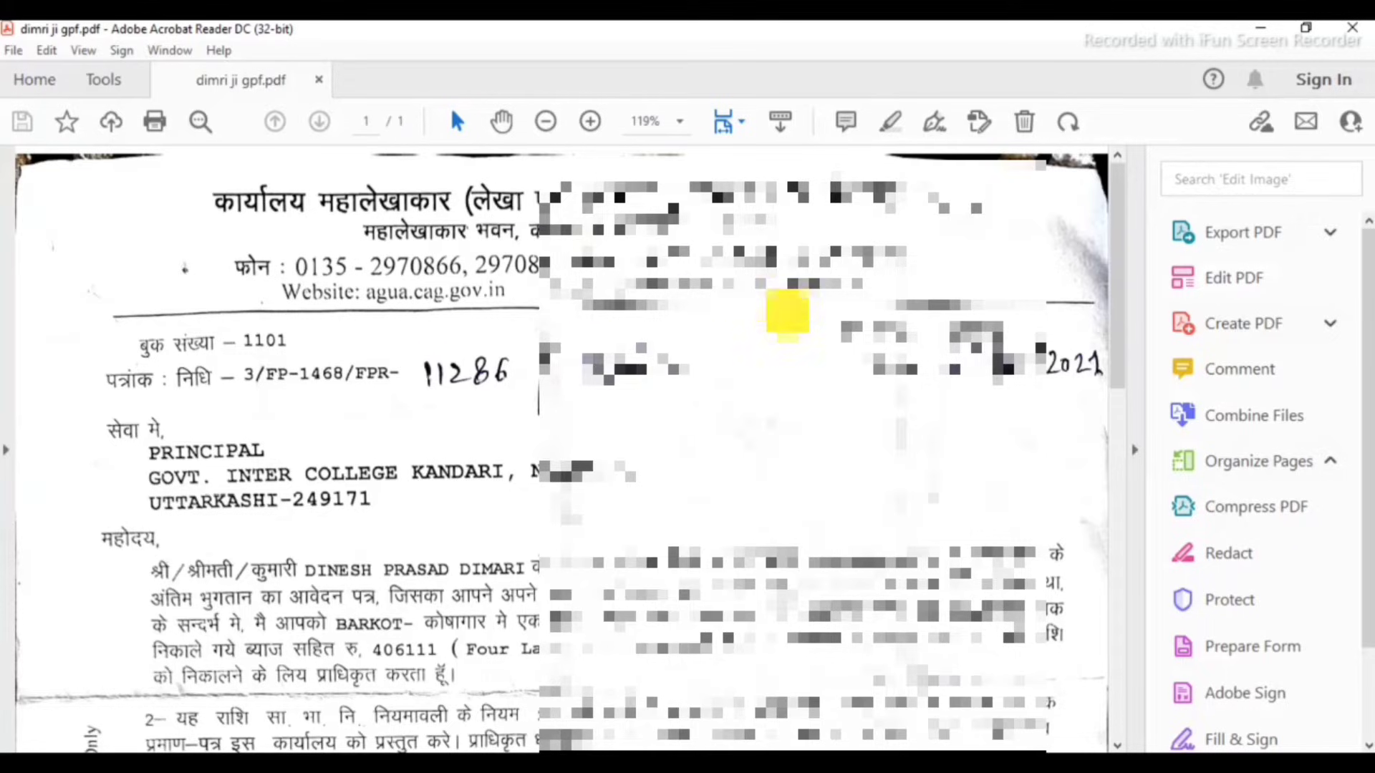
scroll(543, 457, "down", 5)
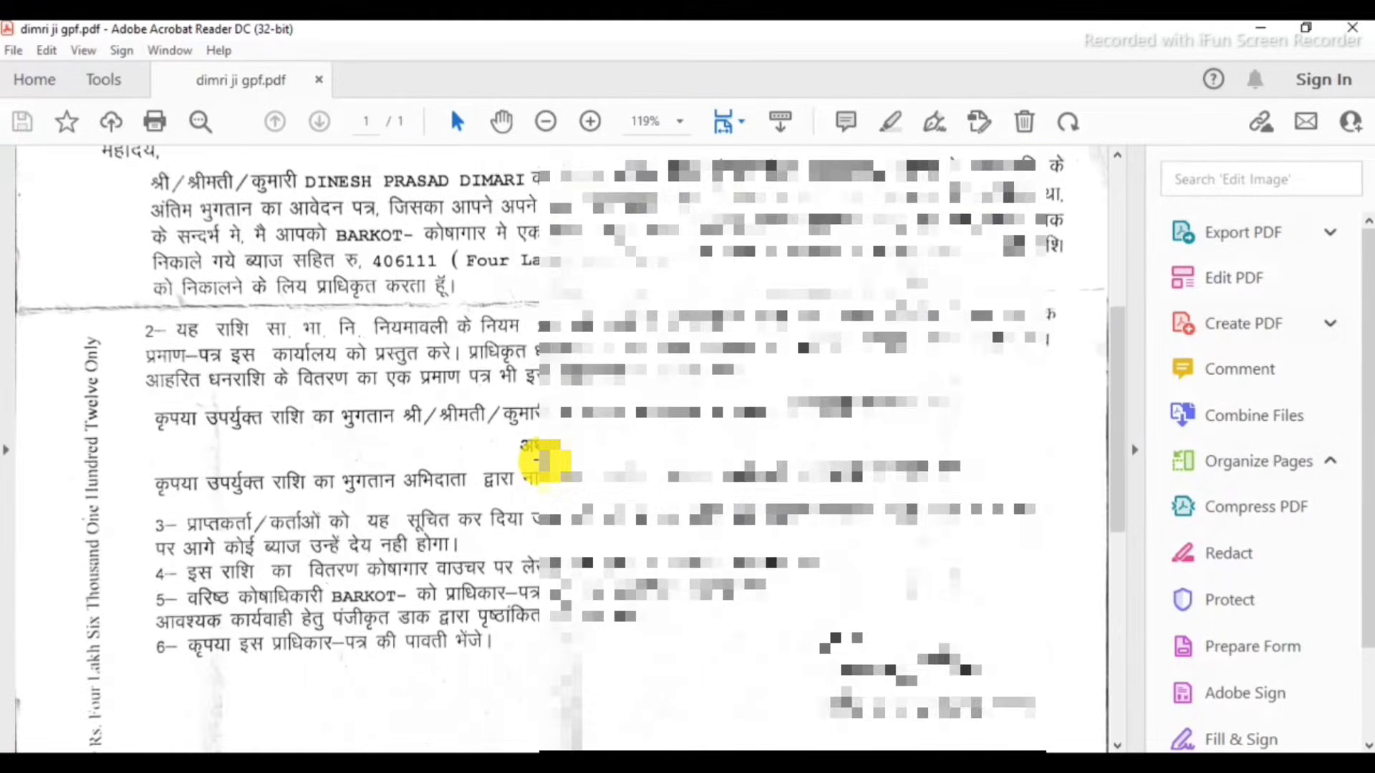
scroll(544, 458, "up", 1)
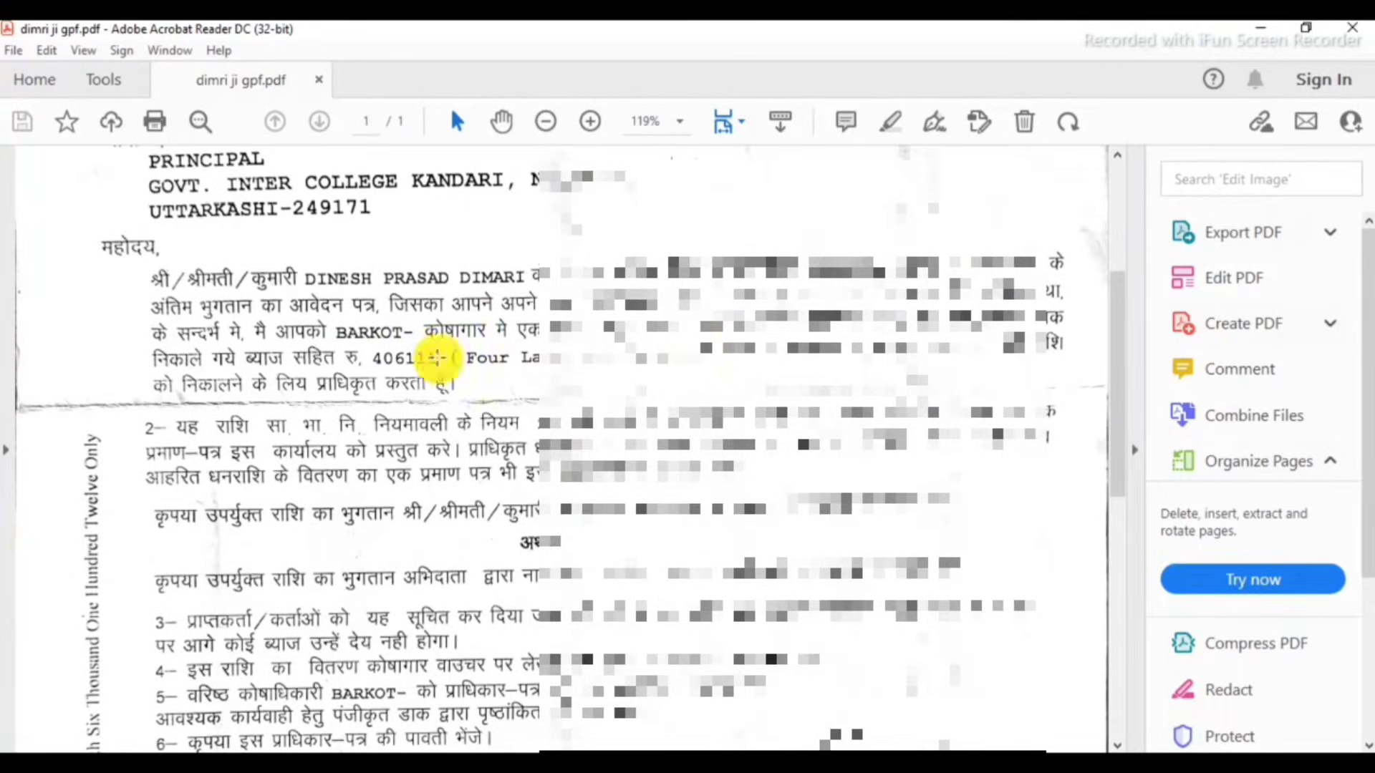
scroll(730, 546, "down", 6)
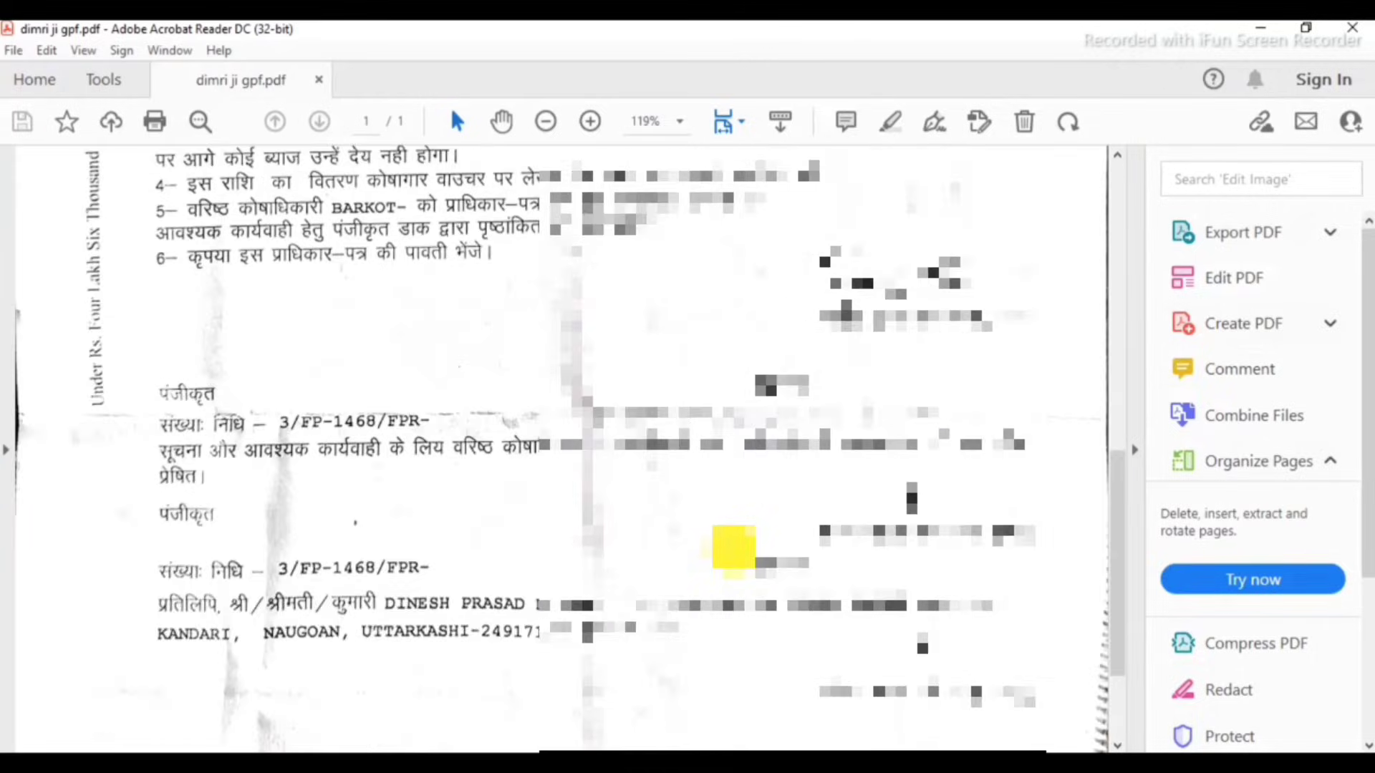
scroll(733, 547, "down", 2)
scroll(733, 547, "up", 8)
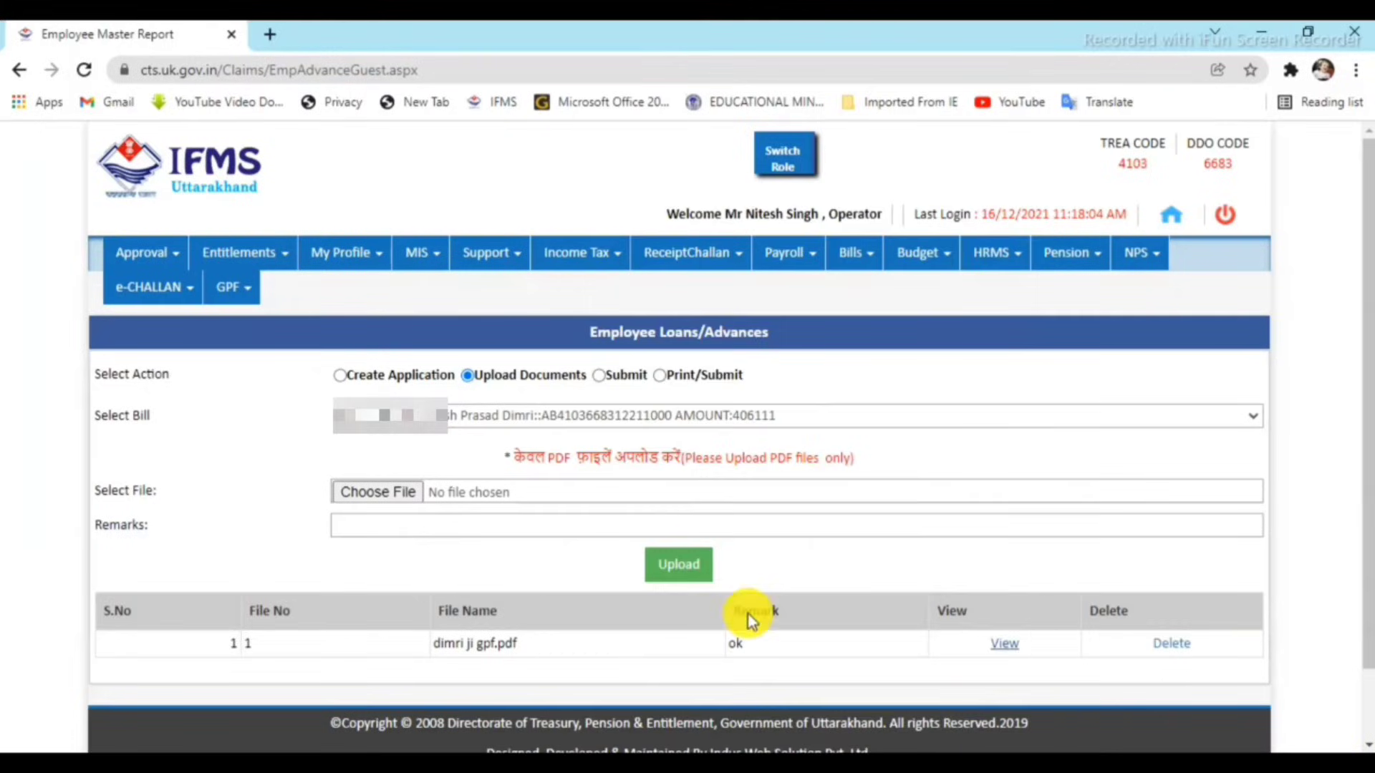
Review the pending GPF 10% application form from the Submit list.
left_click(611, 376)
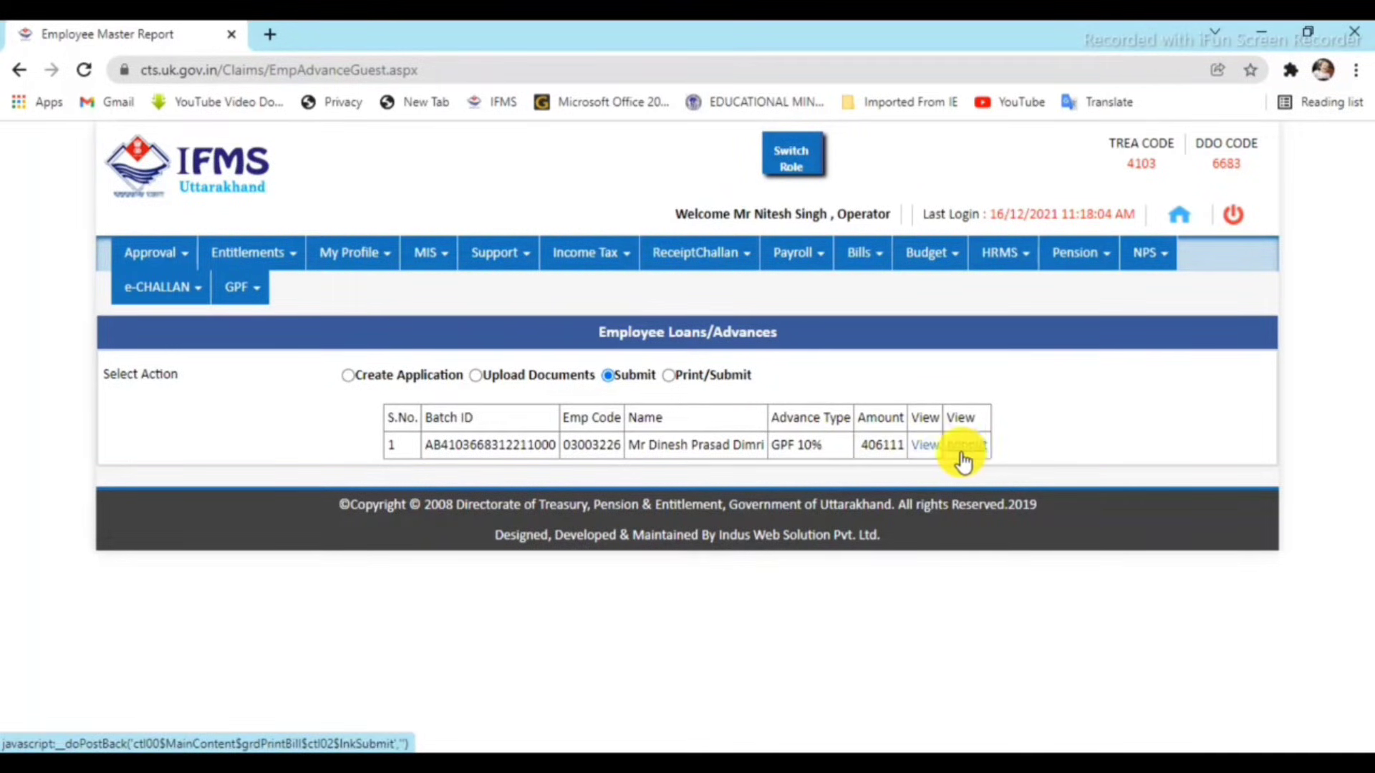
left_click(923, 454)
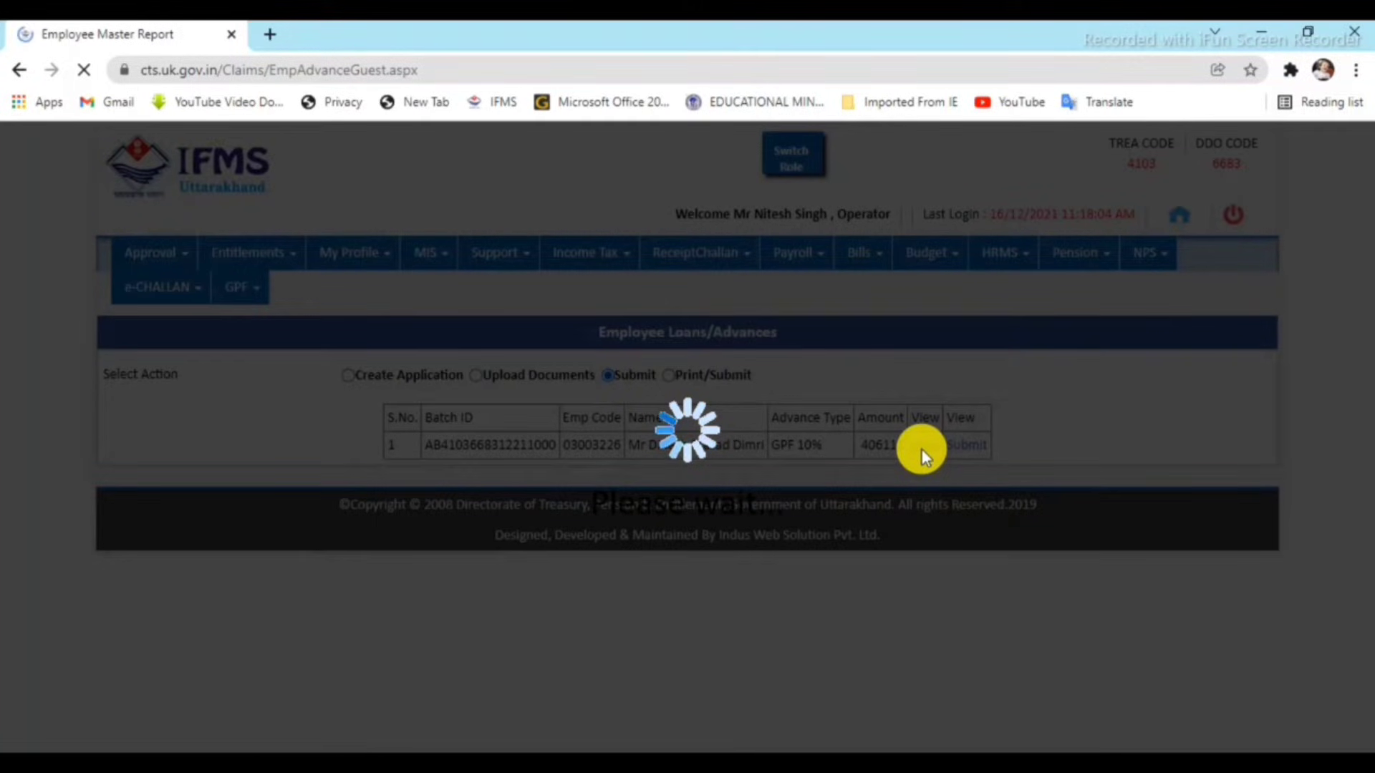
scroll(899, 558, "down", 8)
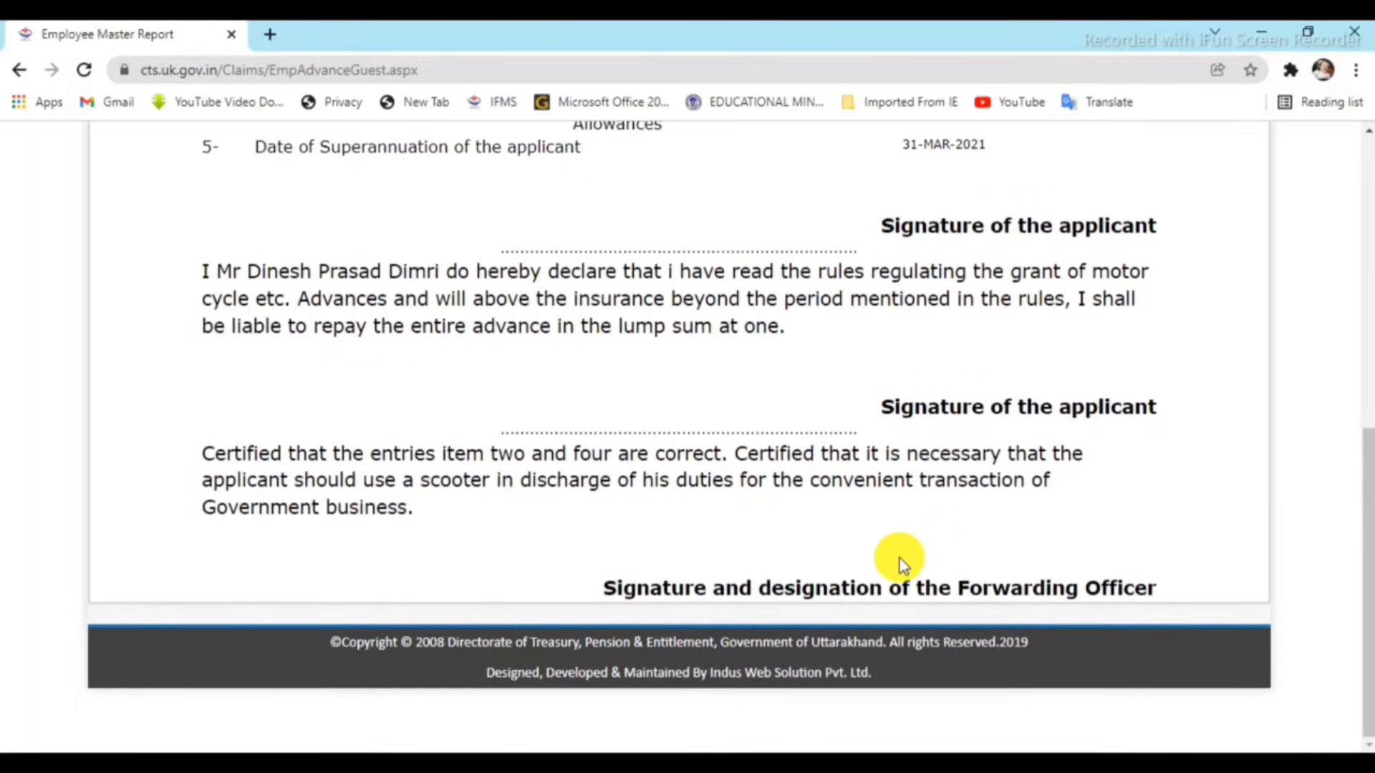
scroll(899, 559, "up", 4)
scroll(899, 559, "up", 2)
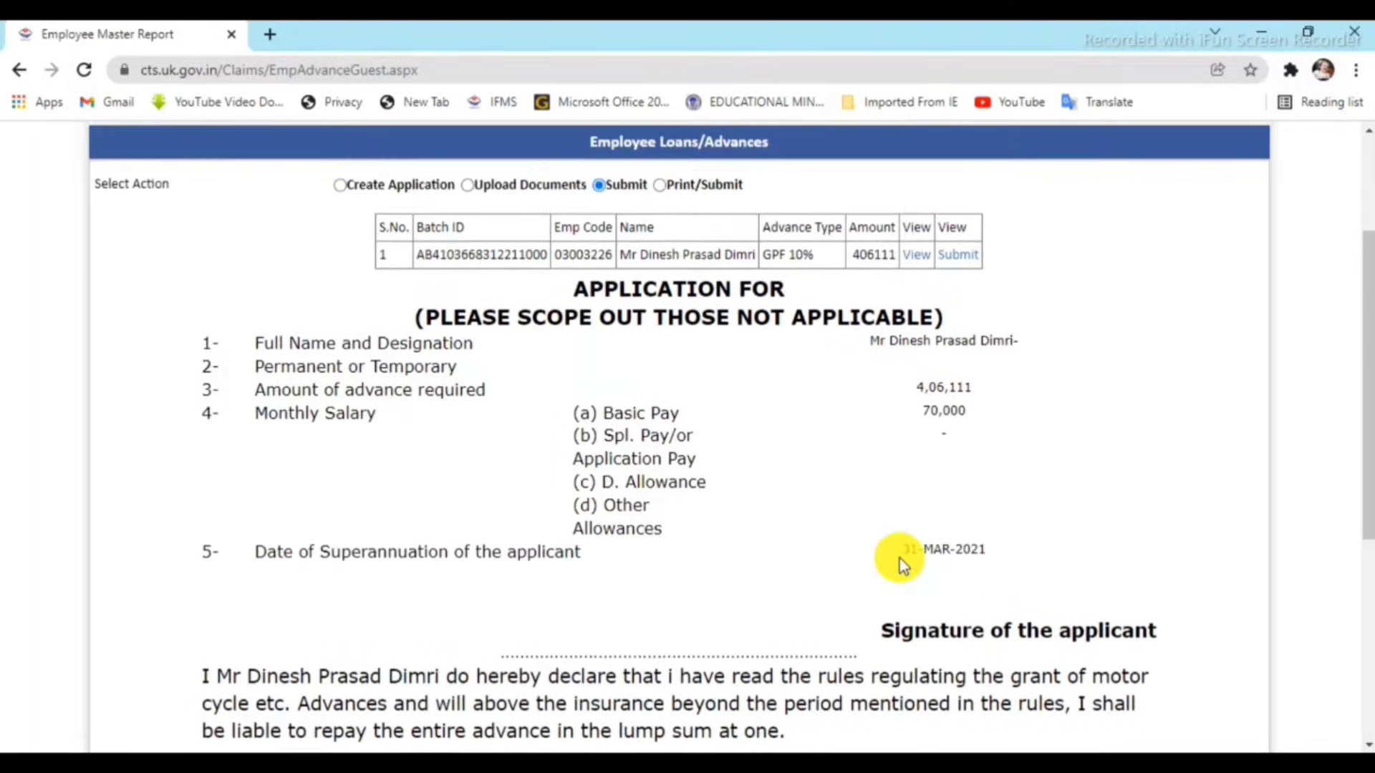
scroll(899, 557, "down", 3)
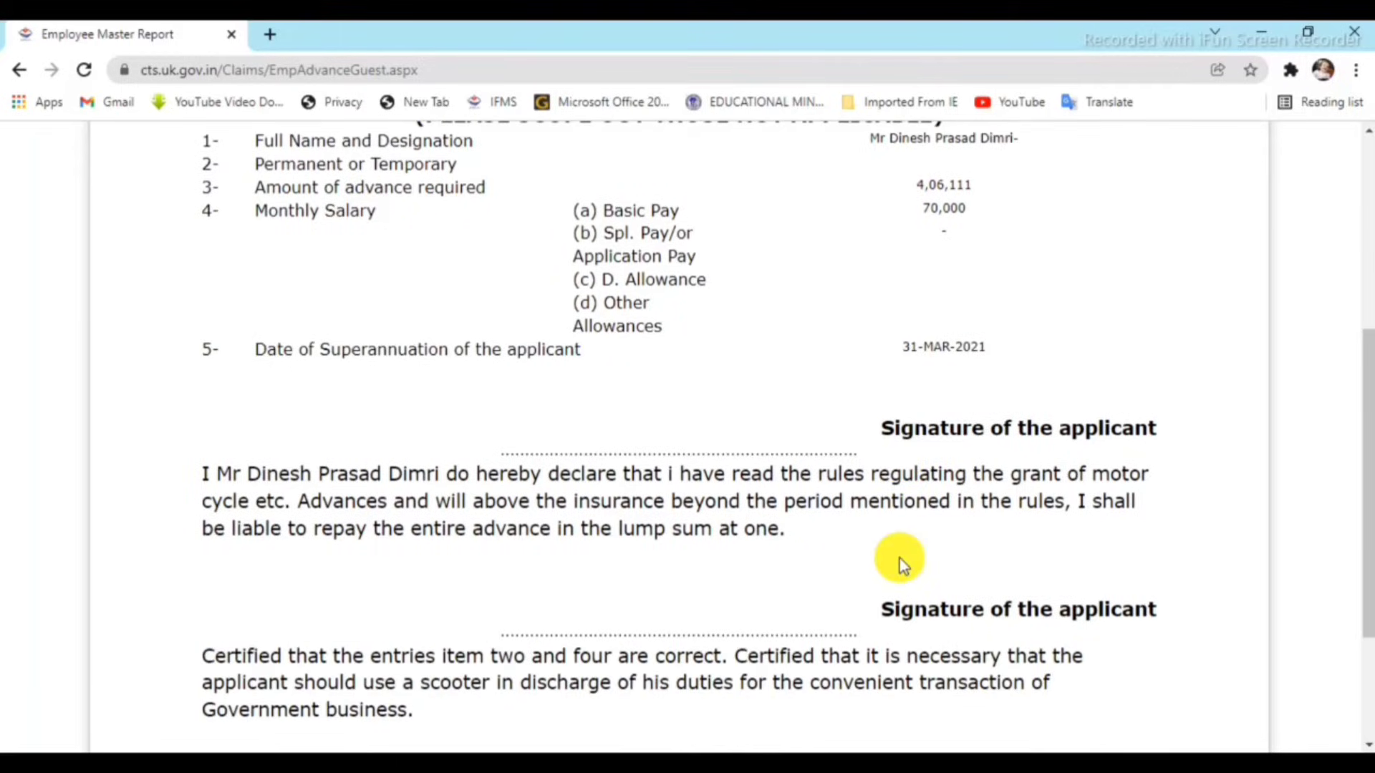
scroll(899, 557, "down", 3)
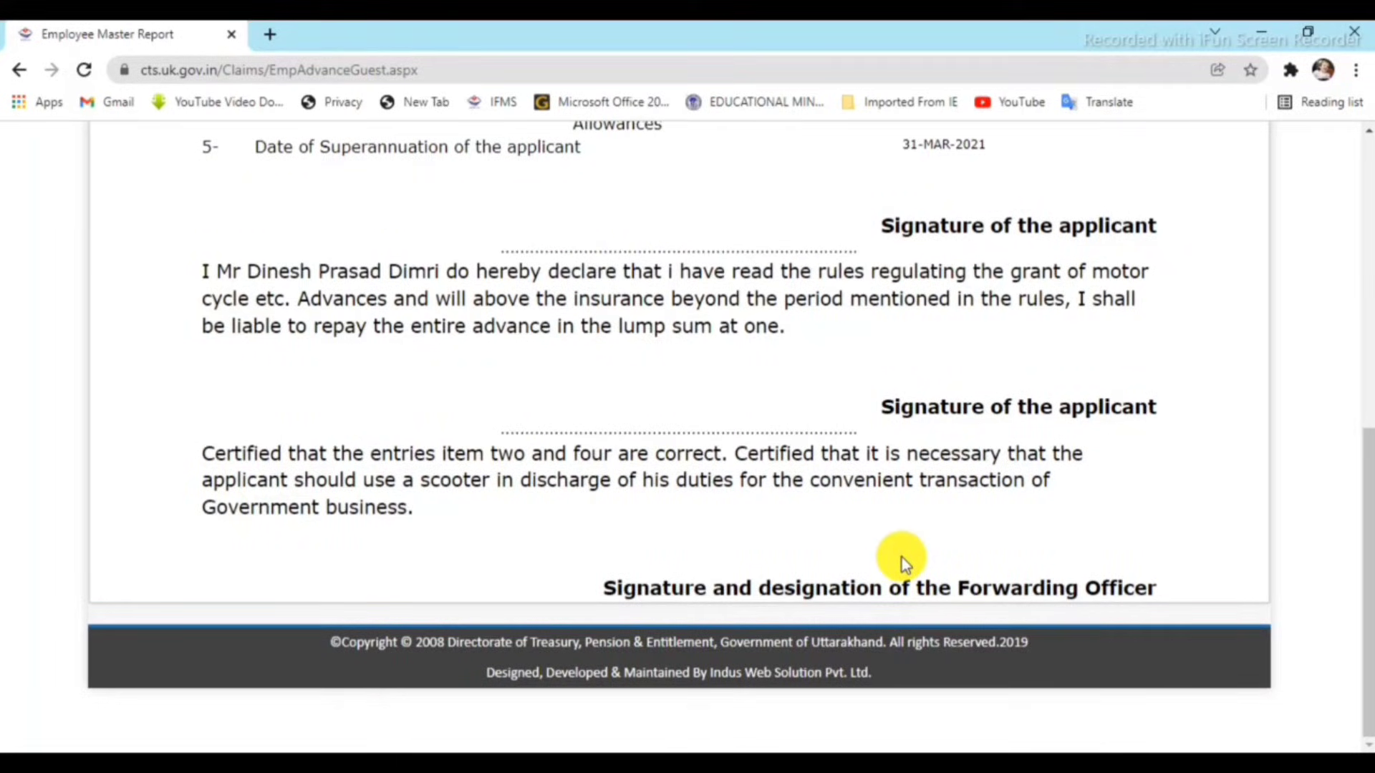
scroll(900, 557, "up", 3)
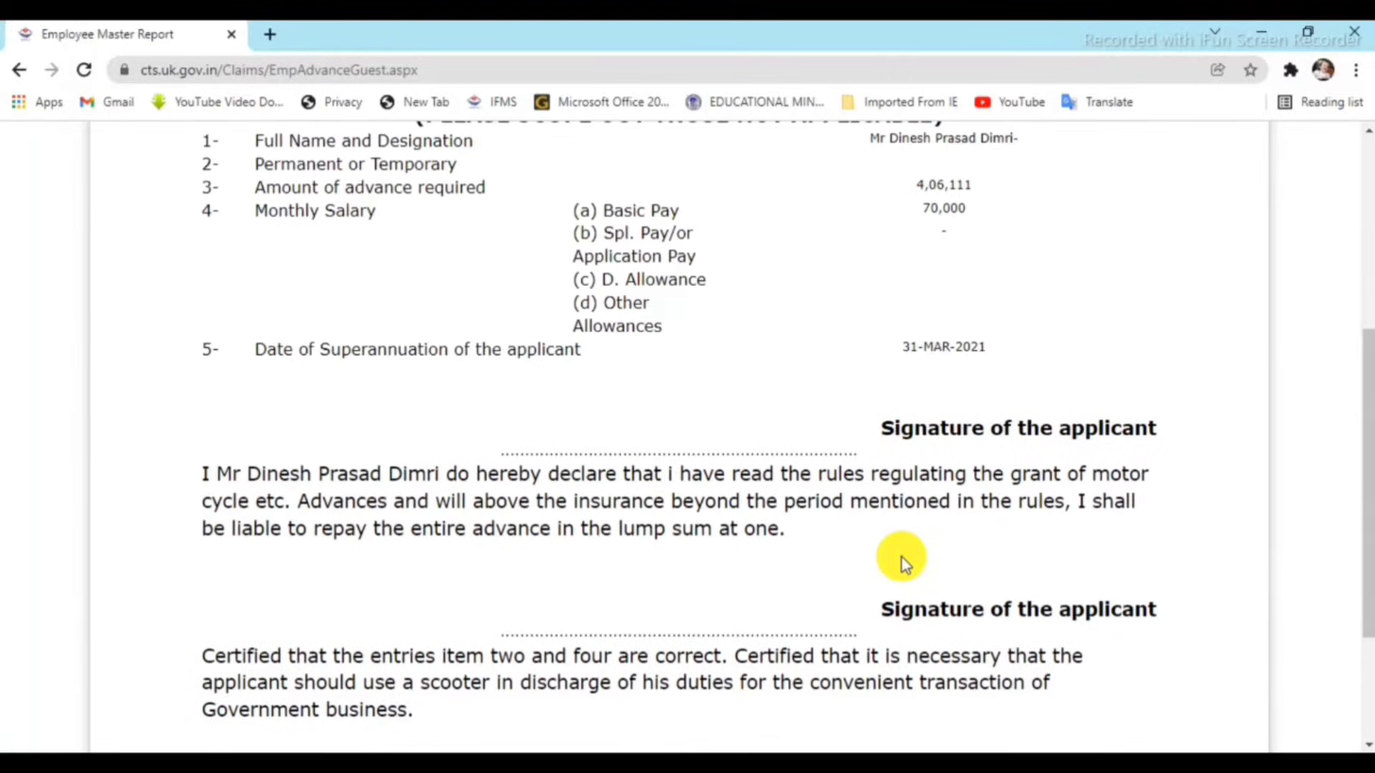
scroll(900, 557, "up", 6)
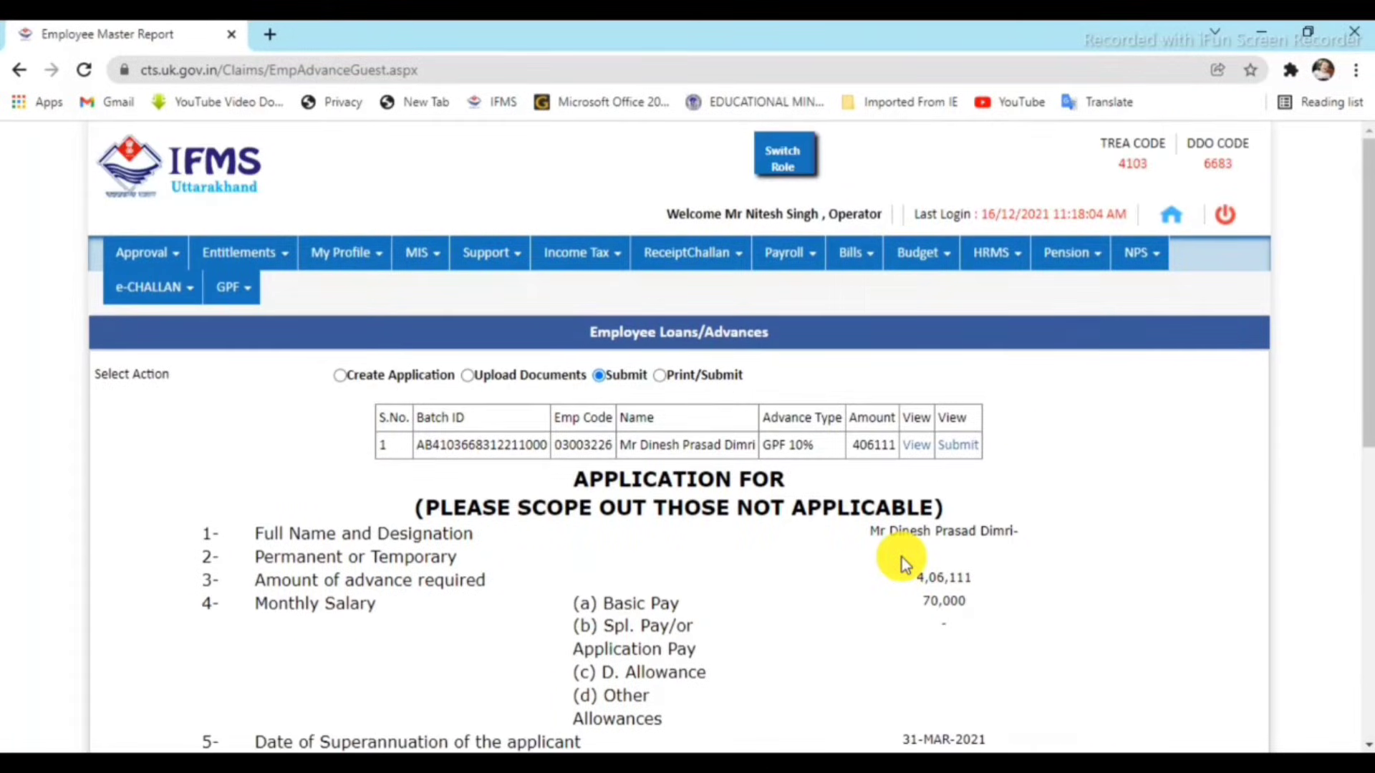
Submit the GPF 10% advance for approval and dismiss the success message.
left_click(970, 450)
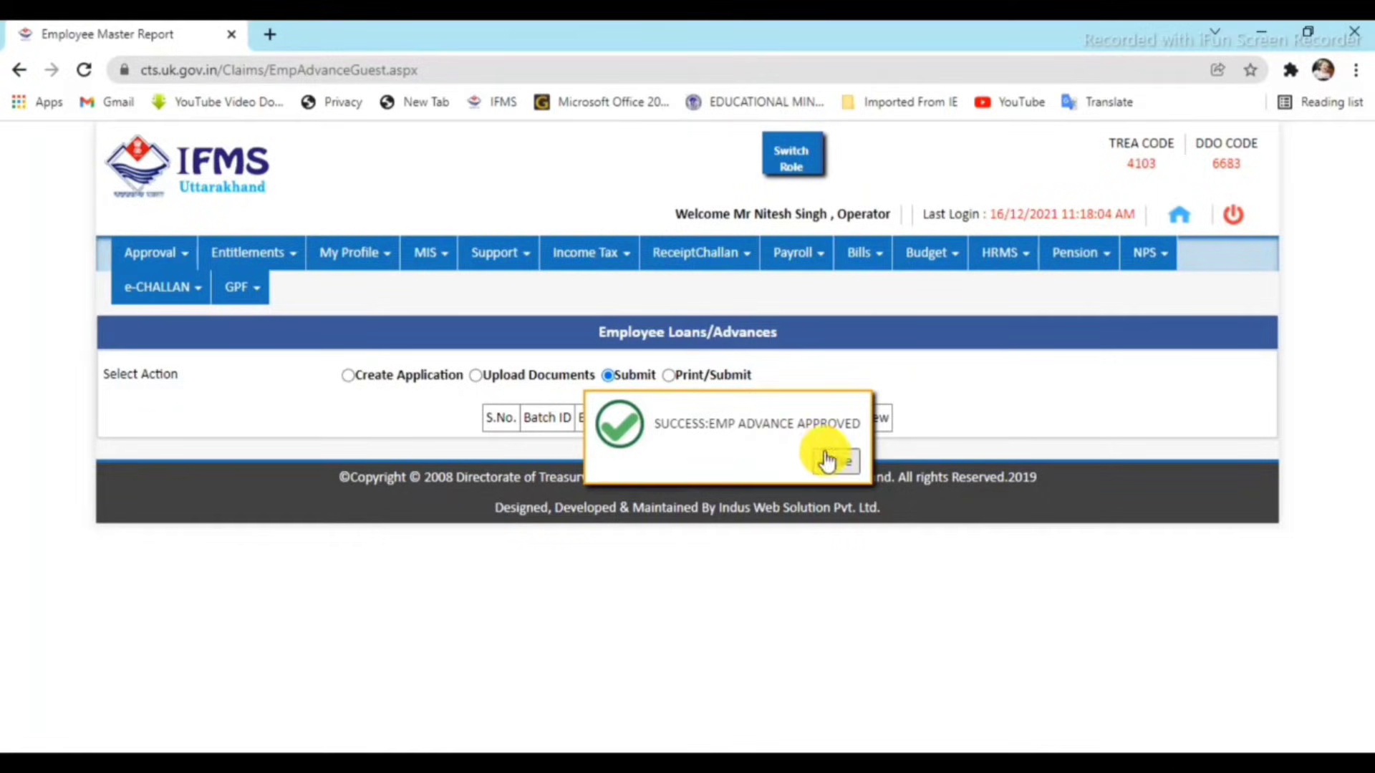
left_click(831, 464)
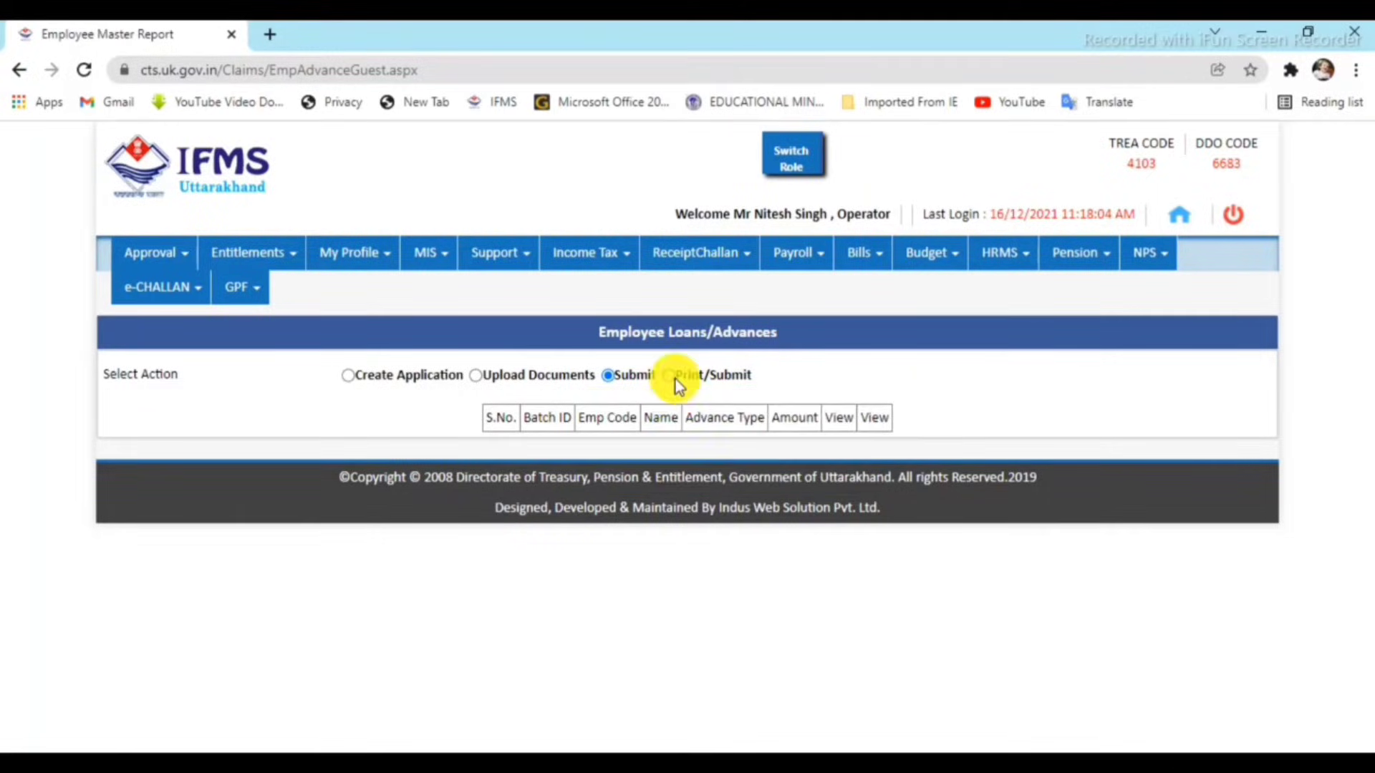
left_click(675, 377)
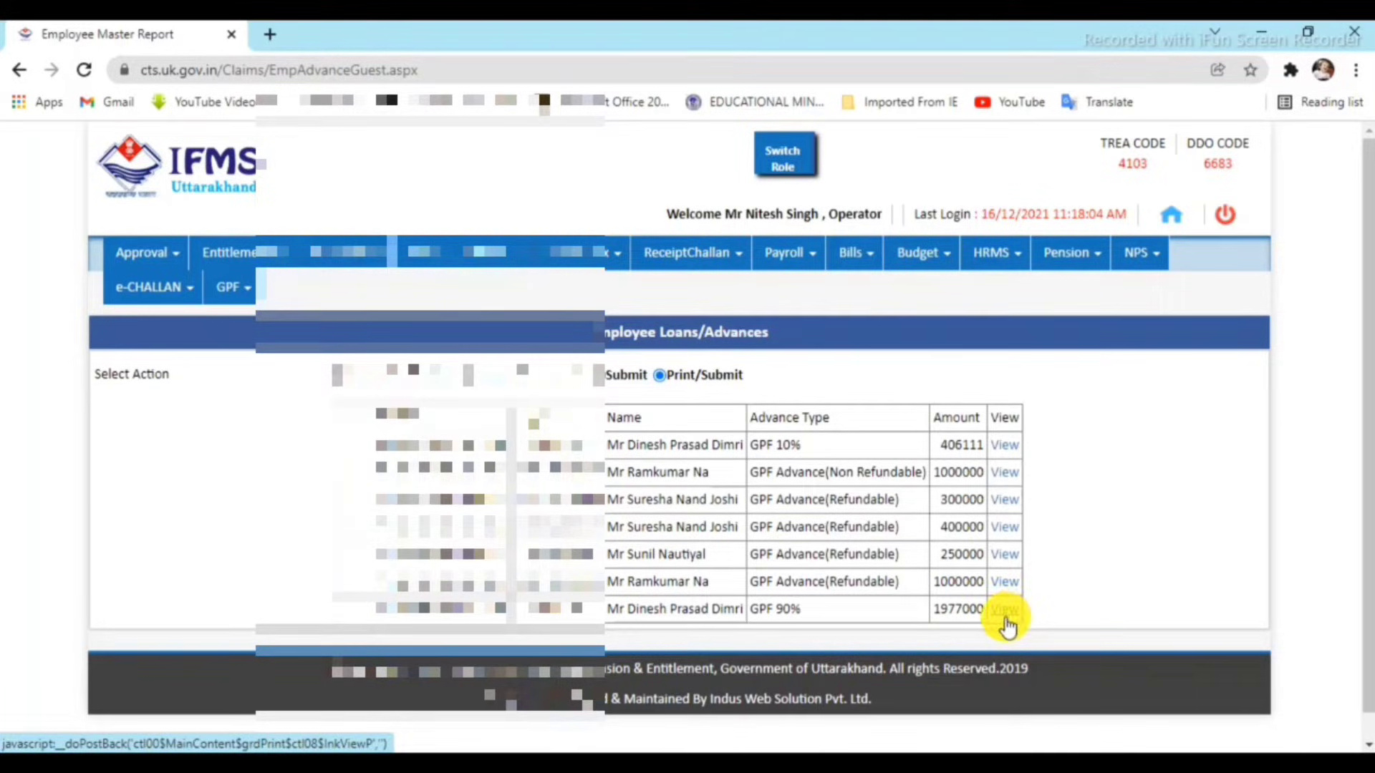
View the GPF 10% application form for 4,06,111 and select its entire text.
left_click(1005, 448)
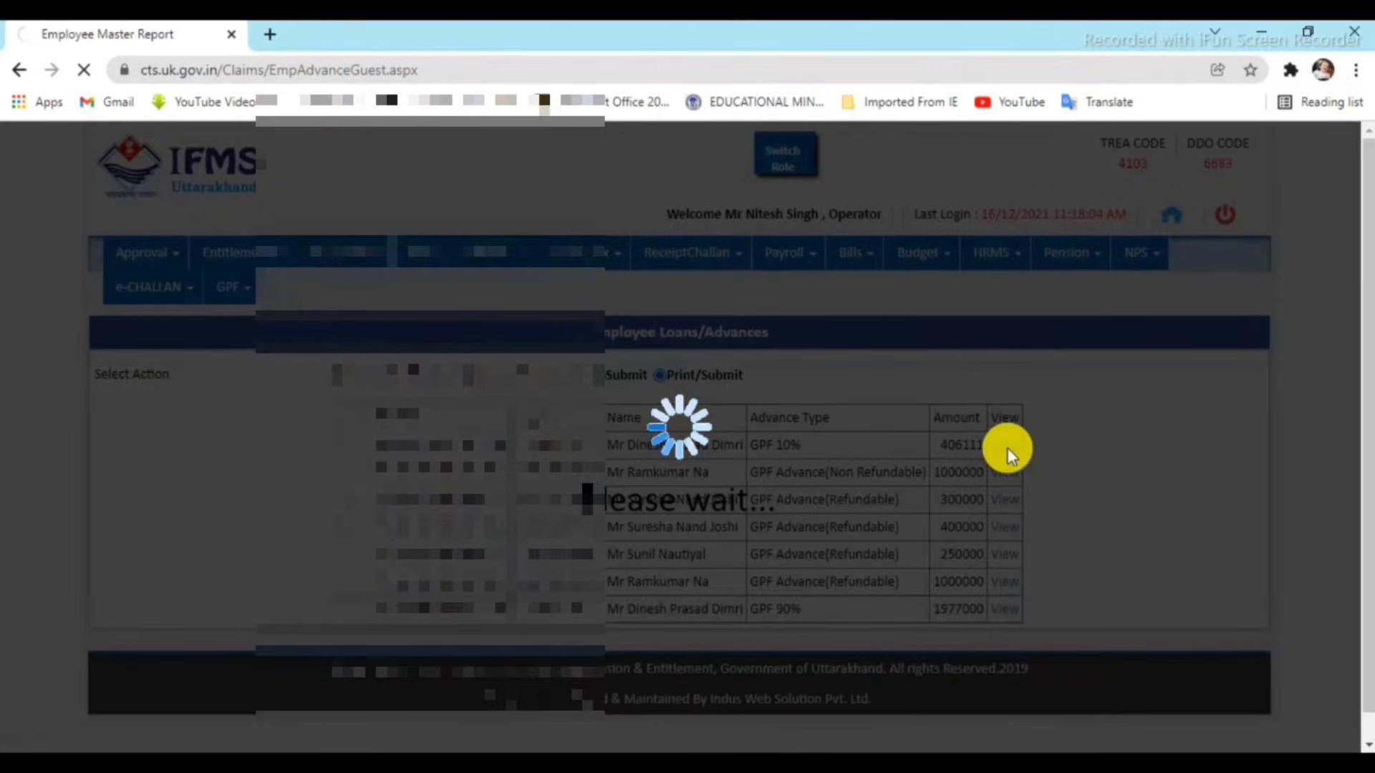
scroll(866, 491, "down", 5)
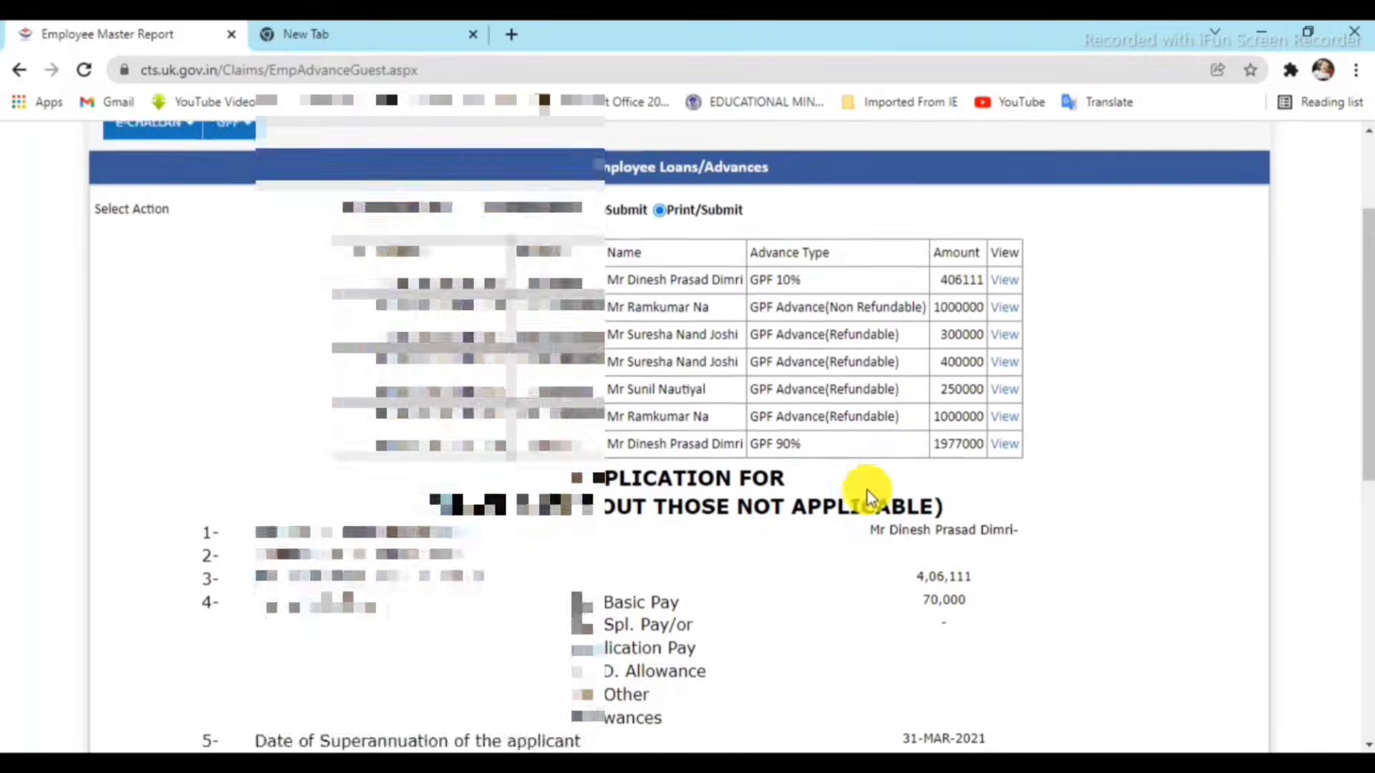
scroll(867, 492, "down", 3)
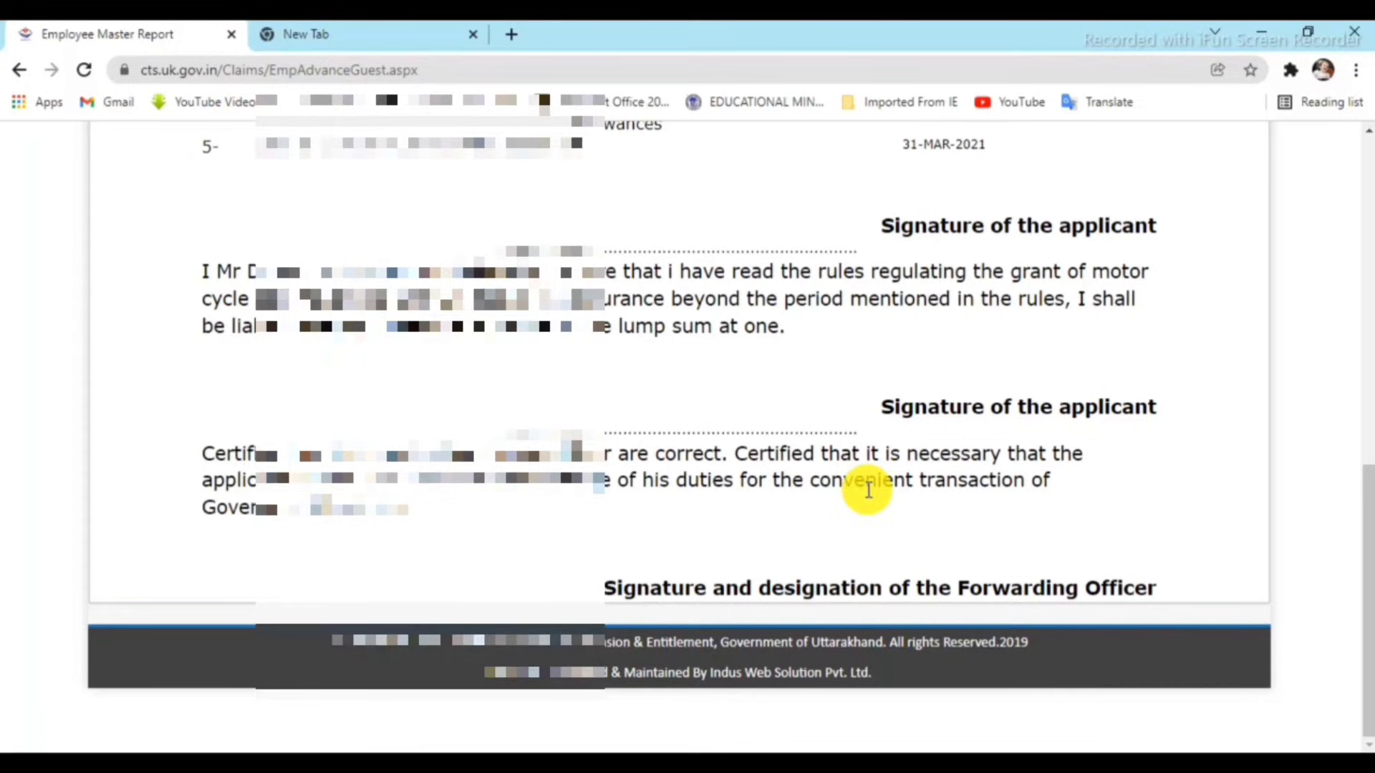
scroll(869, 490, "up", 8)
scroll(869, 491, "down", 2)
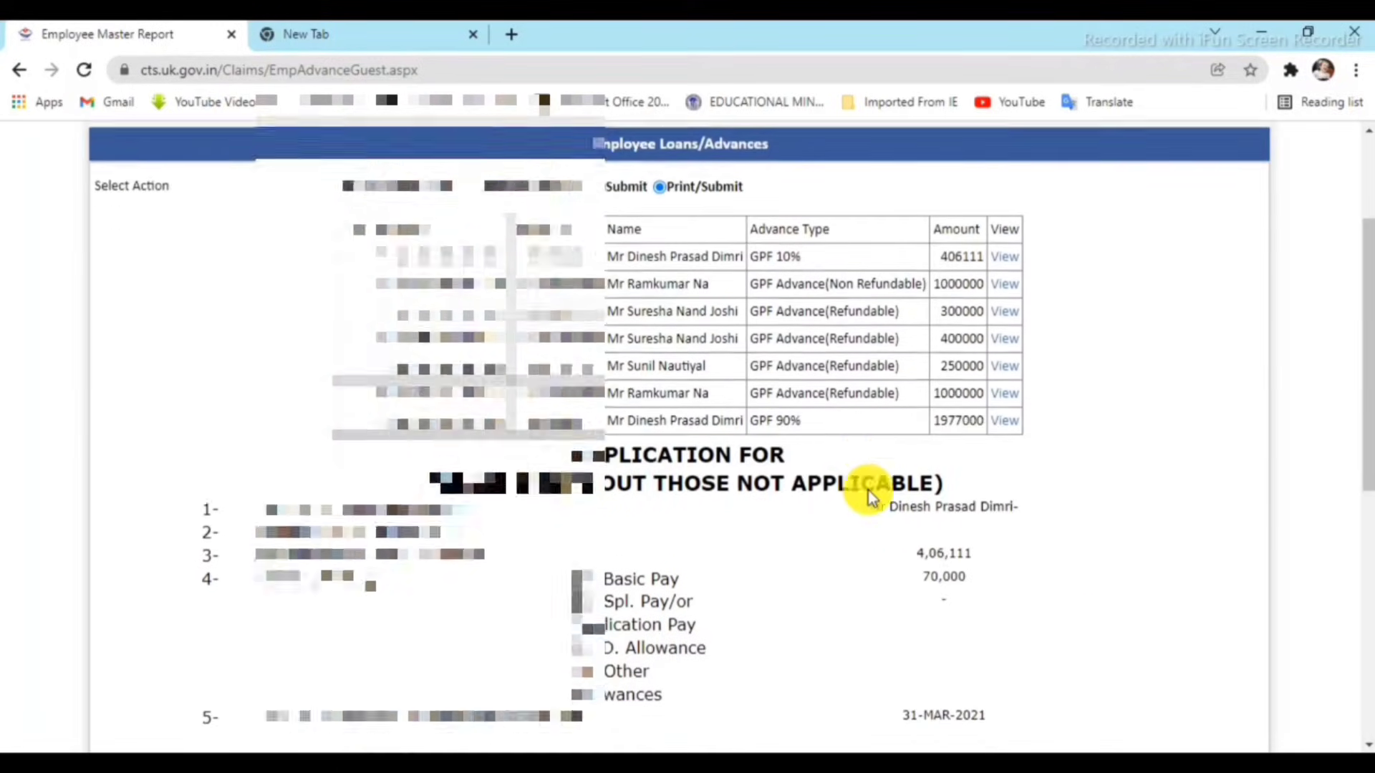
scroll(870, 491, "down", 7)
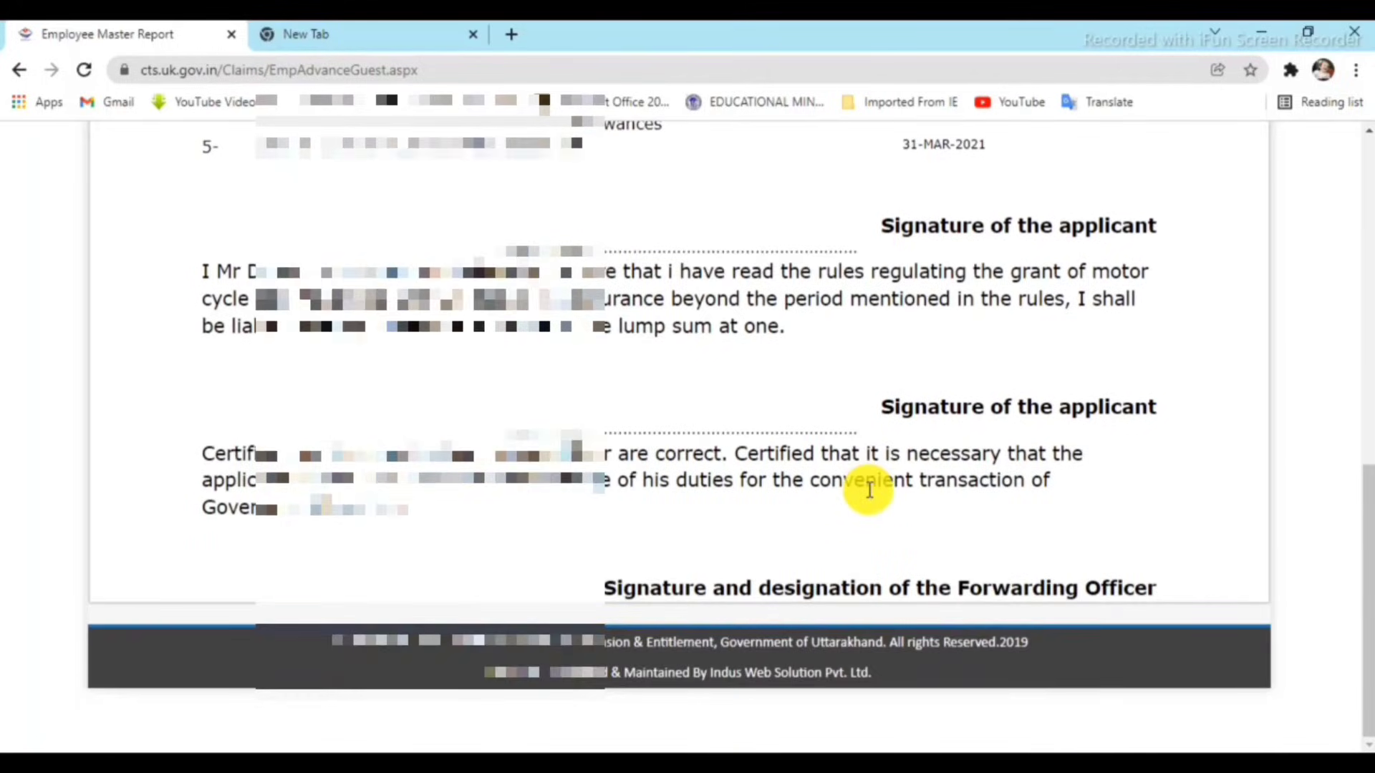
scroll(869, 492, "up", 5)
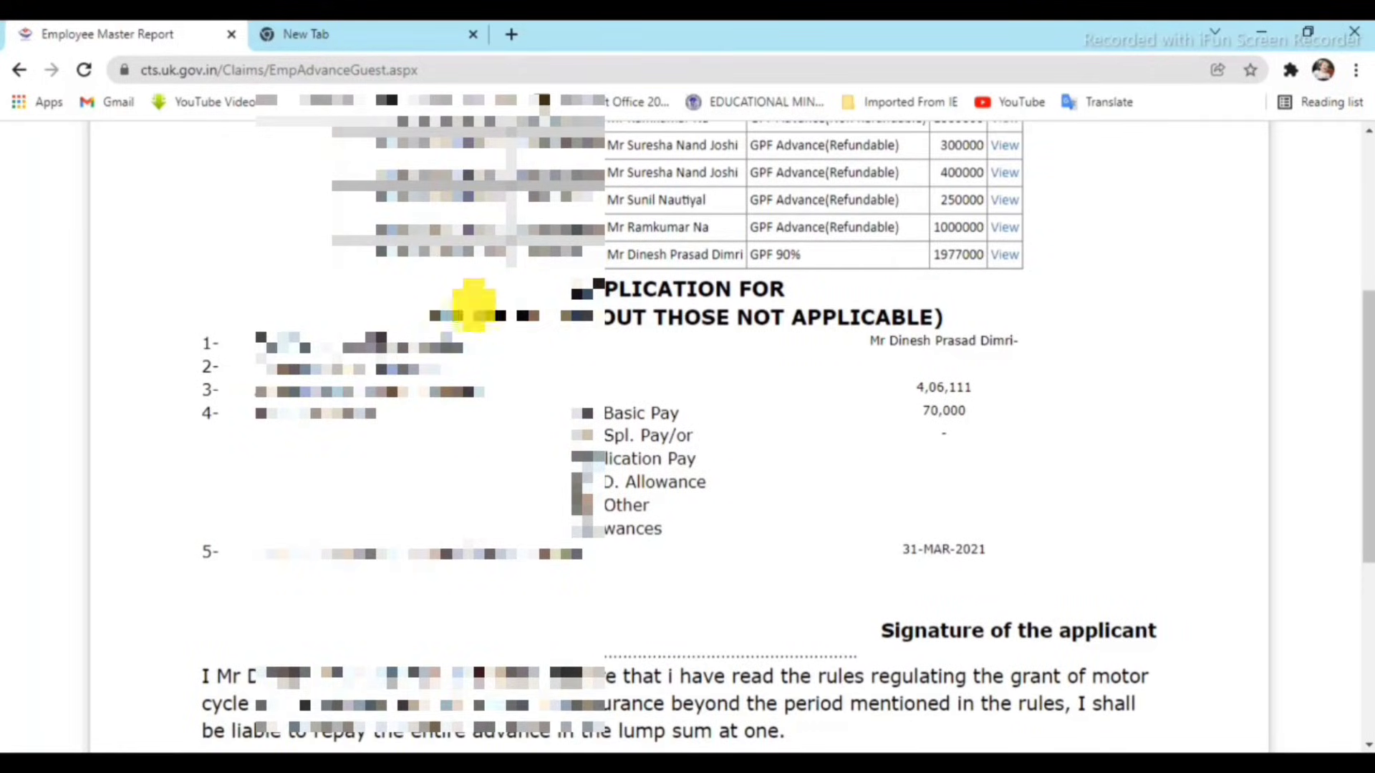
mouse_move(276, 282)
left_mouse_down()
mouse_move(546, 332)
mouse_move(749, 435)
mouse_move(1114, 688)
mouse_move(1258, 743)
mouse_move(1167, 607)
left_mouse_up()
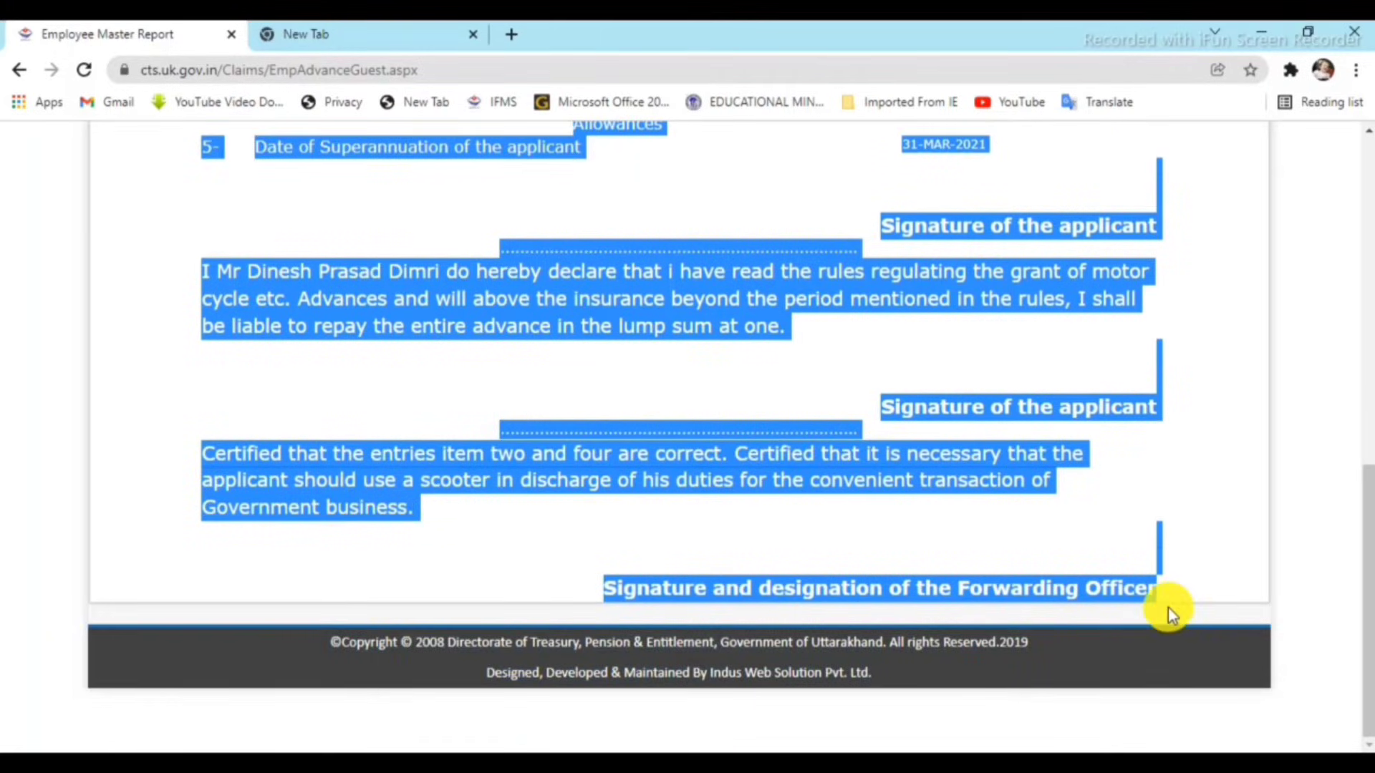
Print the selected form to PDF as 'Employee Master Reportgpf 10%.pdf' in Downloads.
right_click(807, 461)
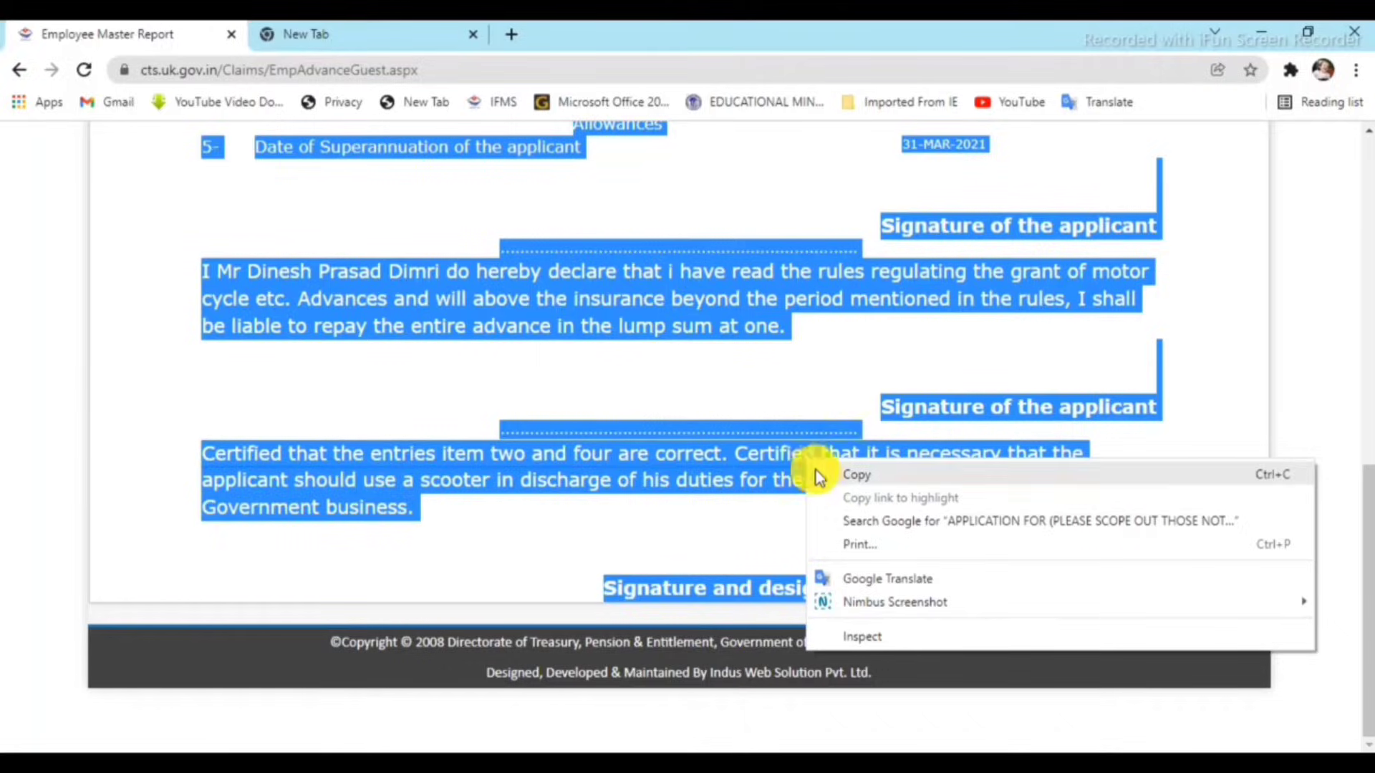
left_click(859, 546)
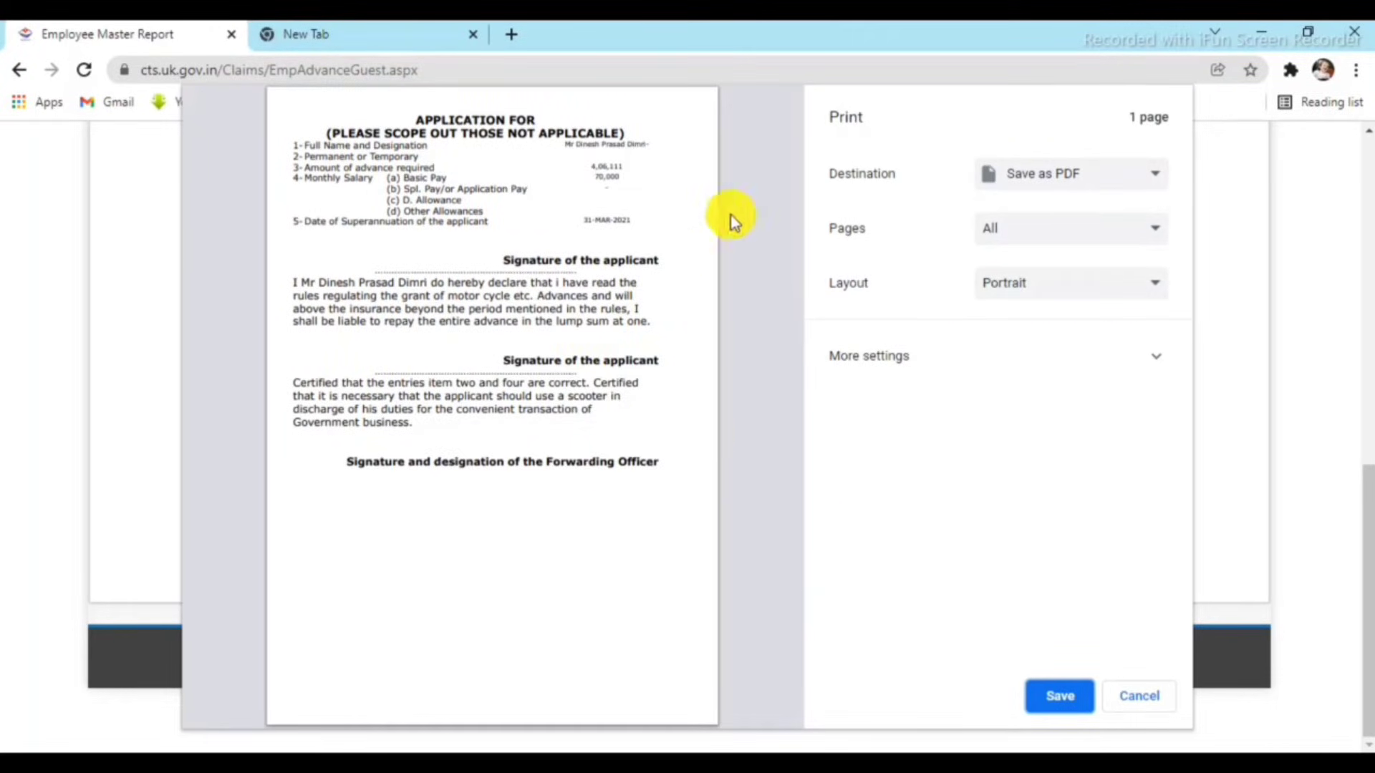
left_click(1062, 705)
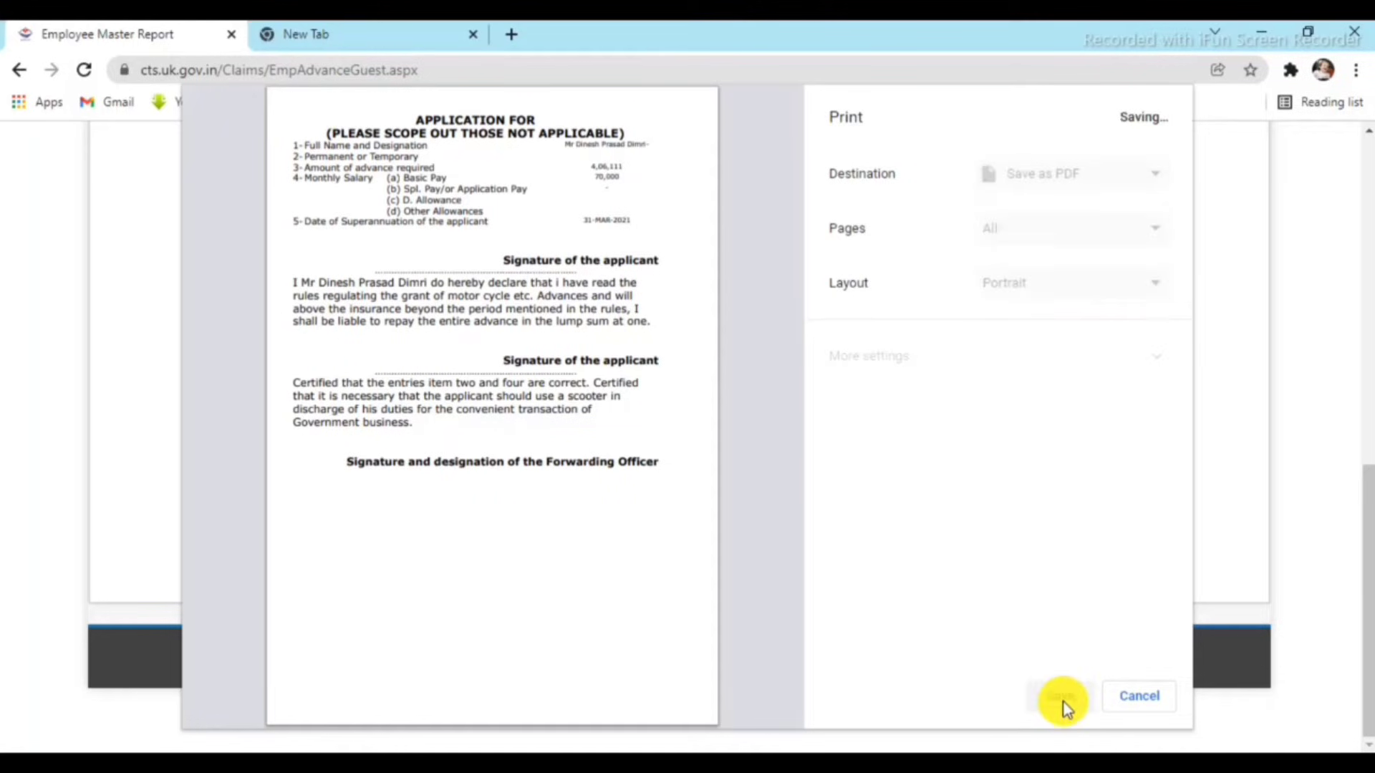
left_click(440, 654)
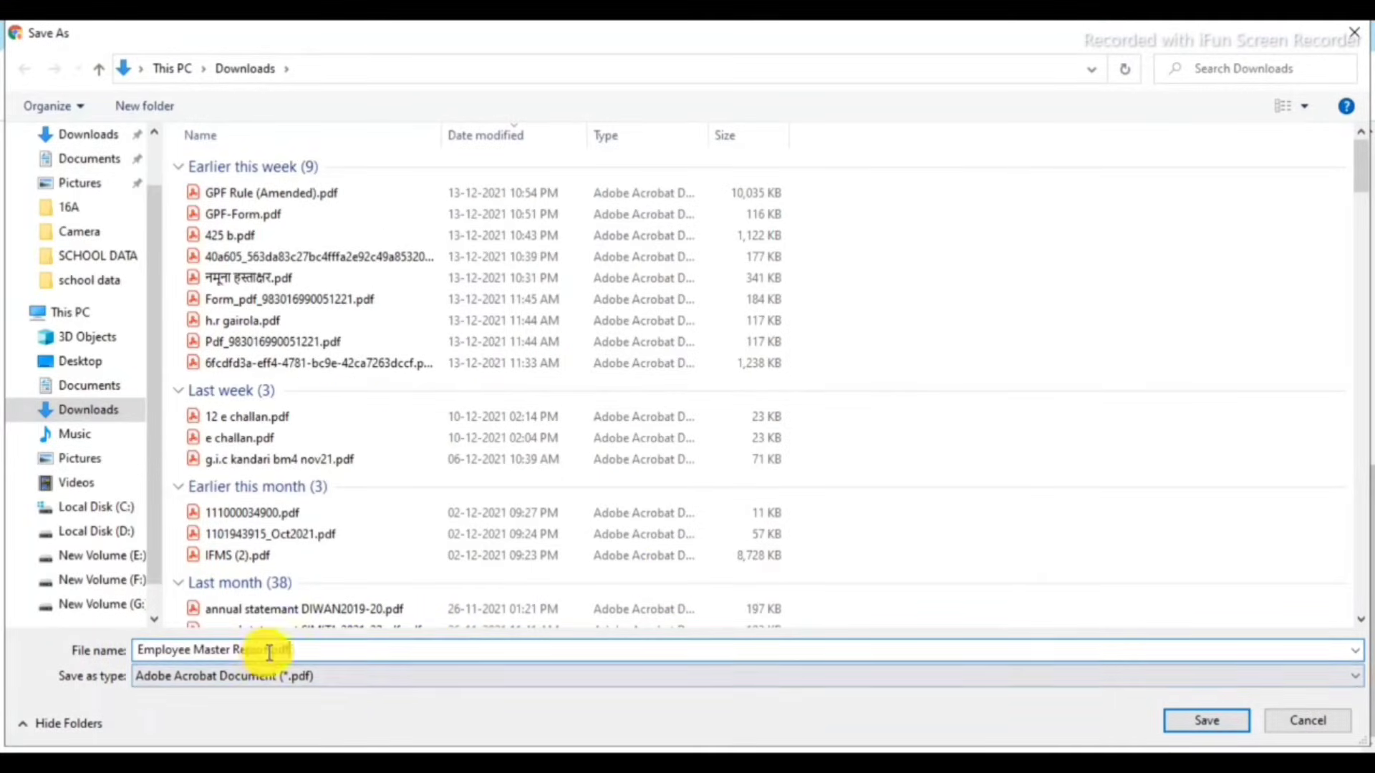
key("Left")
key("Left")
key("Left")
key("Left")
type("gpf")
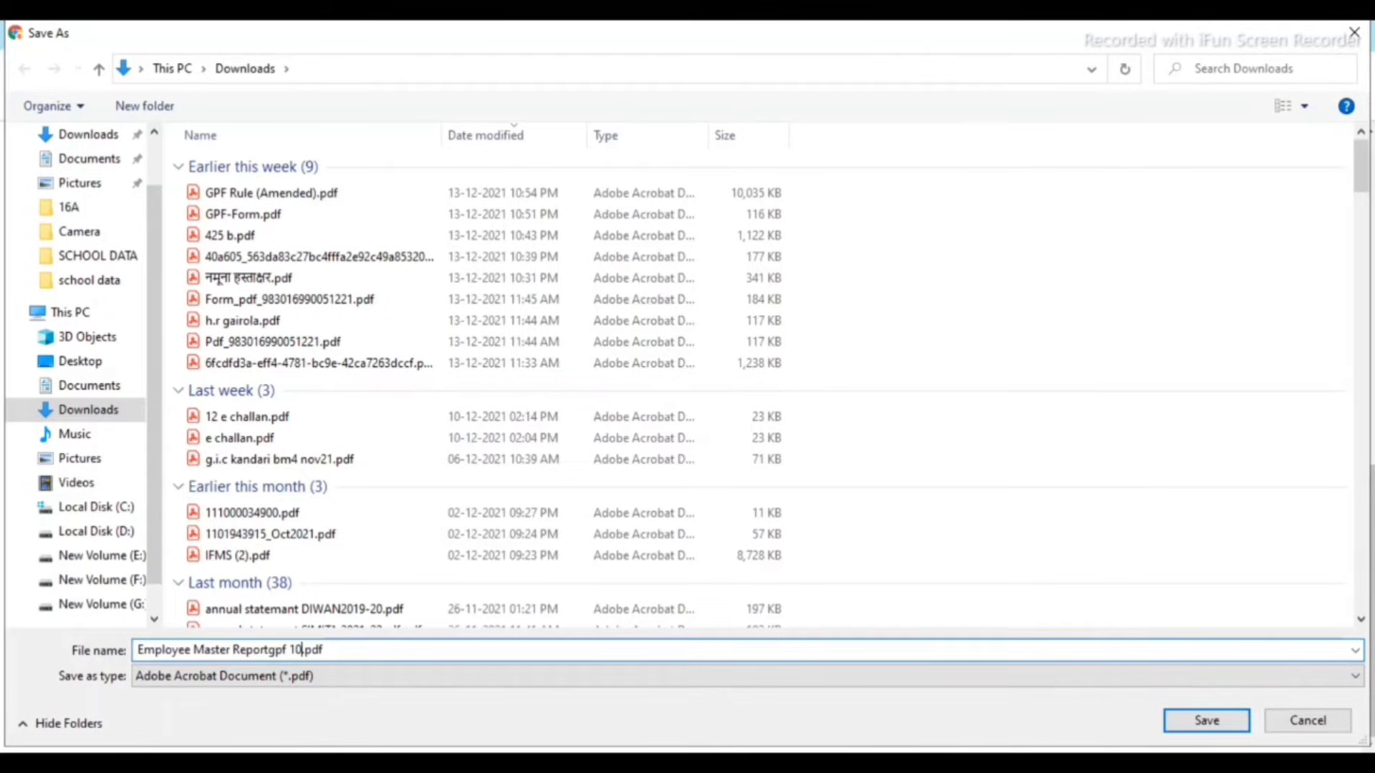
left_click(1206, 719)
scroll(970, 572, "up", 10)
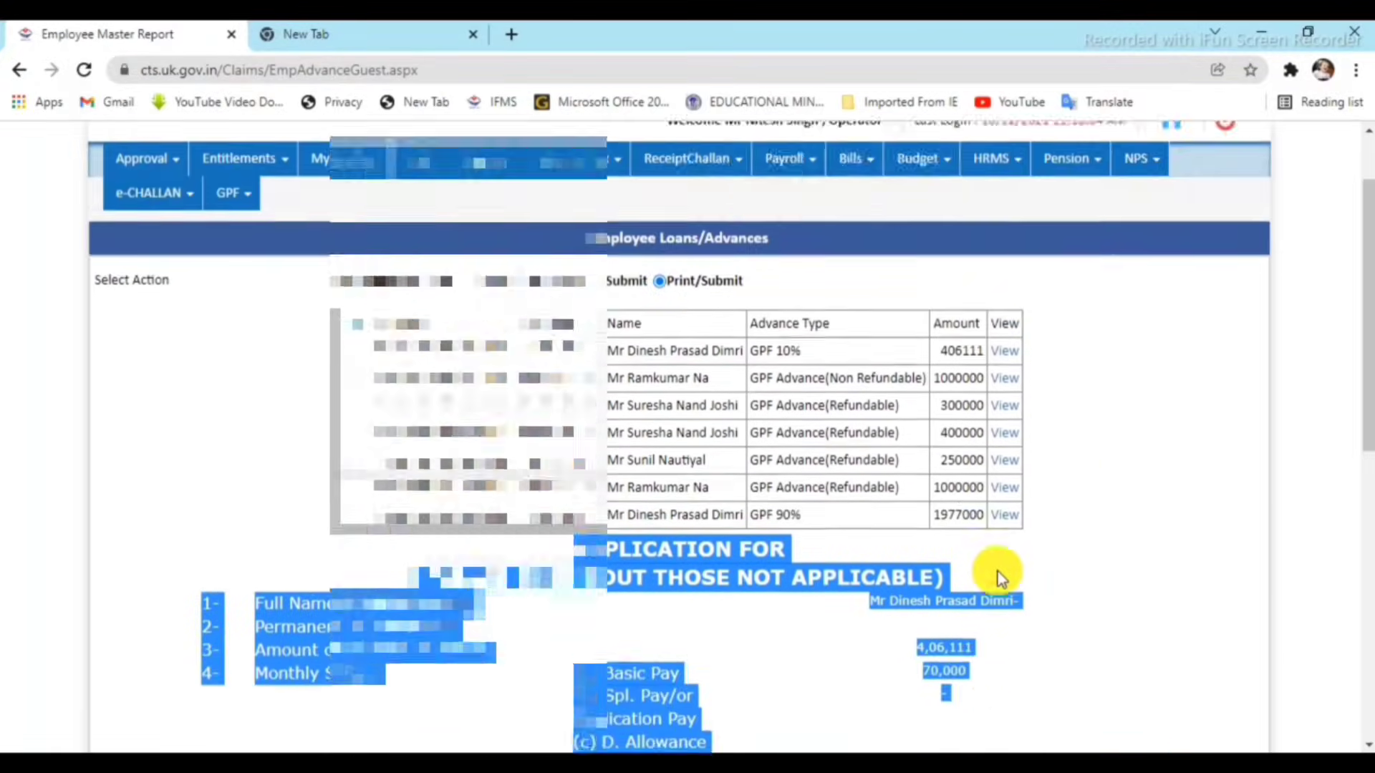
Open Employee Advance claims processing and load the pending GPF 10% claim.
left_click(1137, 439)
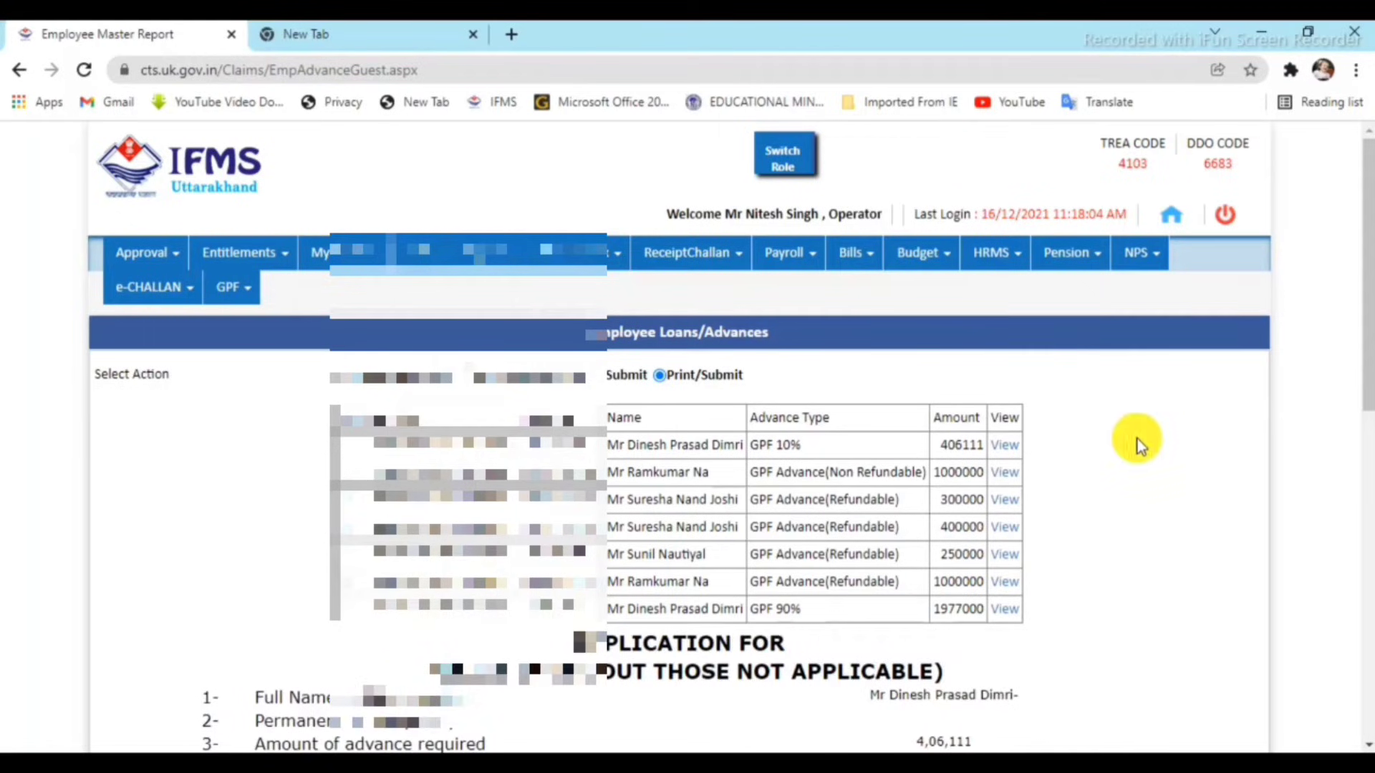
left_click(999, 252)
left_click(1017, 293)
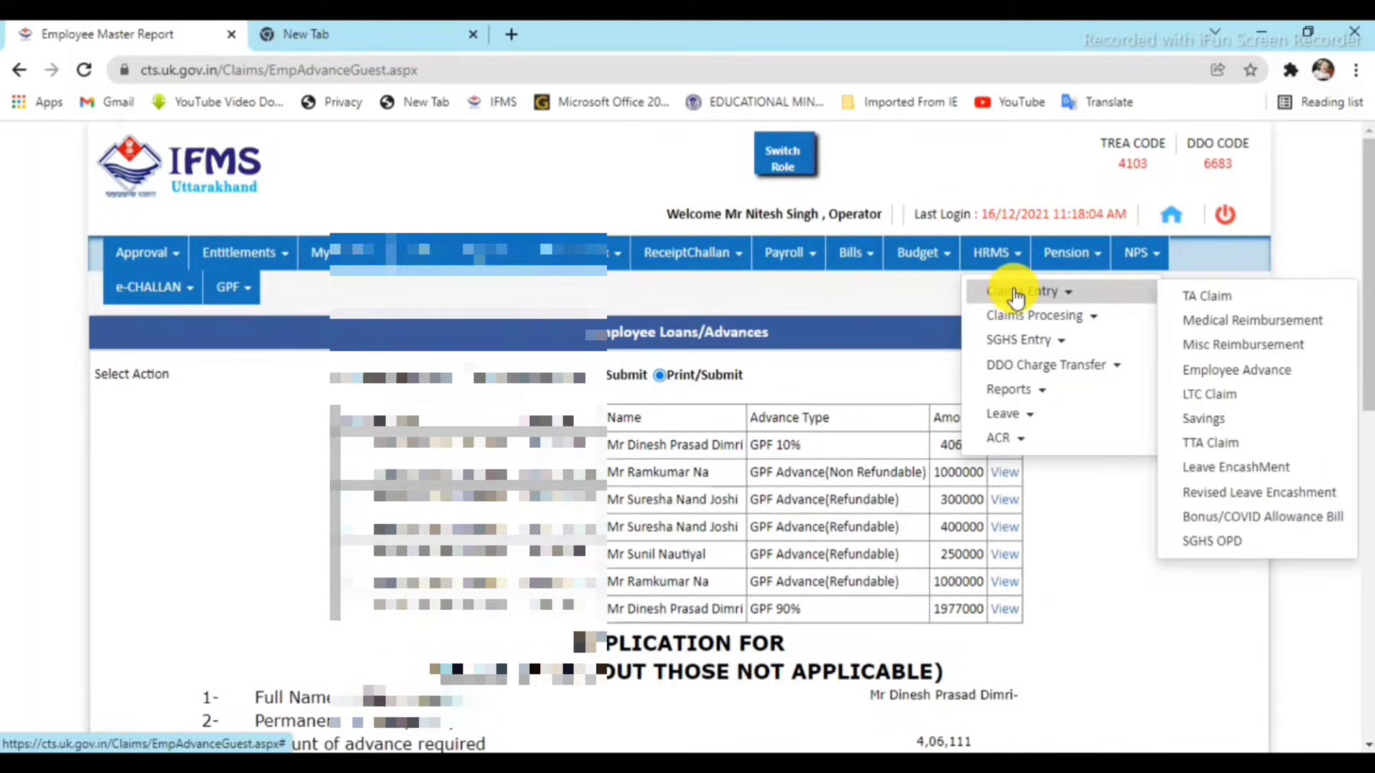
mouse_move(1025, 322)
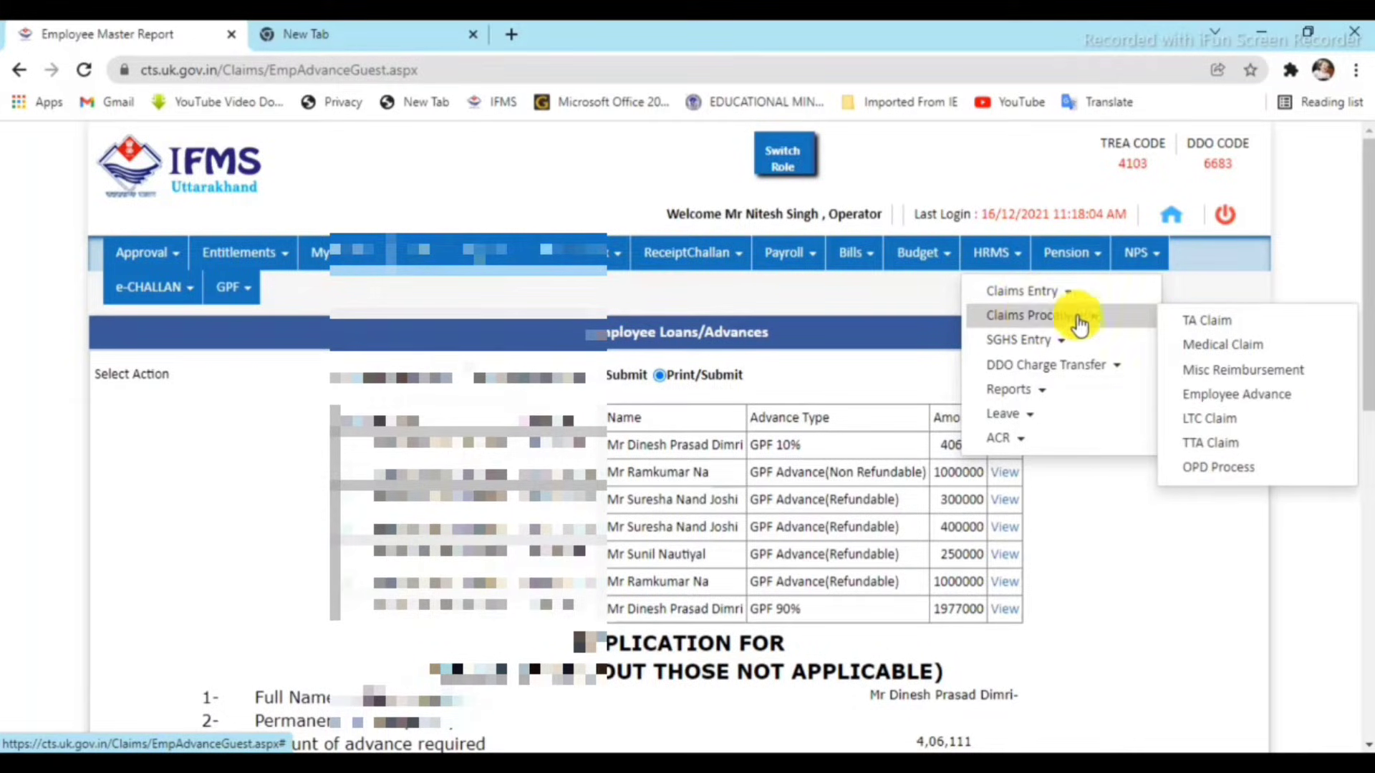
left_click(1236, 396)
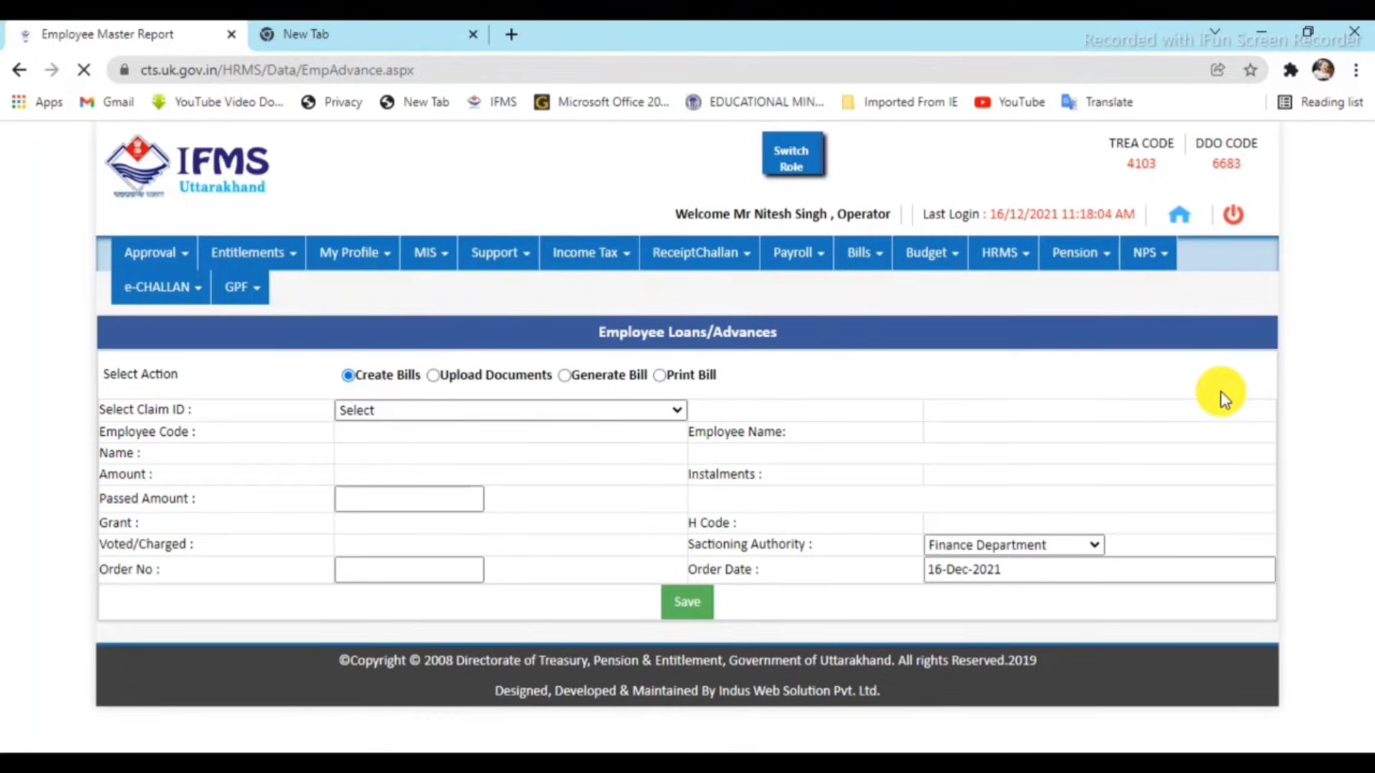
left_click(515, 411)
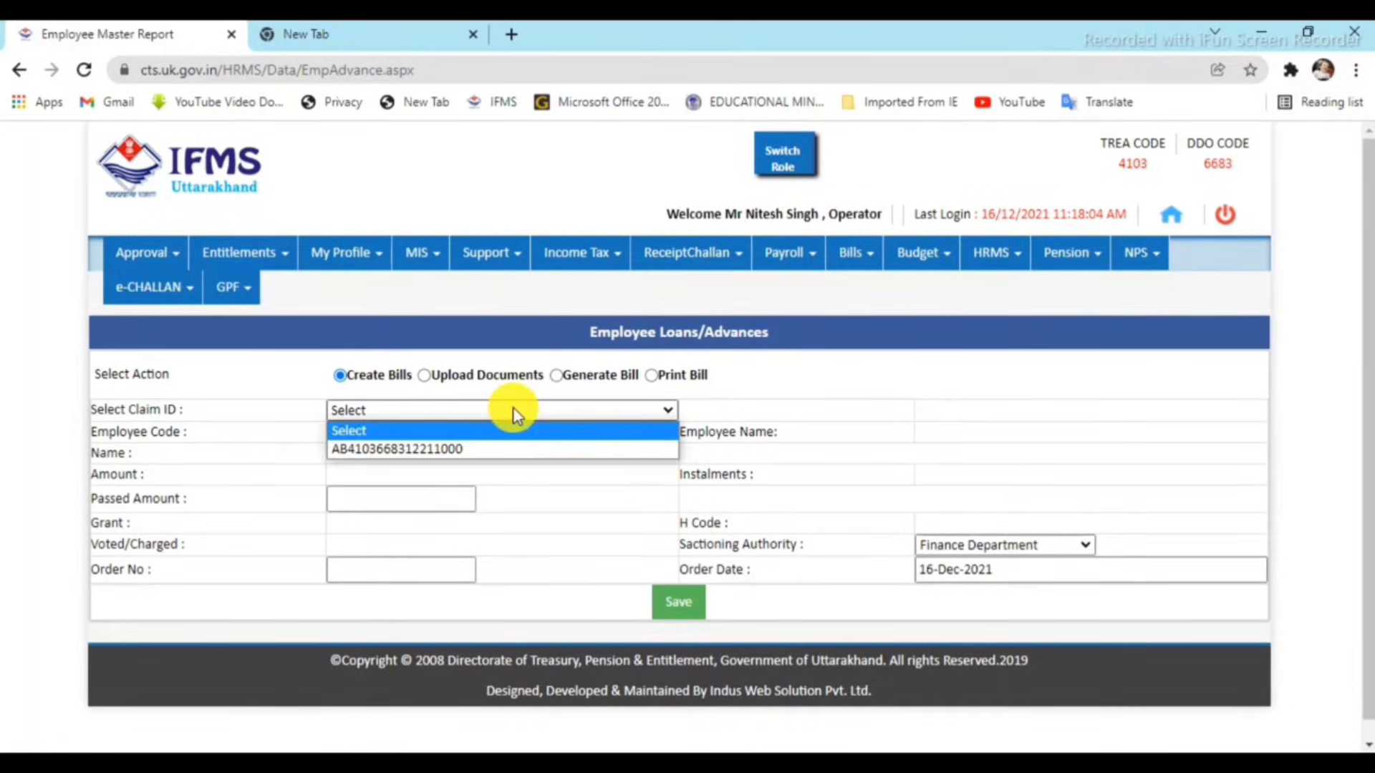
left_click(504, 448)
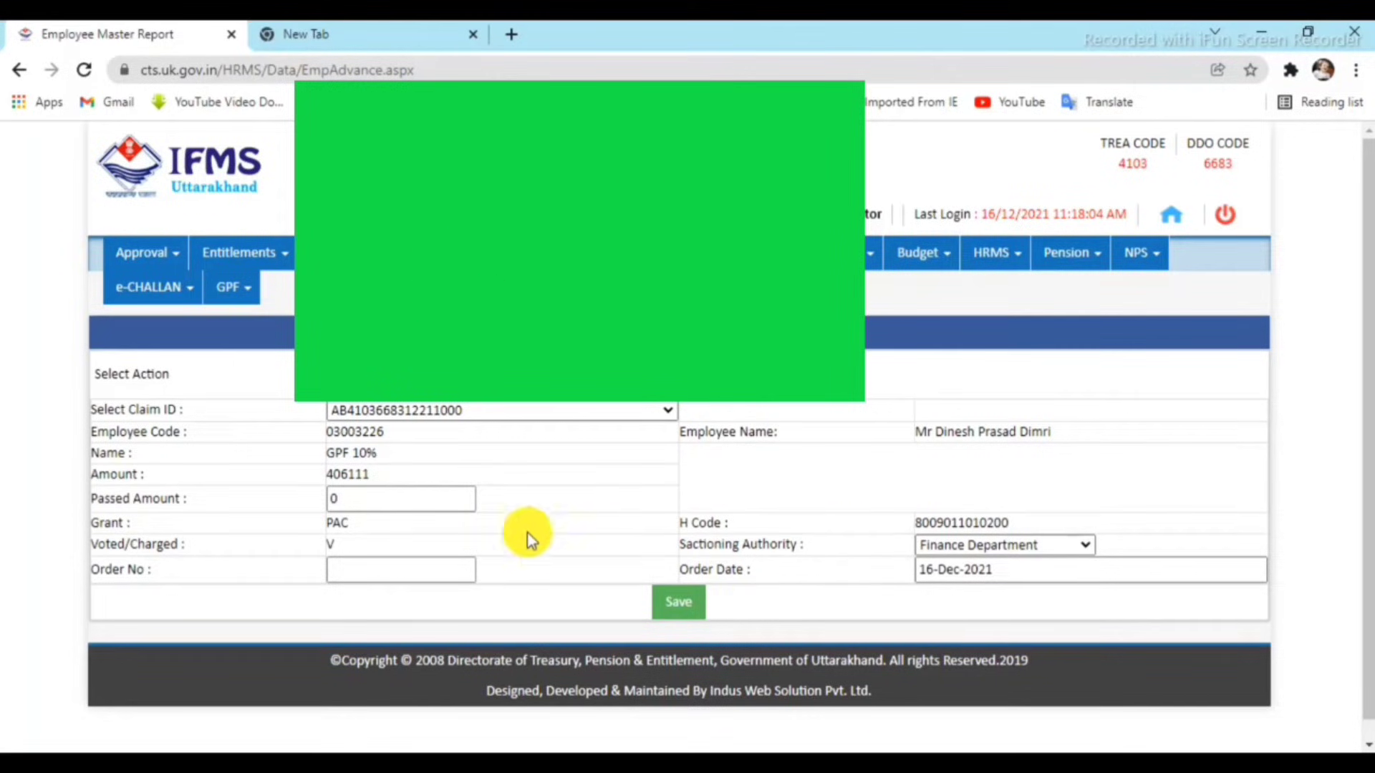
Enter Passed Amount 406111 and bring up the sanction letter PDF in Acrobat Reader.
left_click(385, 497)
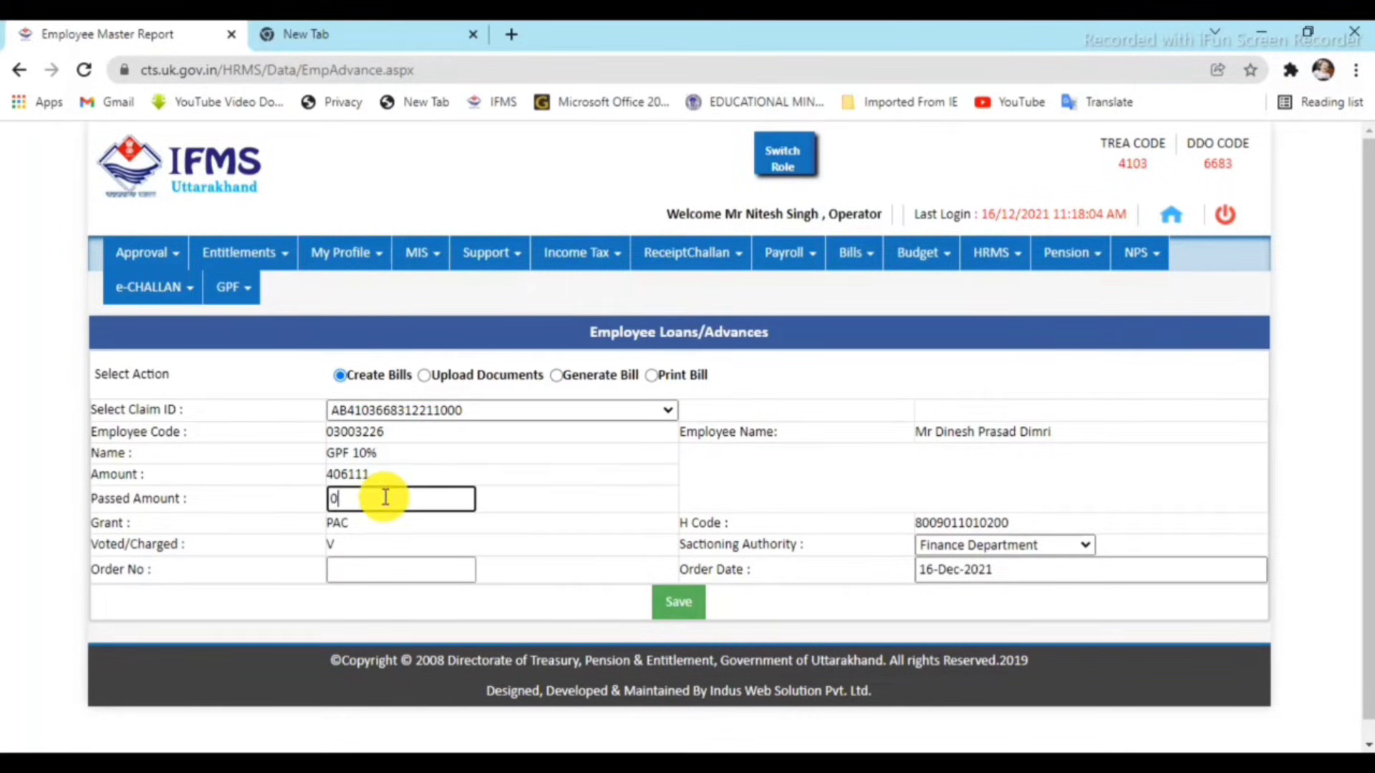
key("BackSpace")
type("406")
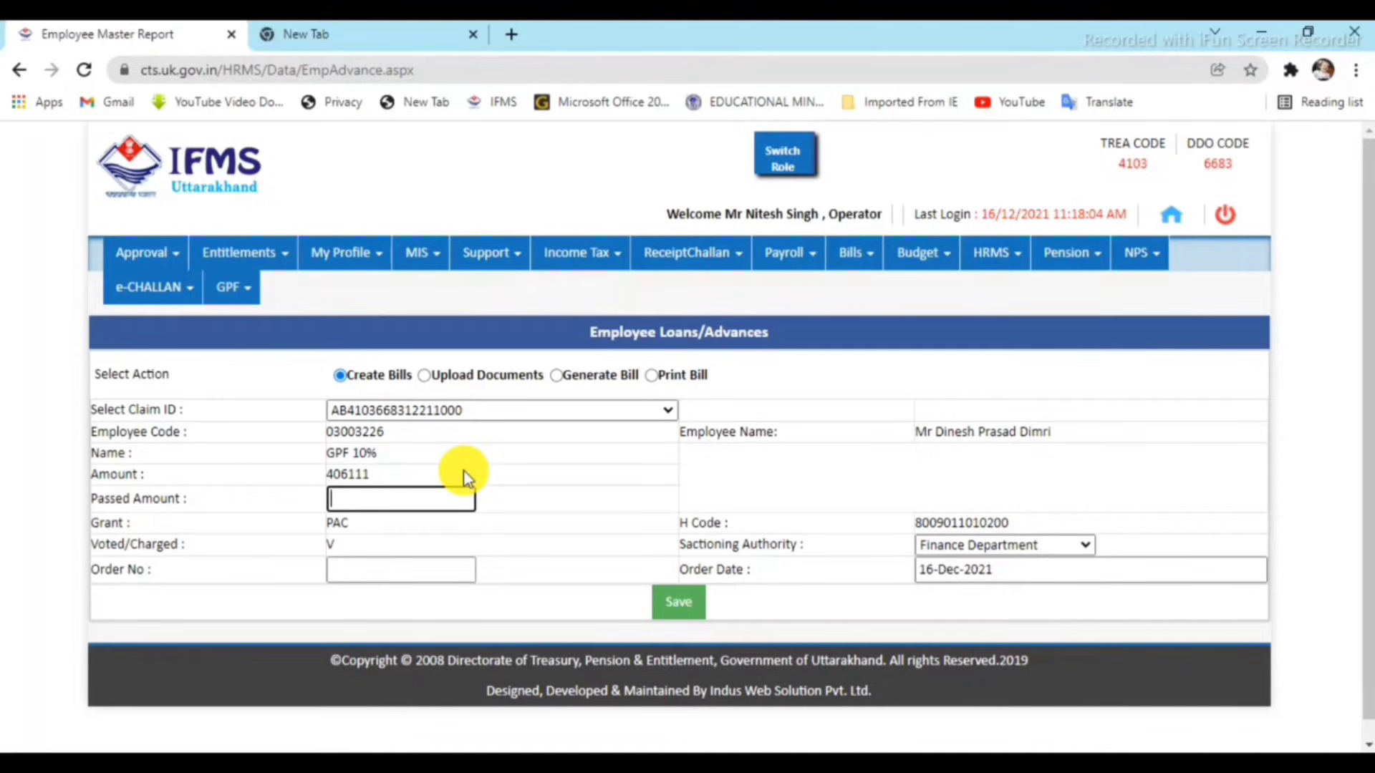
type("111")
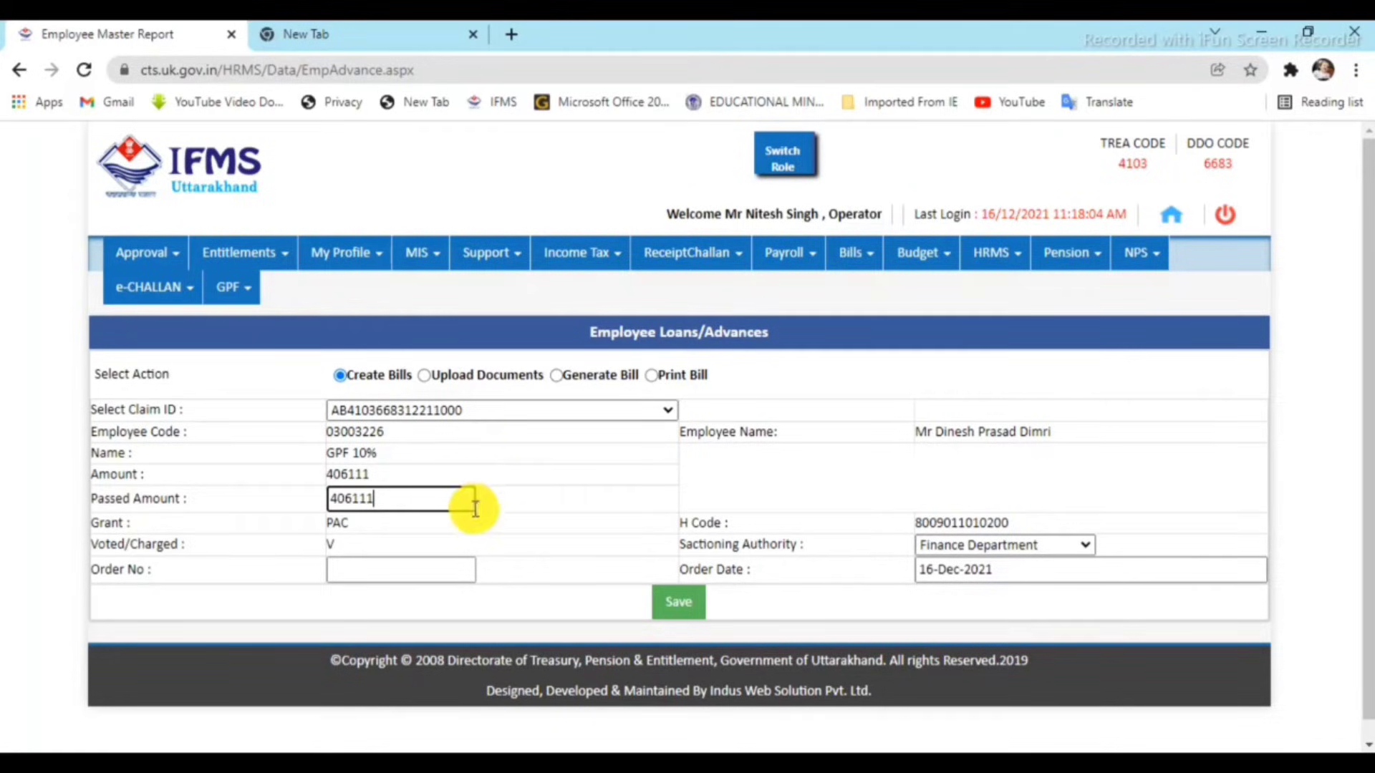
left_click(433, 566)
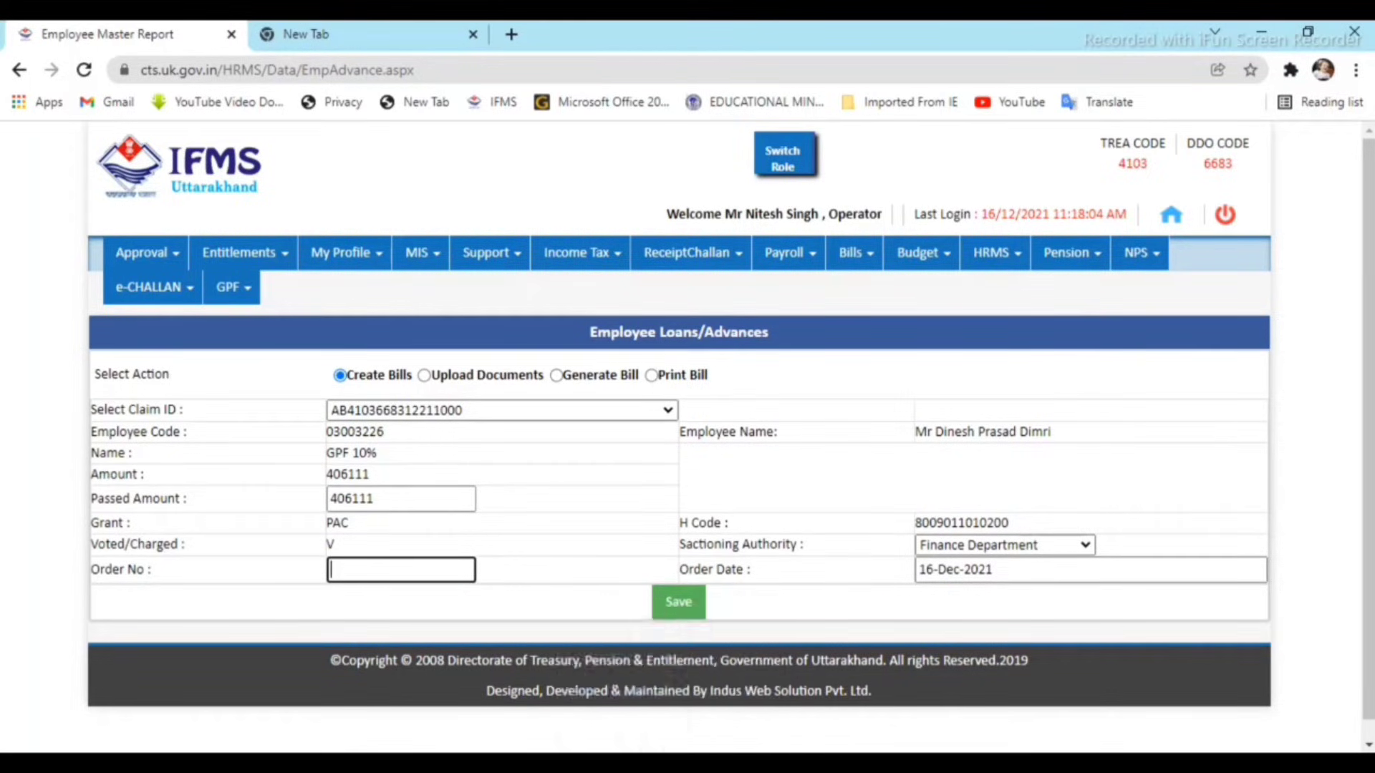
mouse_move(567, 764)
left_click(730, 763)
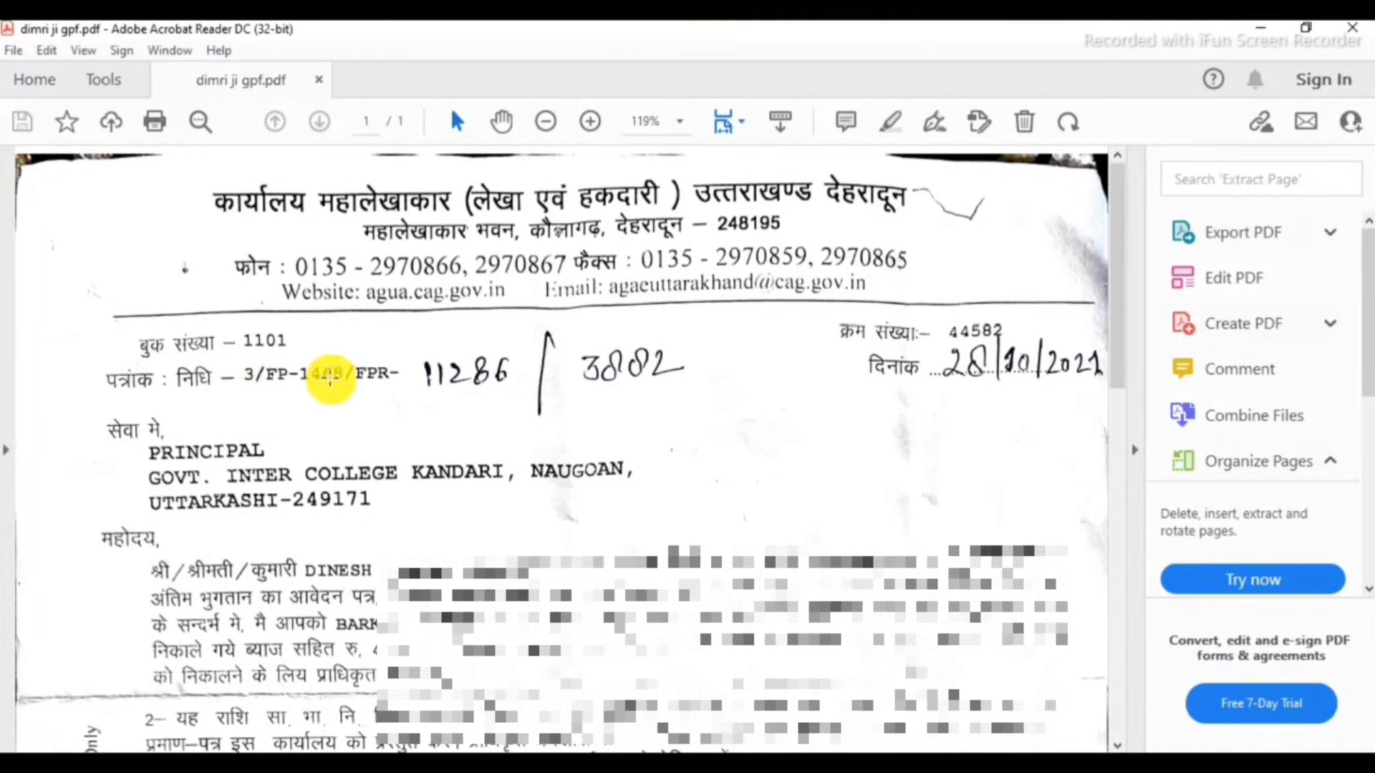
left_click_drag(709, 361, 394, 376)
left_click(466, 407)
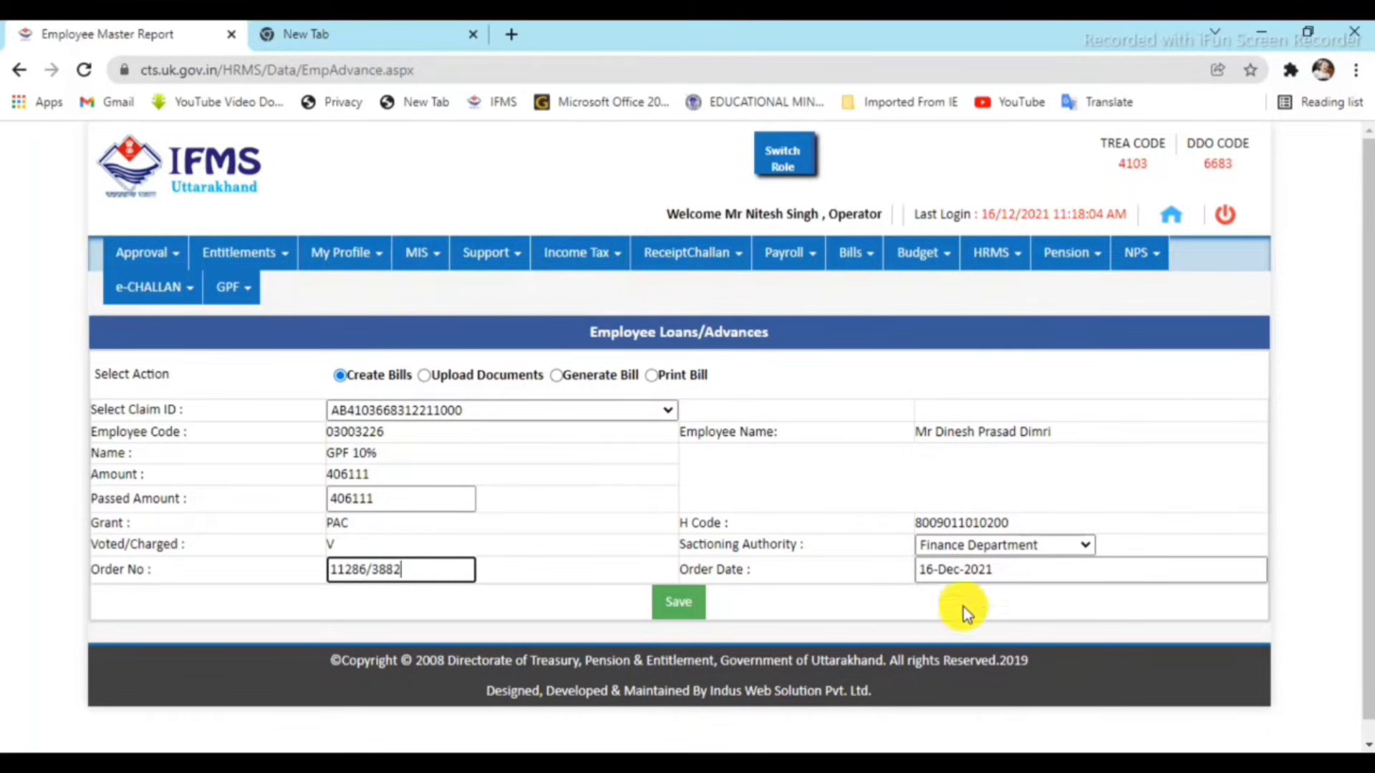
Set the Order Date to 28-Oct-2021 and save the advance claim.
left_click(949, 569)
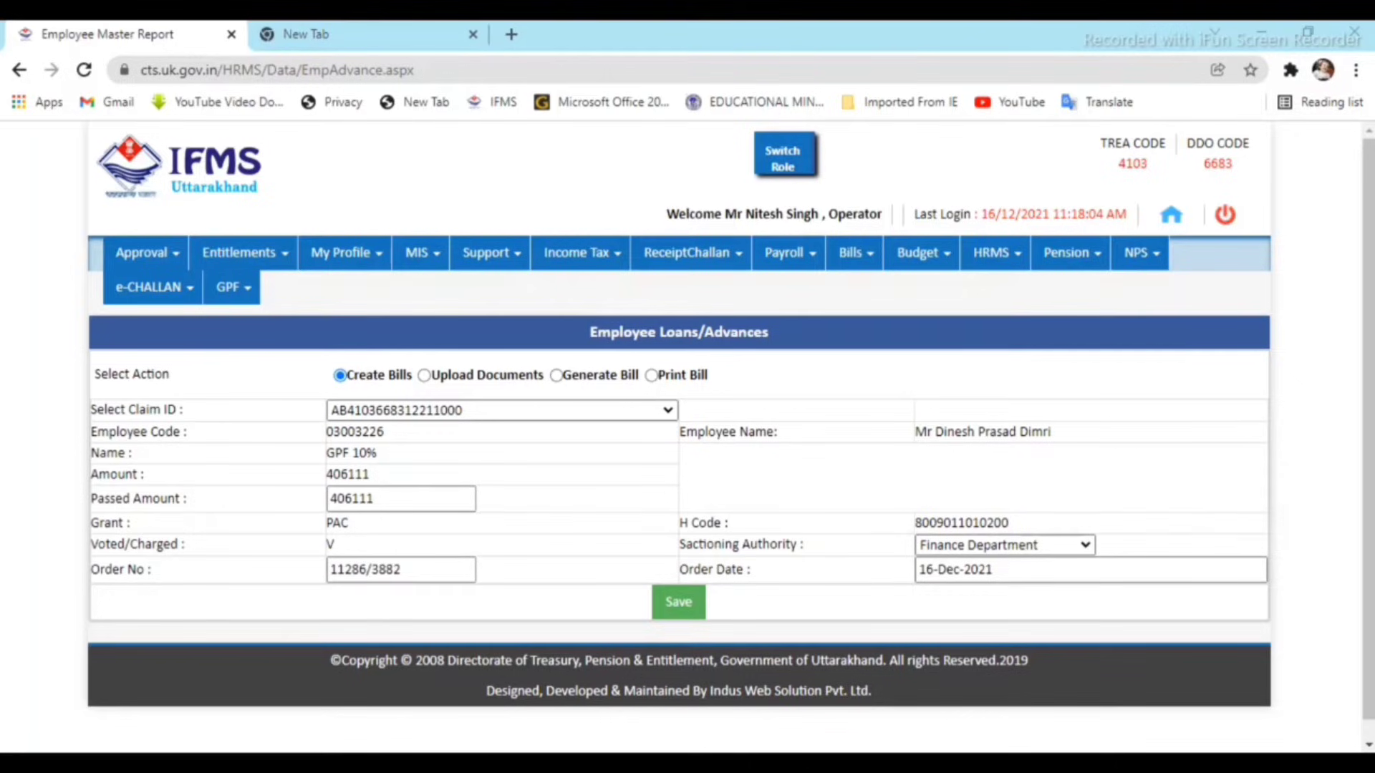
left_click(931, 599)
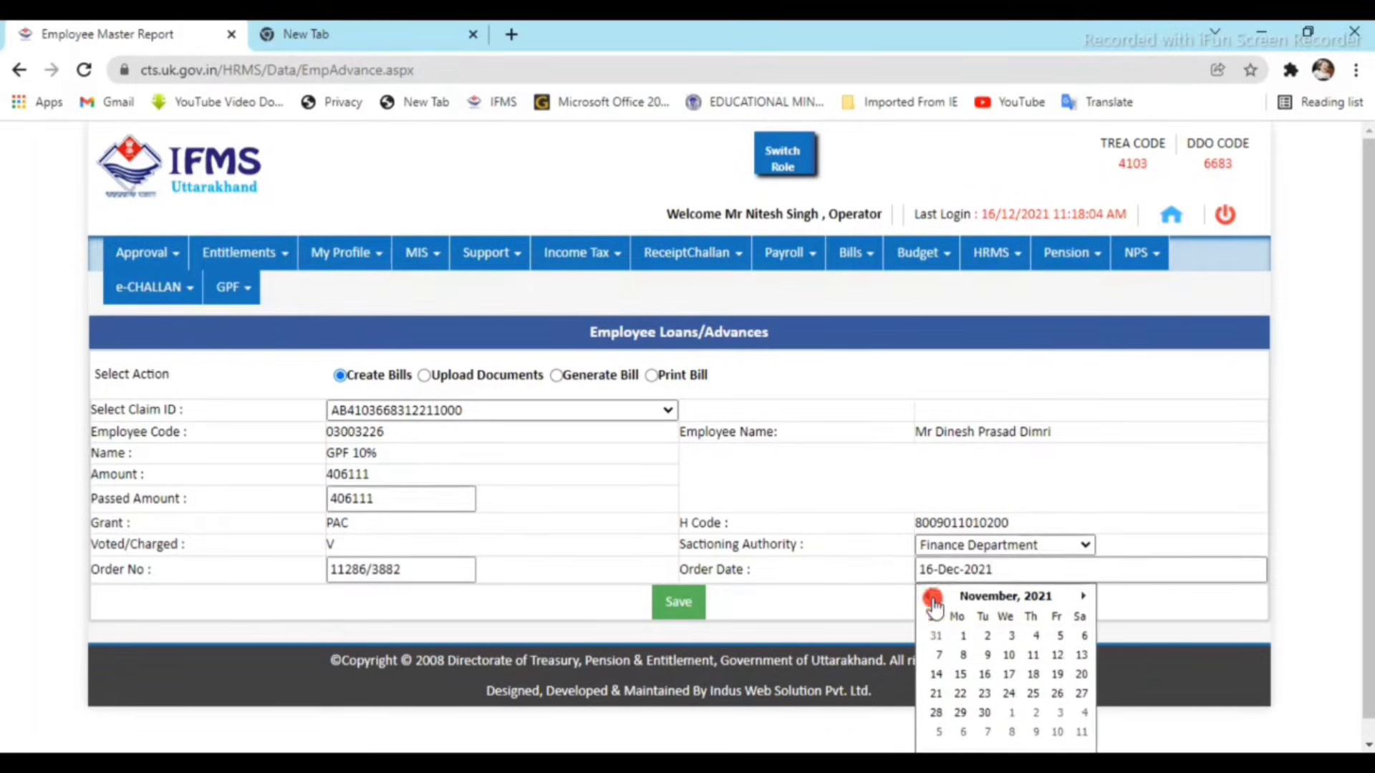
left_click(932, 599)
left_click(1028, 714)
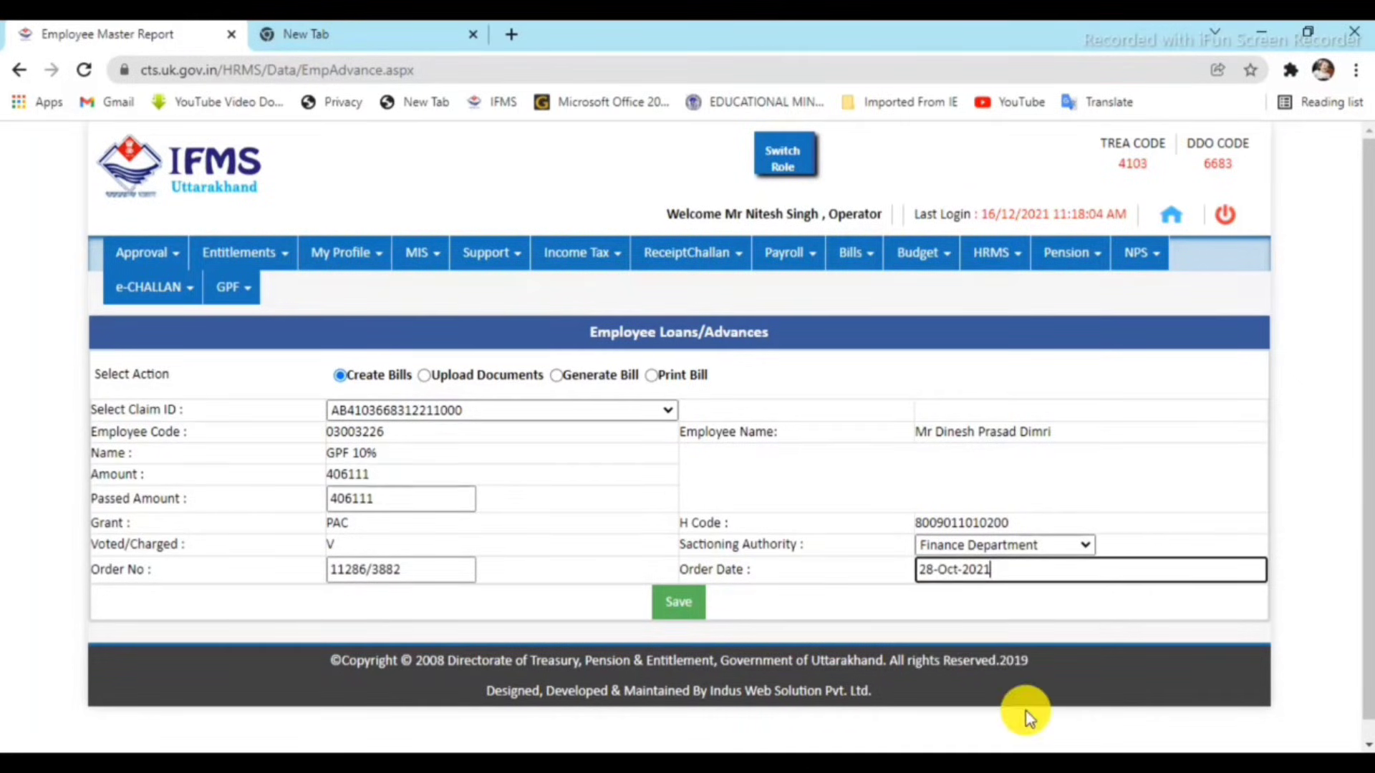
left_click(673, 608)
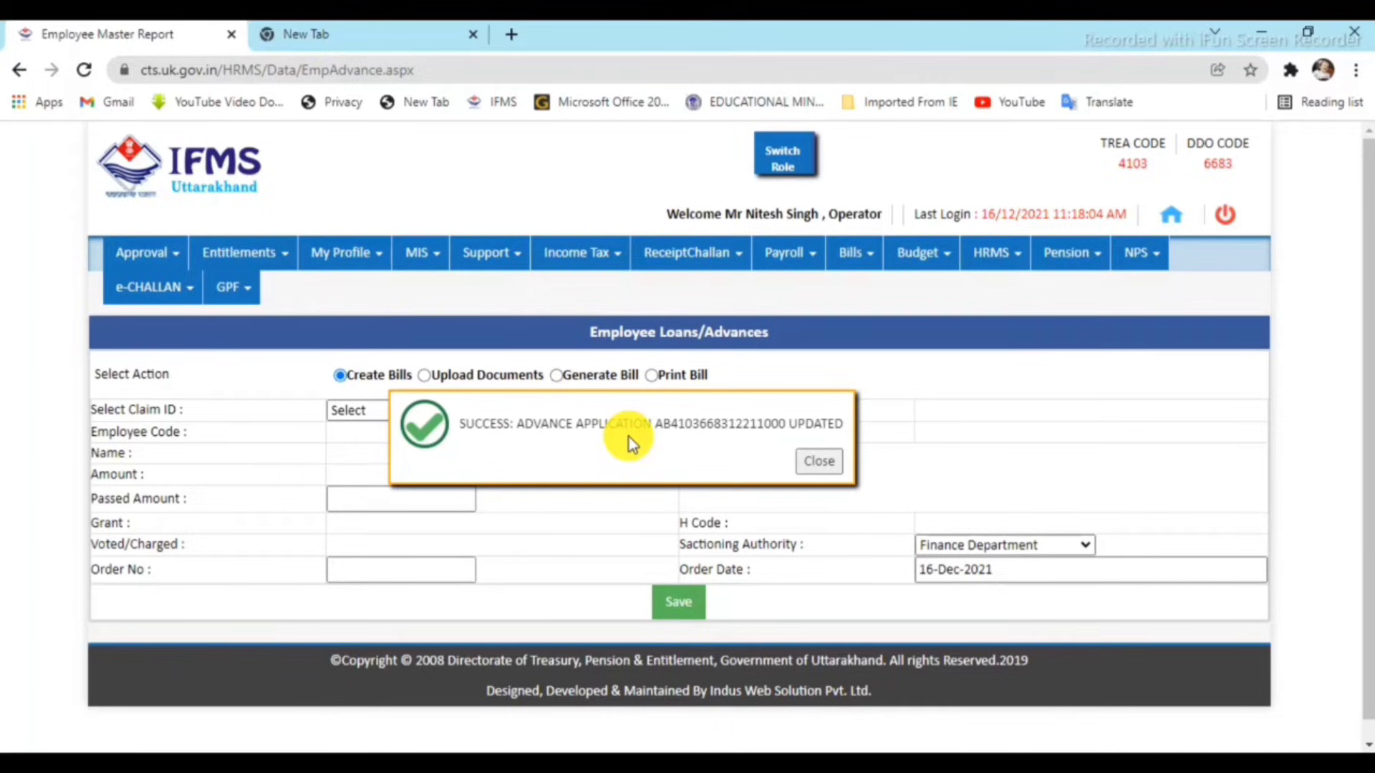
left_click(816, 466)
left_click(423, 375)
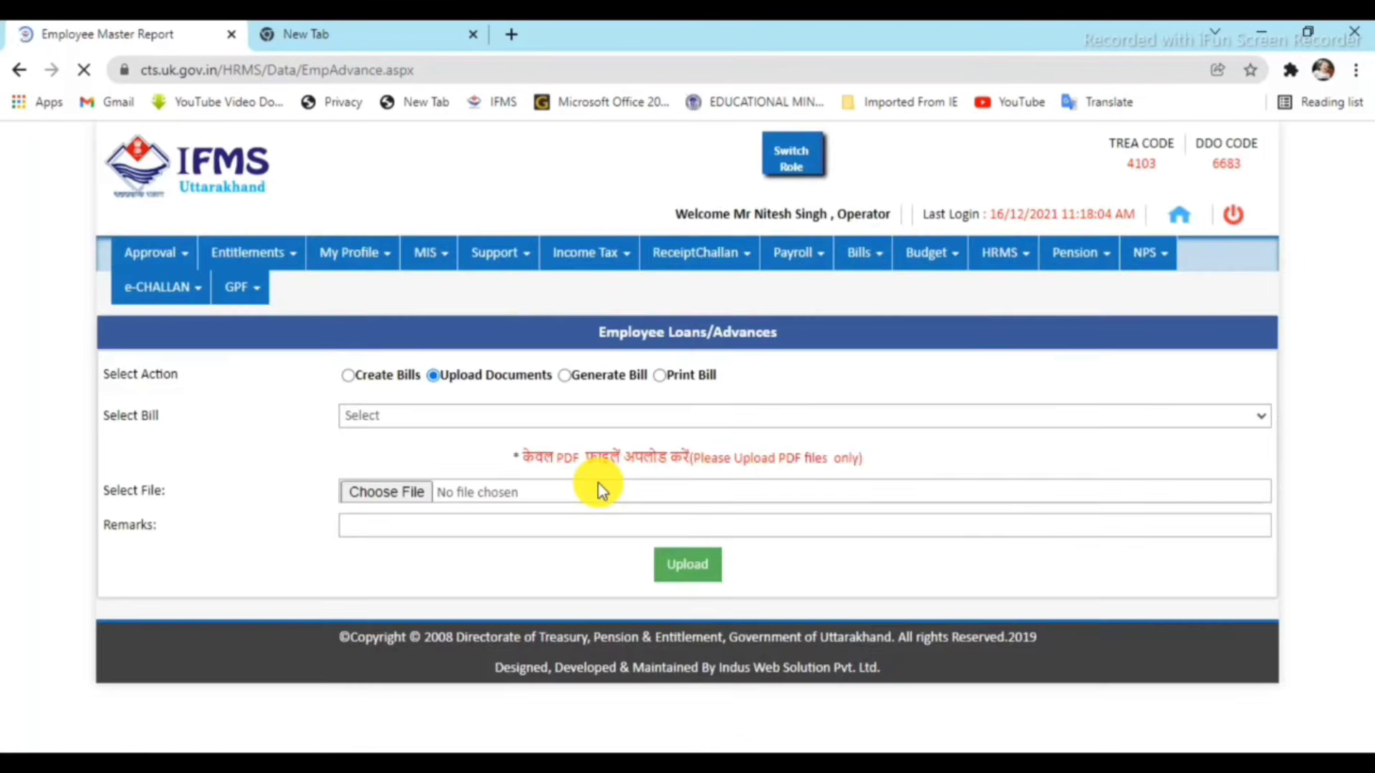
Select the GPF 10% bill, attach the sanction letter PDF with remark 'ok', and upload it.
left_click(435, 411)
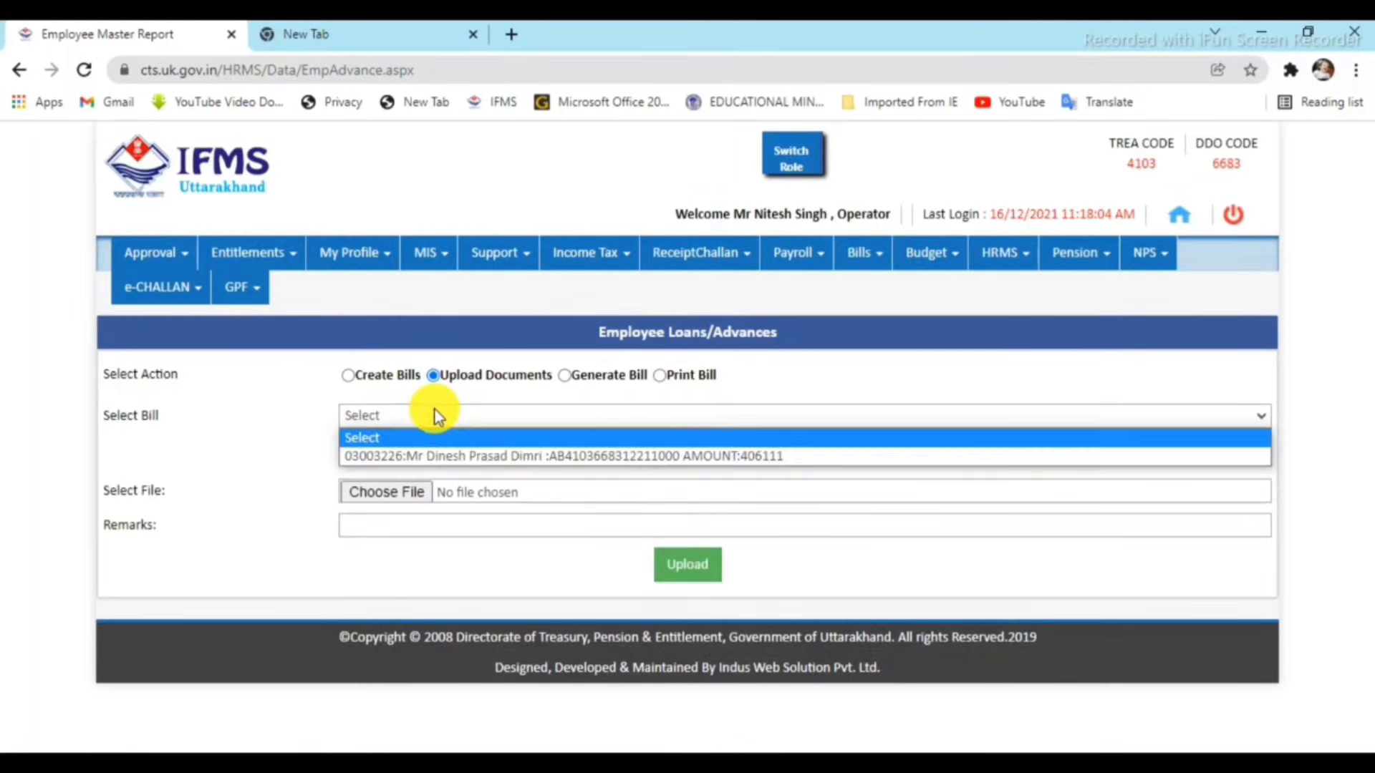
left_click(447, 457)
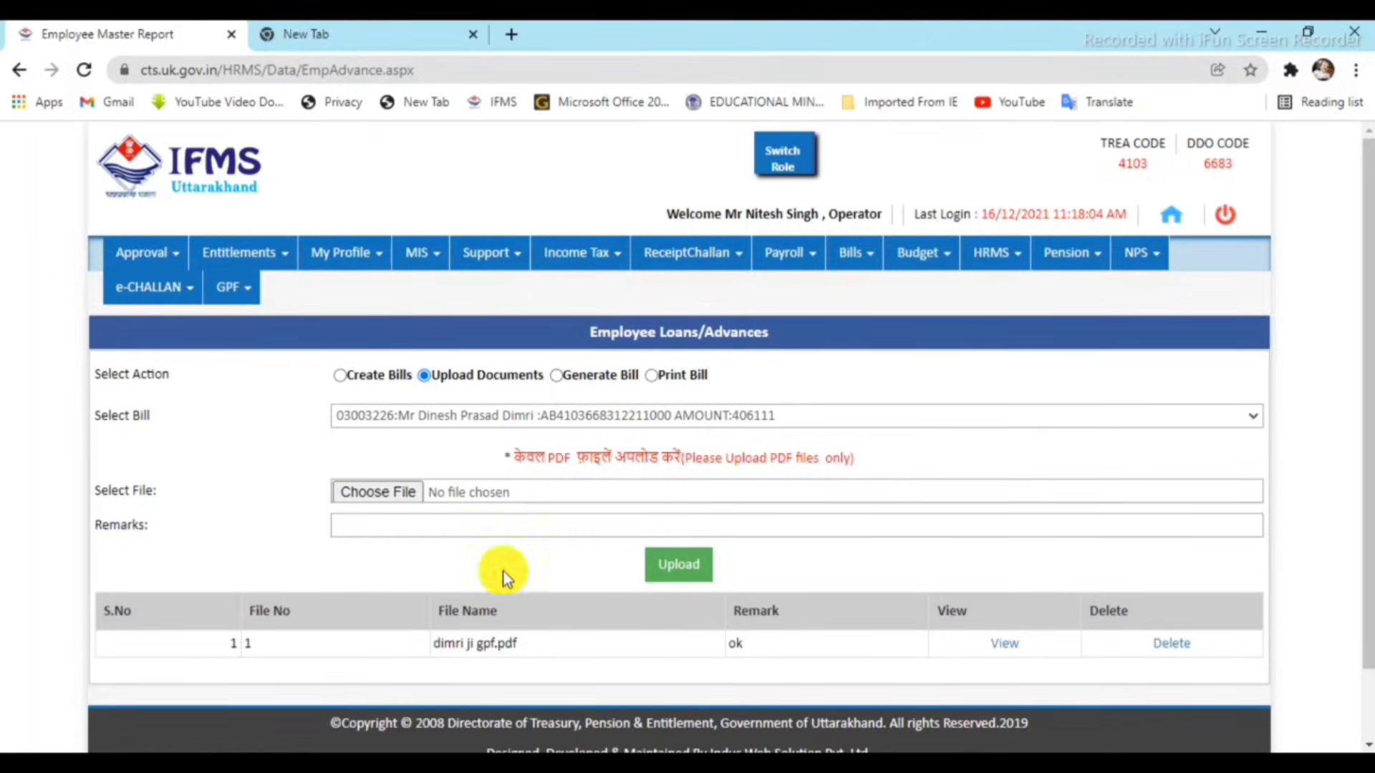
left_click(388, 493)
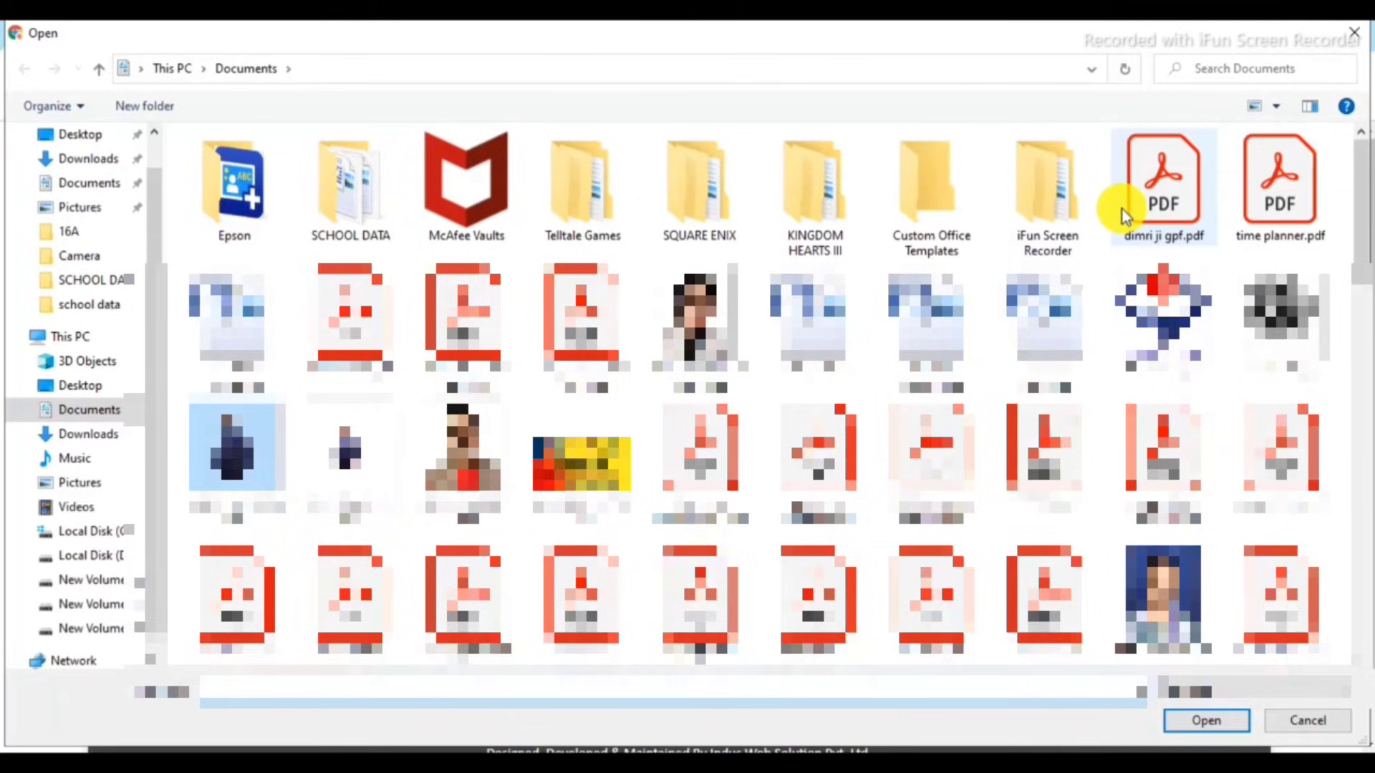
double_click(1146, 209)
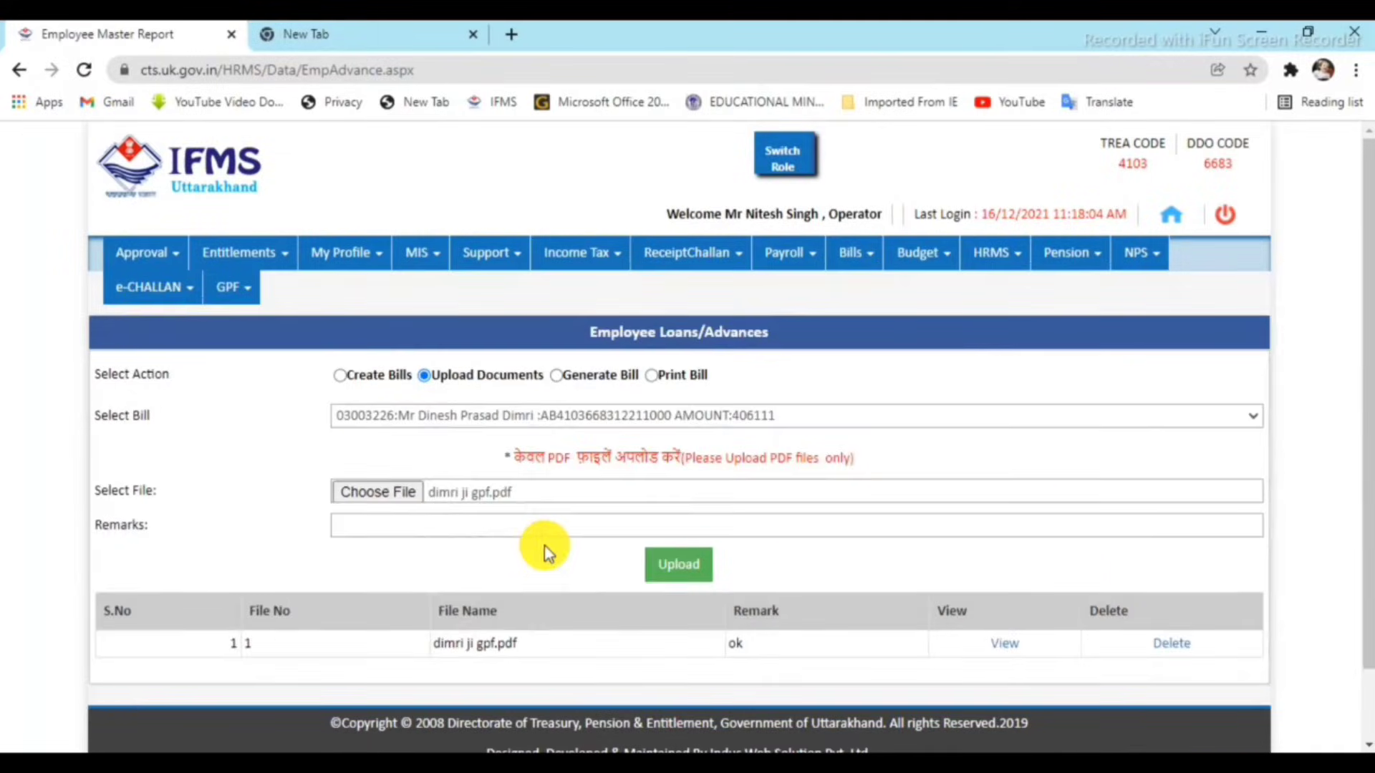
left_click(577, 519)
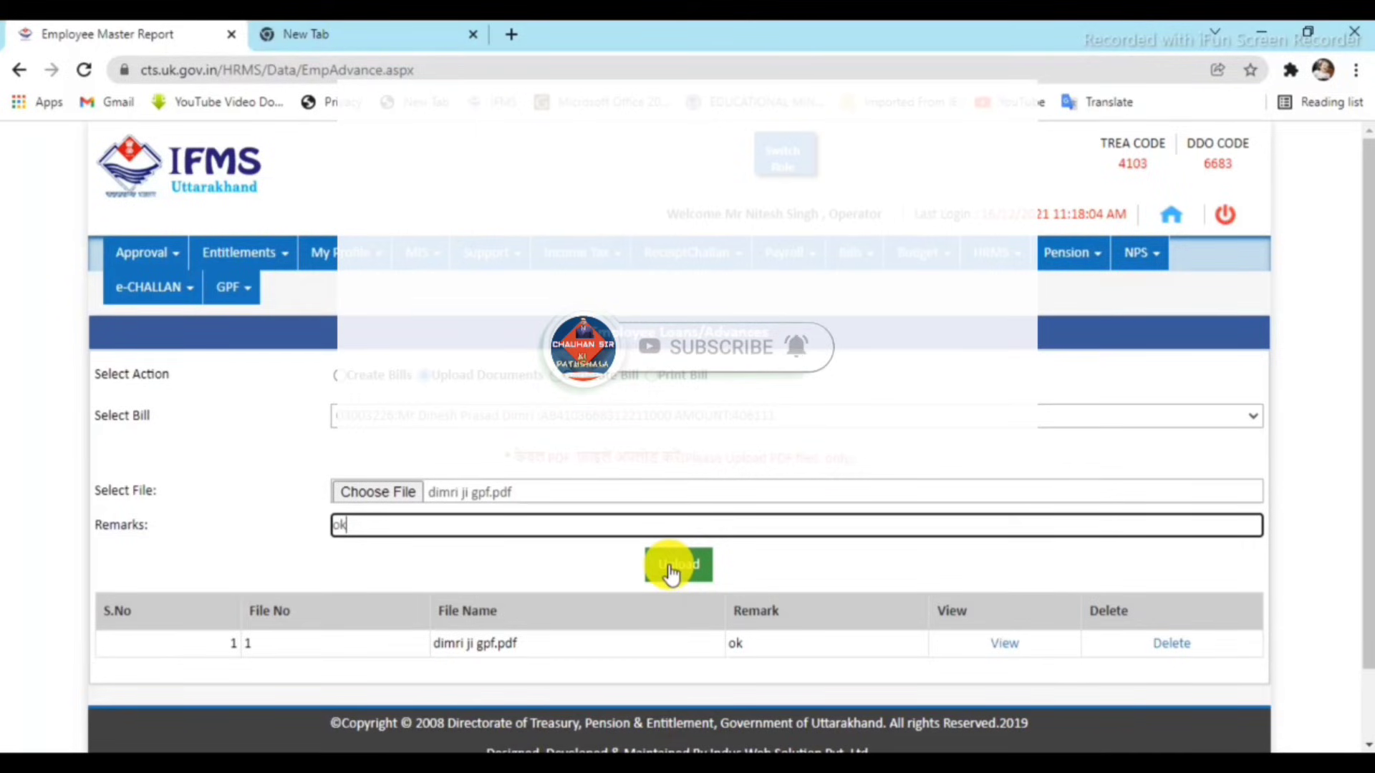
left_click(670, 565)
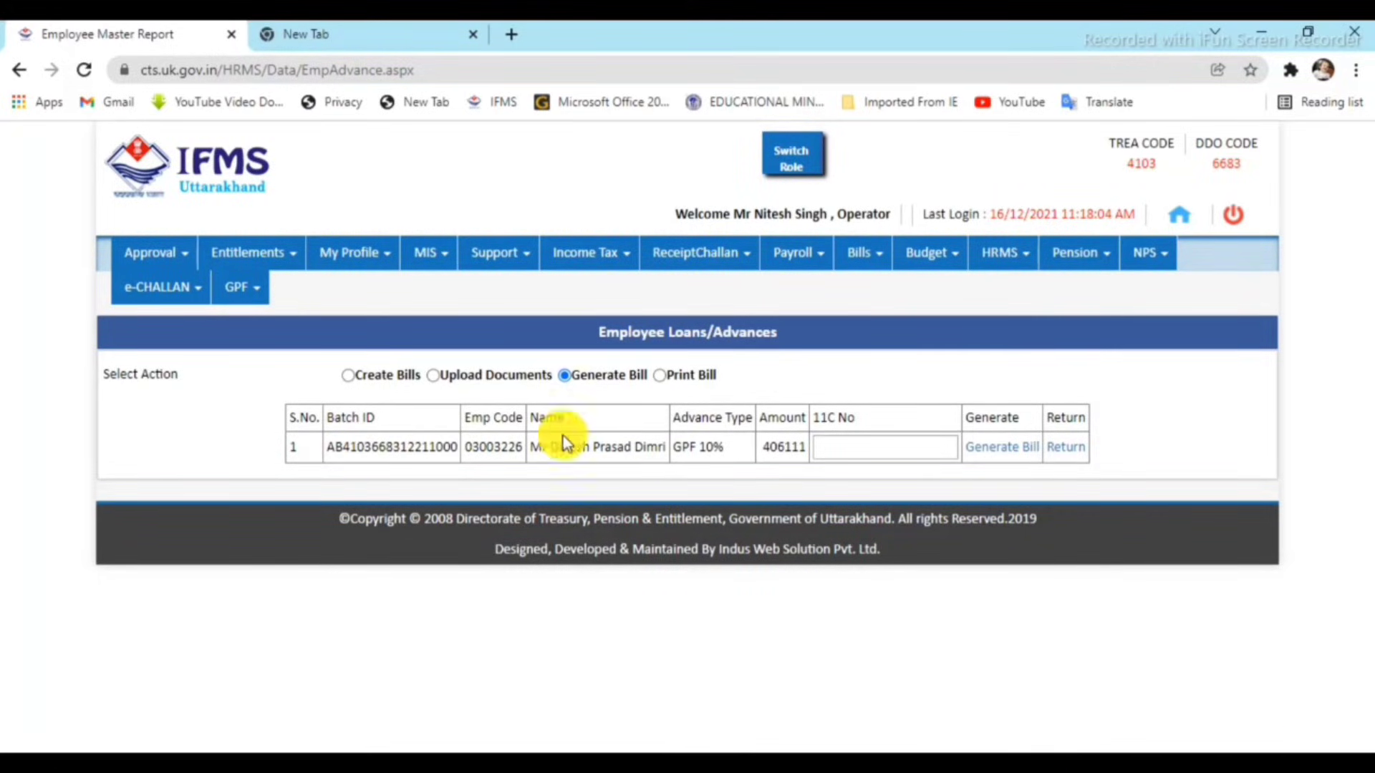
Generate the GPF 10% advance bill with 11C No 25 and close the success message.
left_click(867, 446)
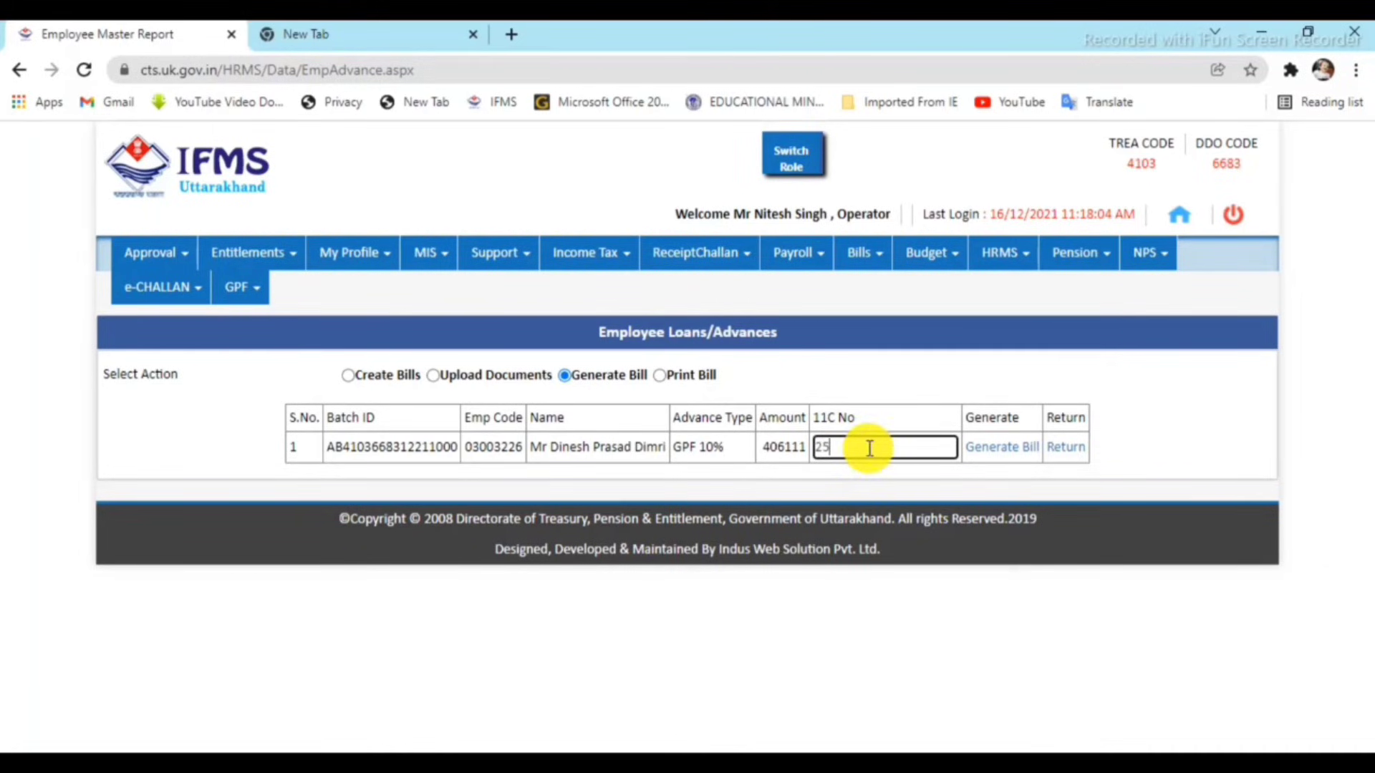
left_click(1013, 451)
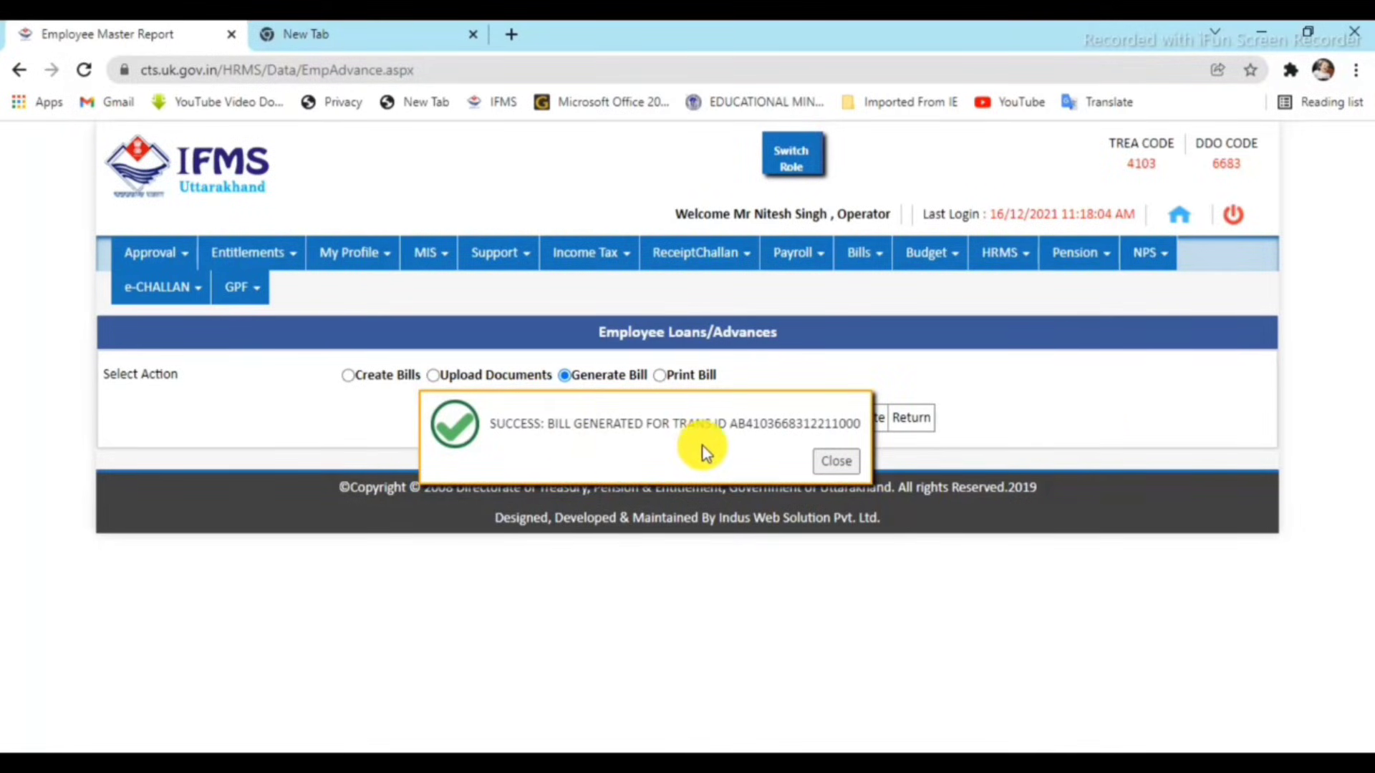
left_click(837, 462)
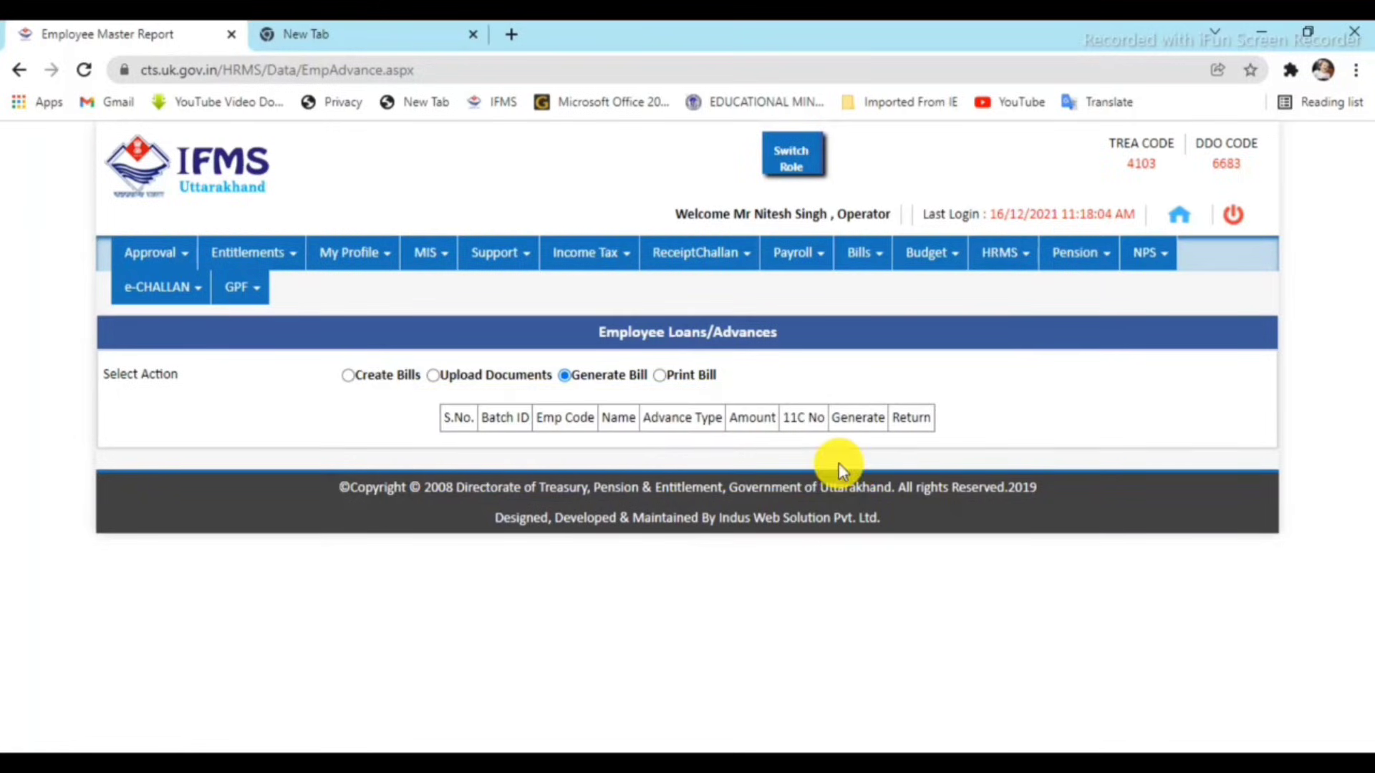
Switch to the Print Bill view and print the 406111 advance bill to PDF.
left_click(659, 375)
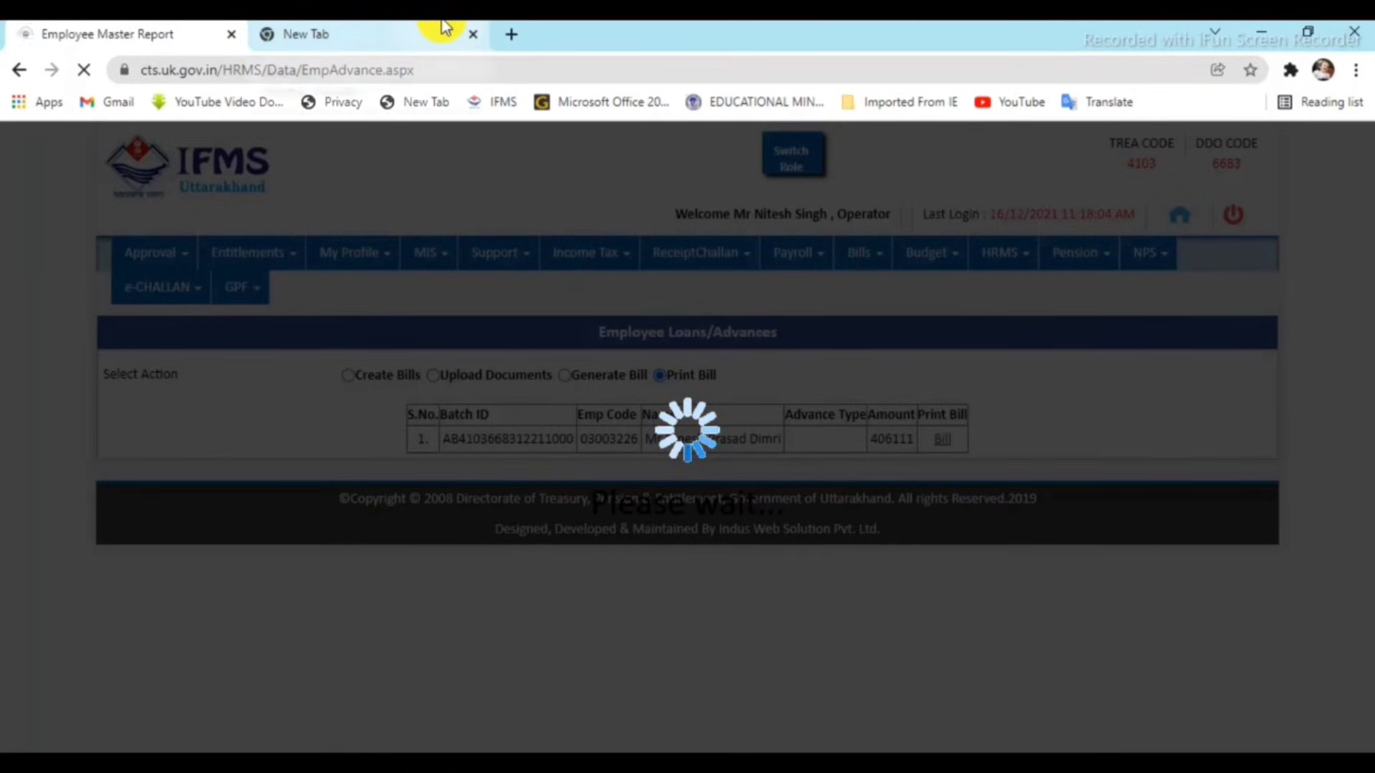
scroll(709, 644, "down", 5)
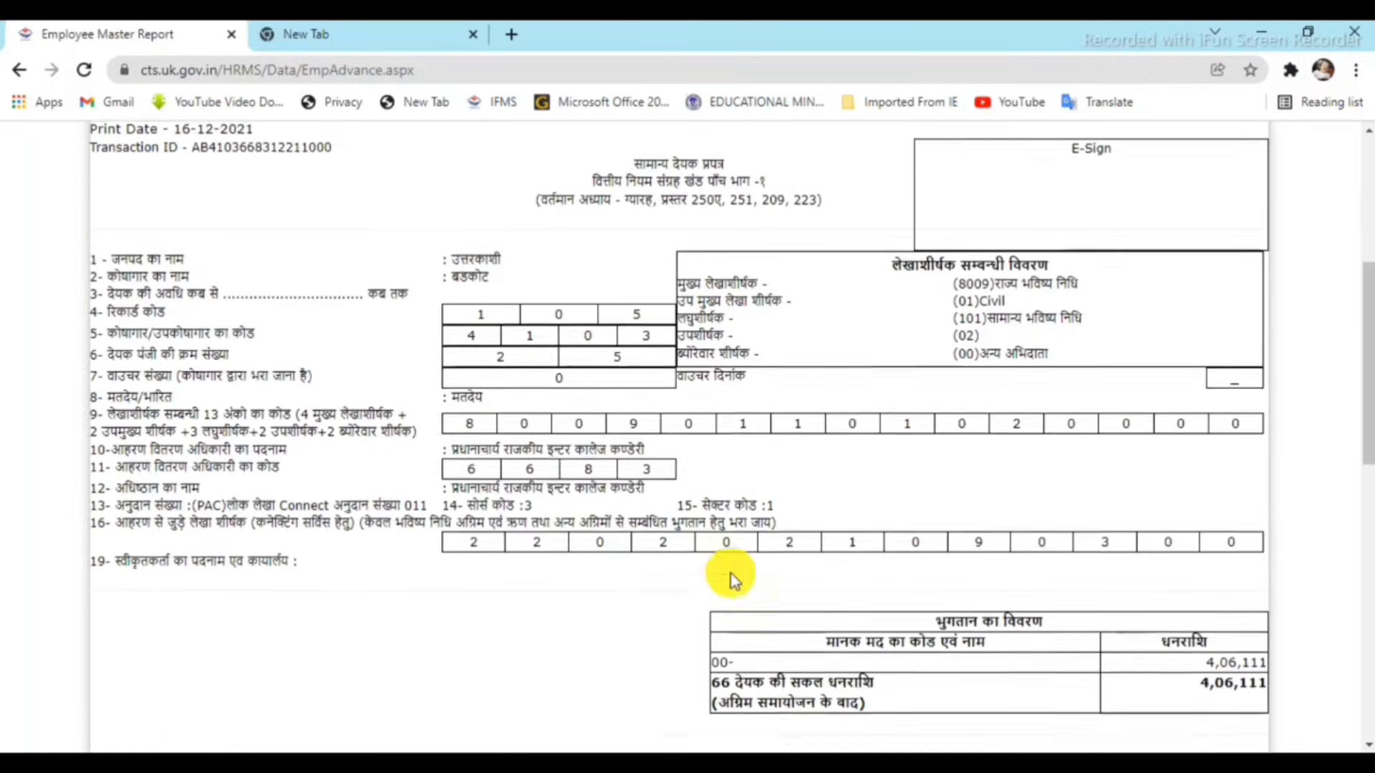
scroll(732, 573, "down", 10)
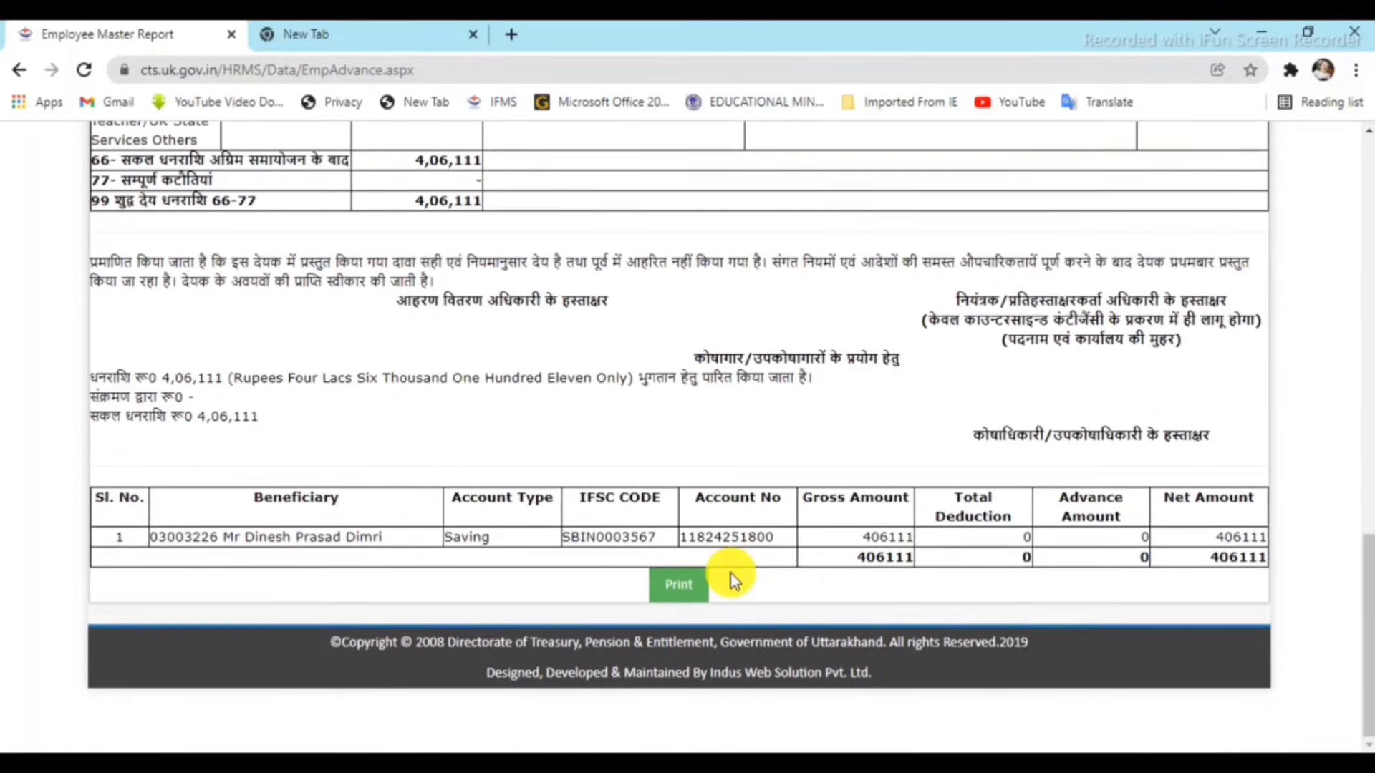
scroll(732, 573, "up", 5)
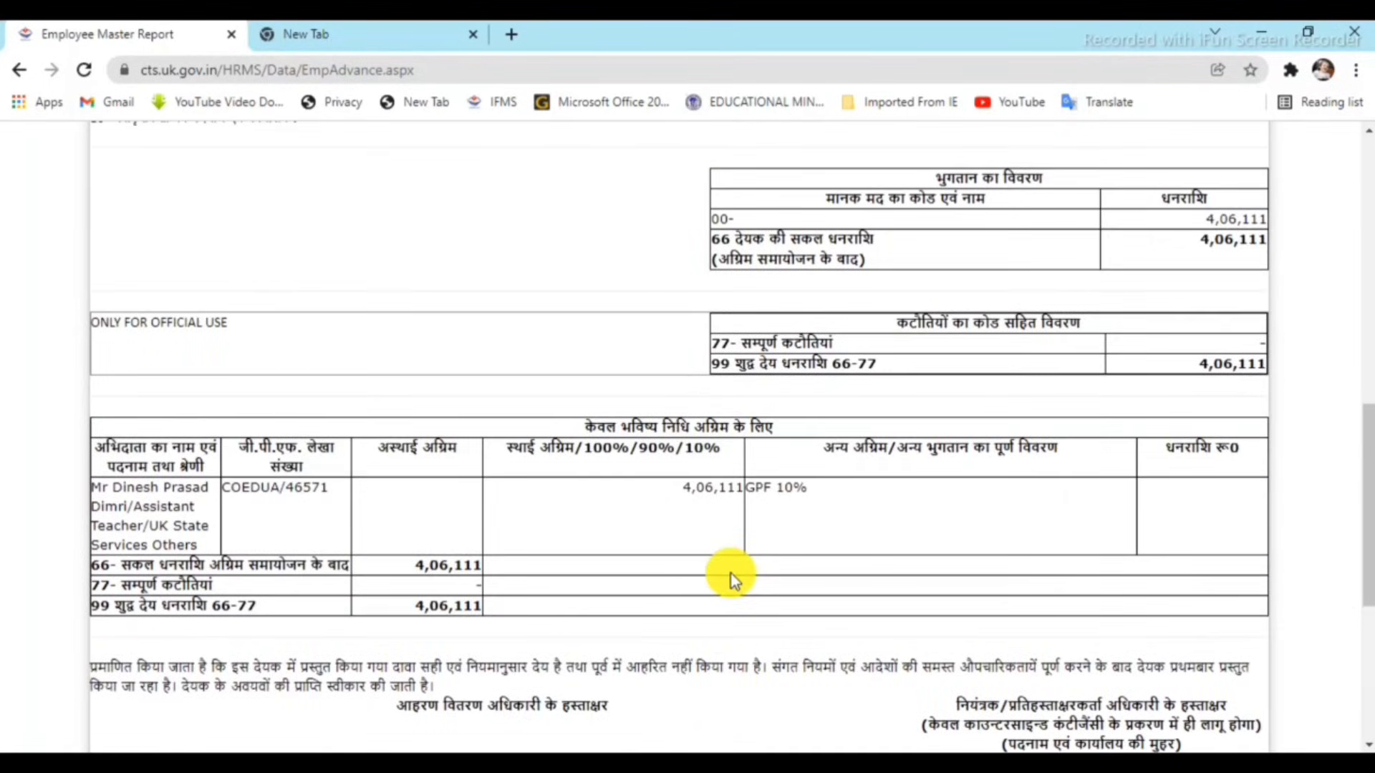
scroll(732, 573, "up", 5)
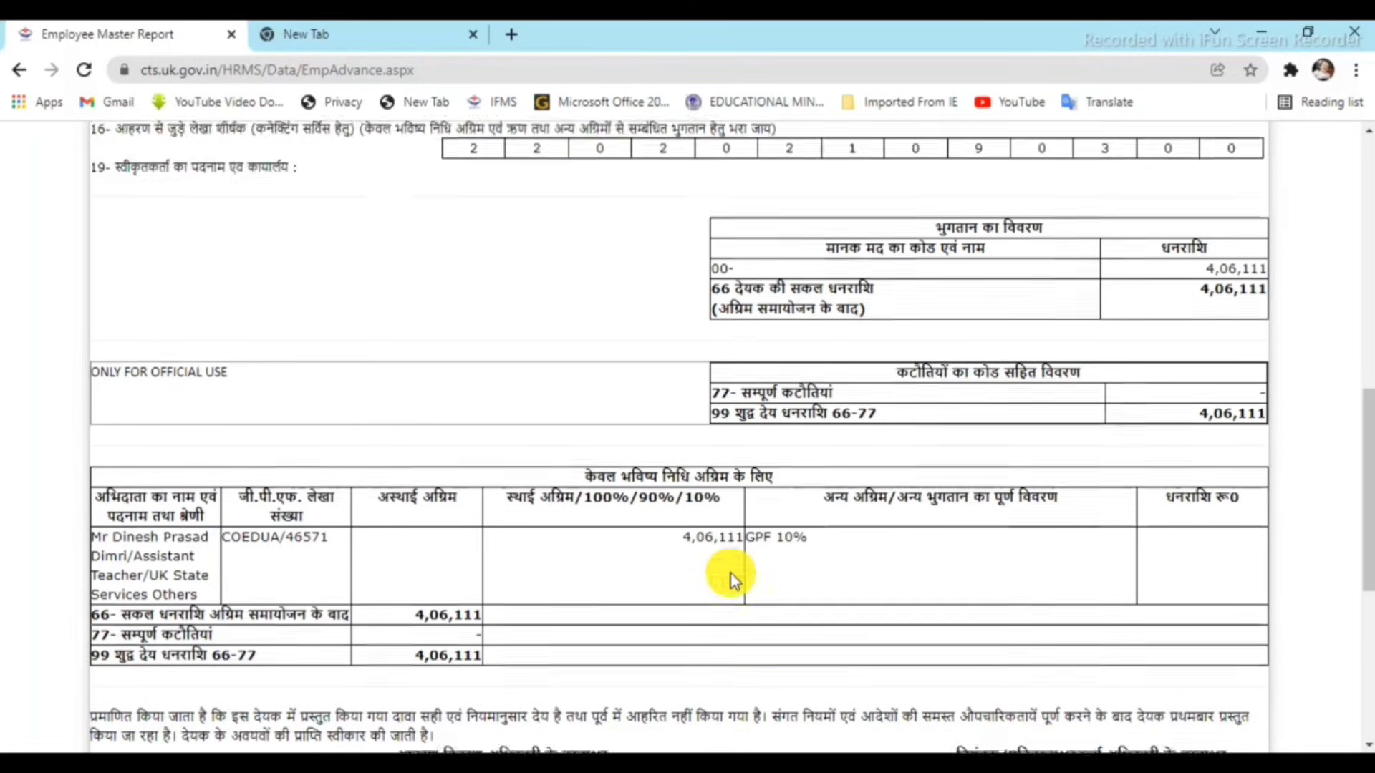
scroll(732, 573, "up", 3)
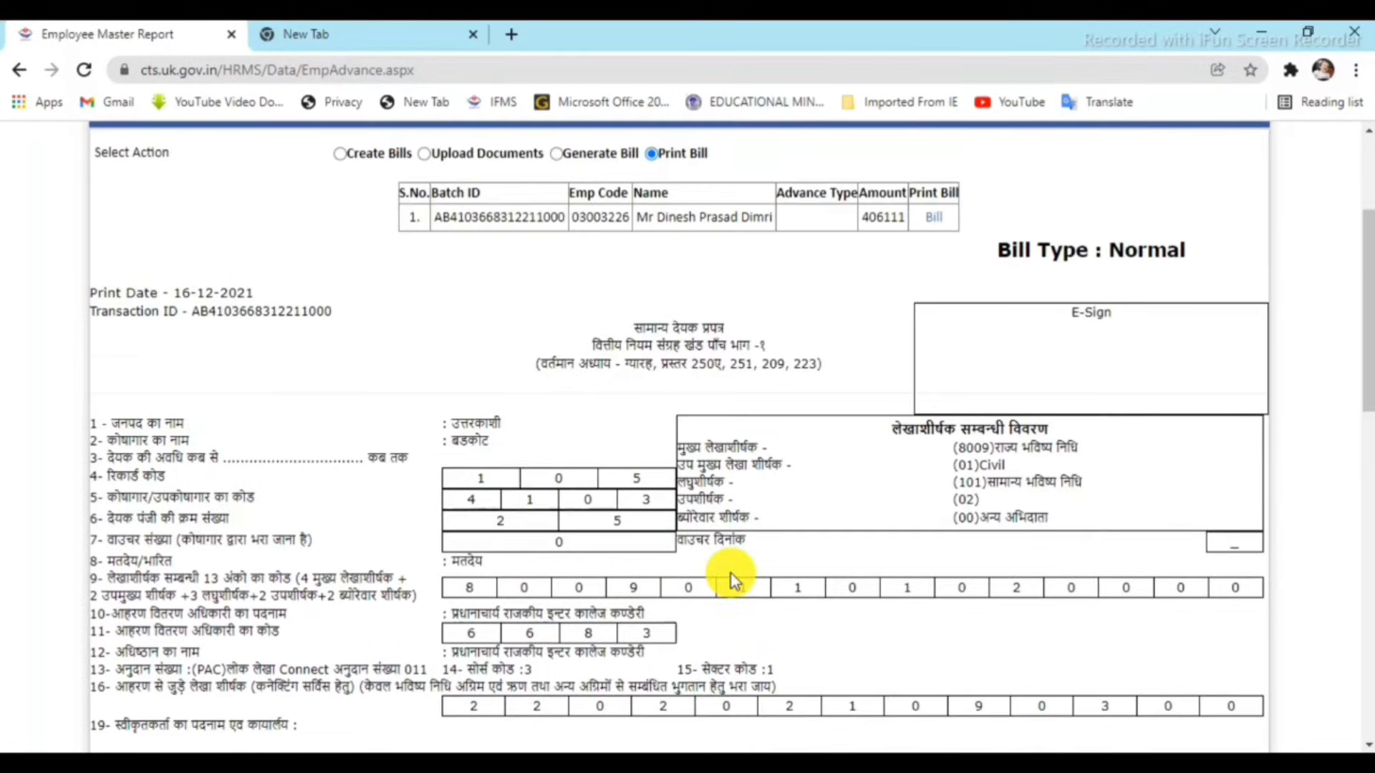
scroll(731, 574, "down", 13)
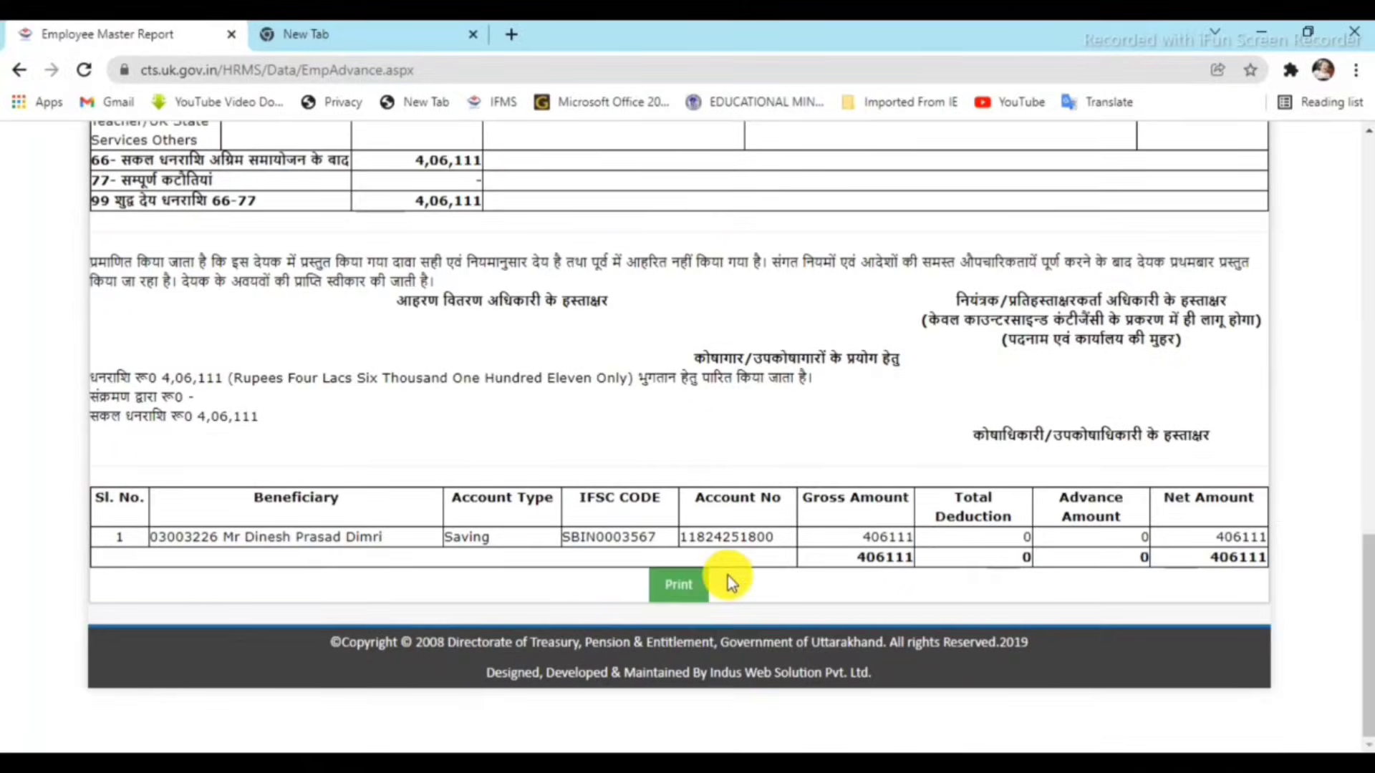
left_click(663, 581)
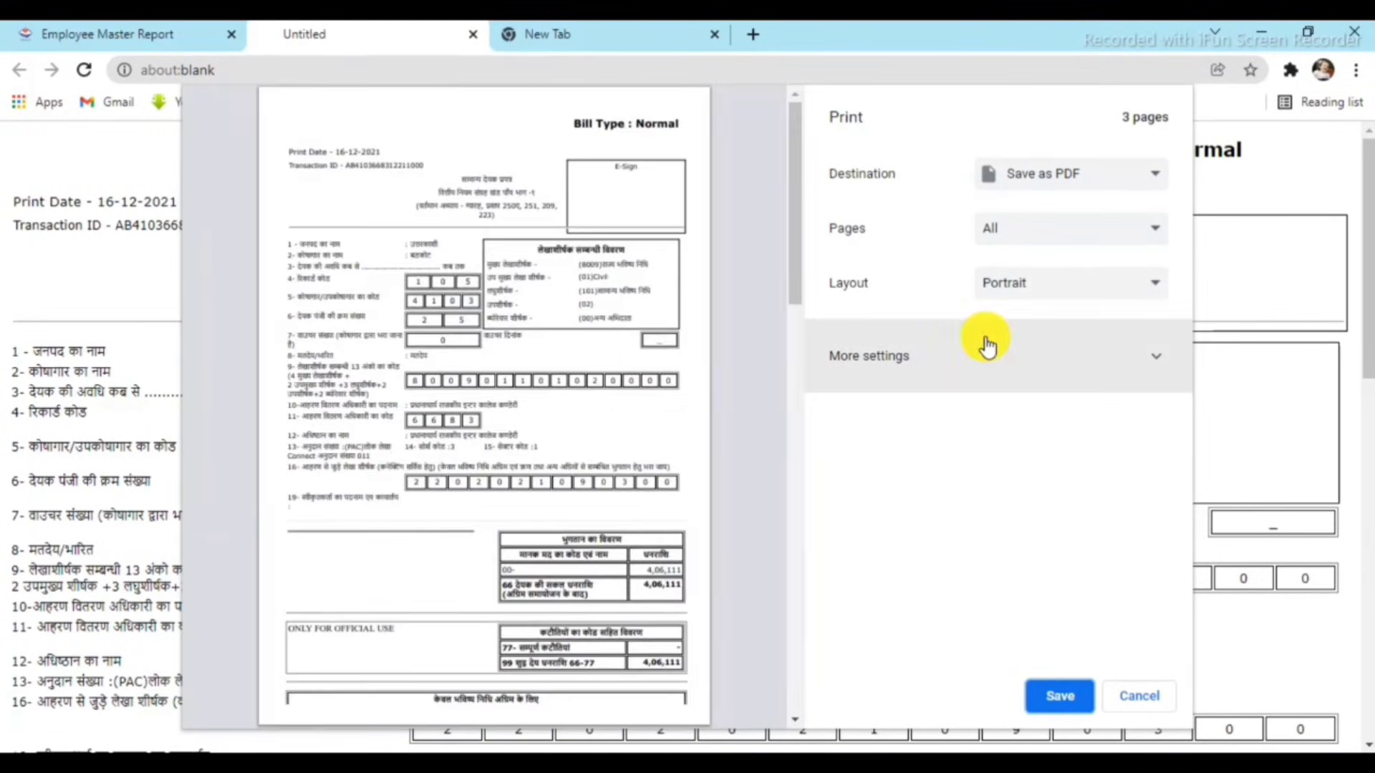
left_click(1061, 696)
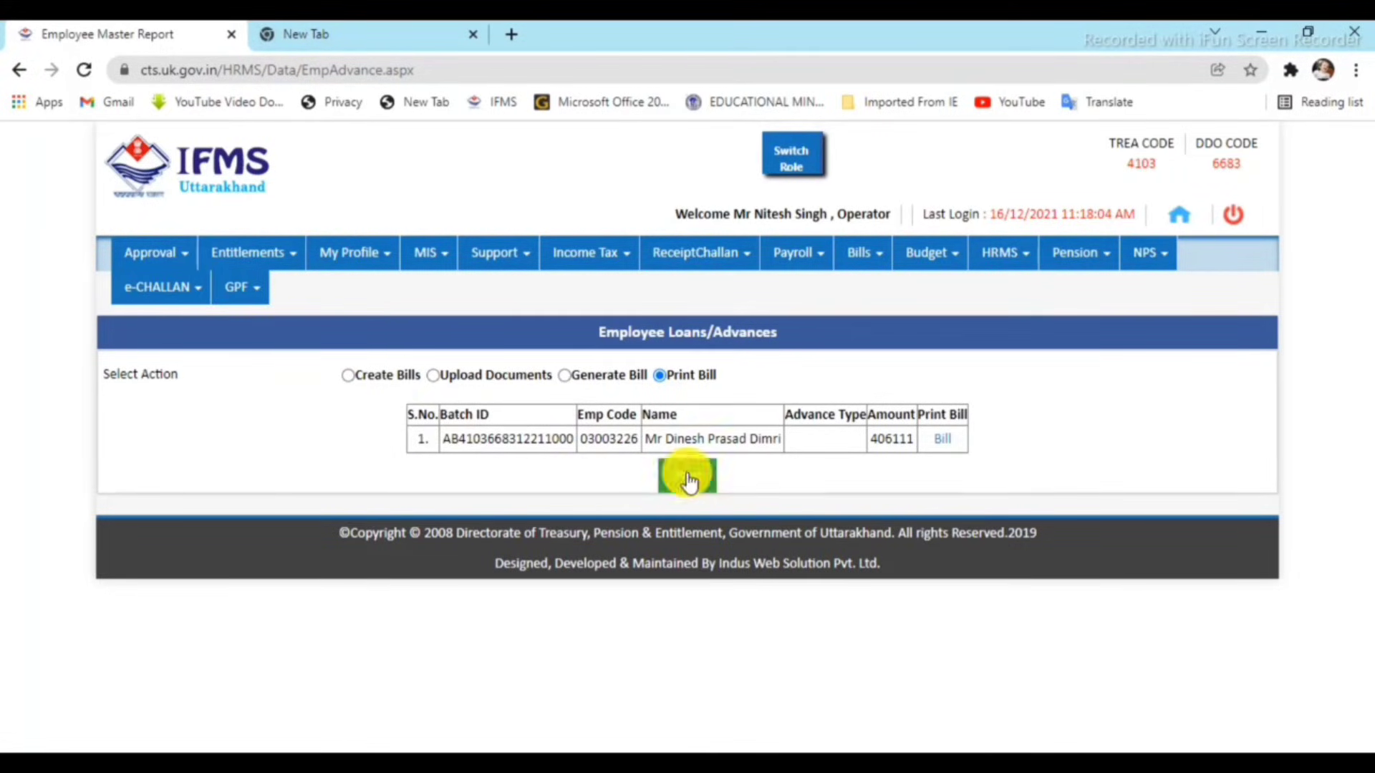
Go to Approval > Bills and select the 406111 GPF advance bill for review.
left_click(1026, 264)
mouse_move(1023, 295)
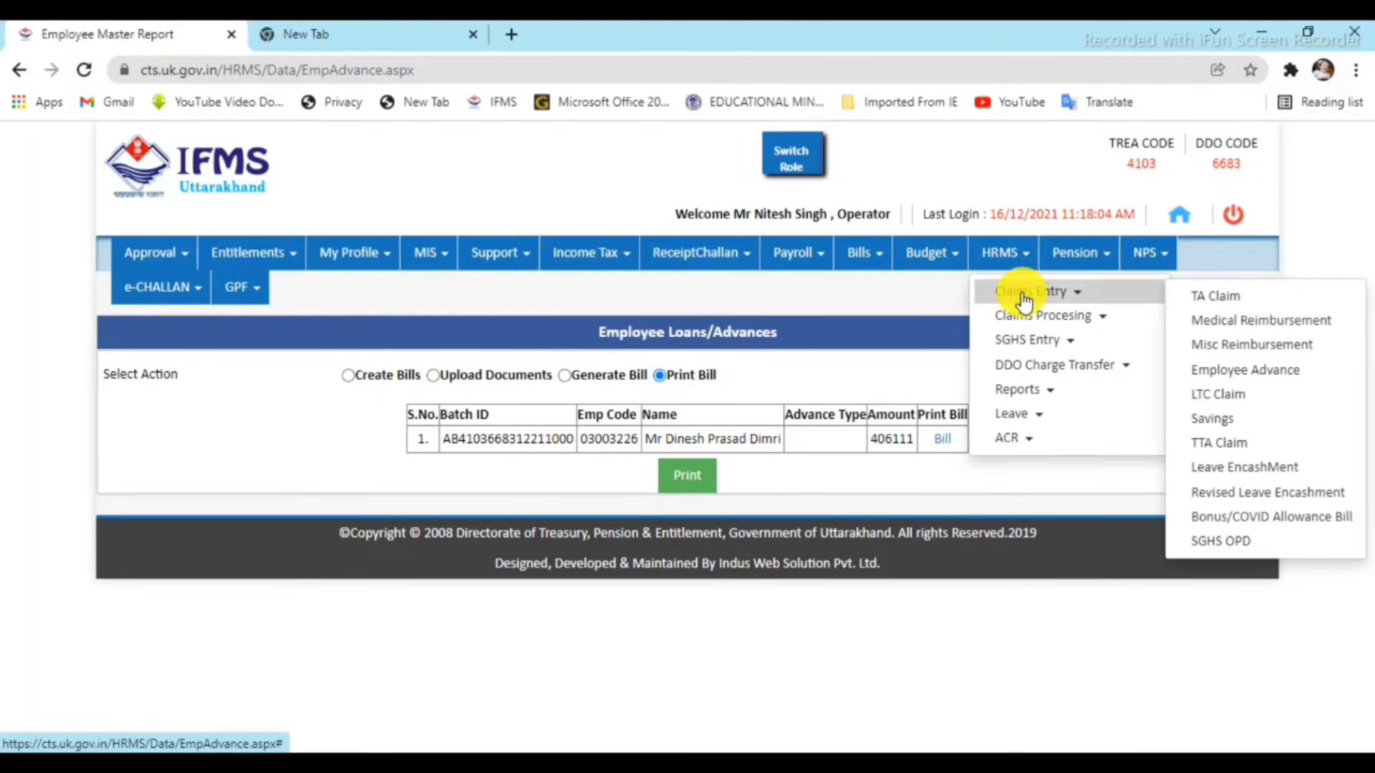
mouse_move(1022, 324)
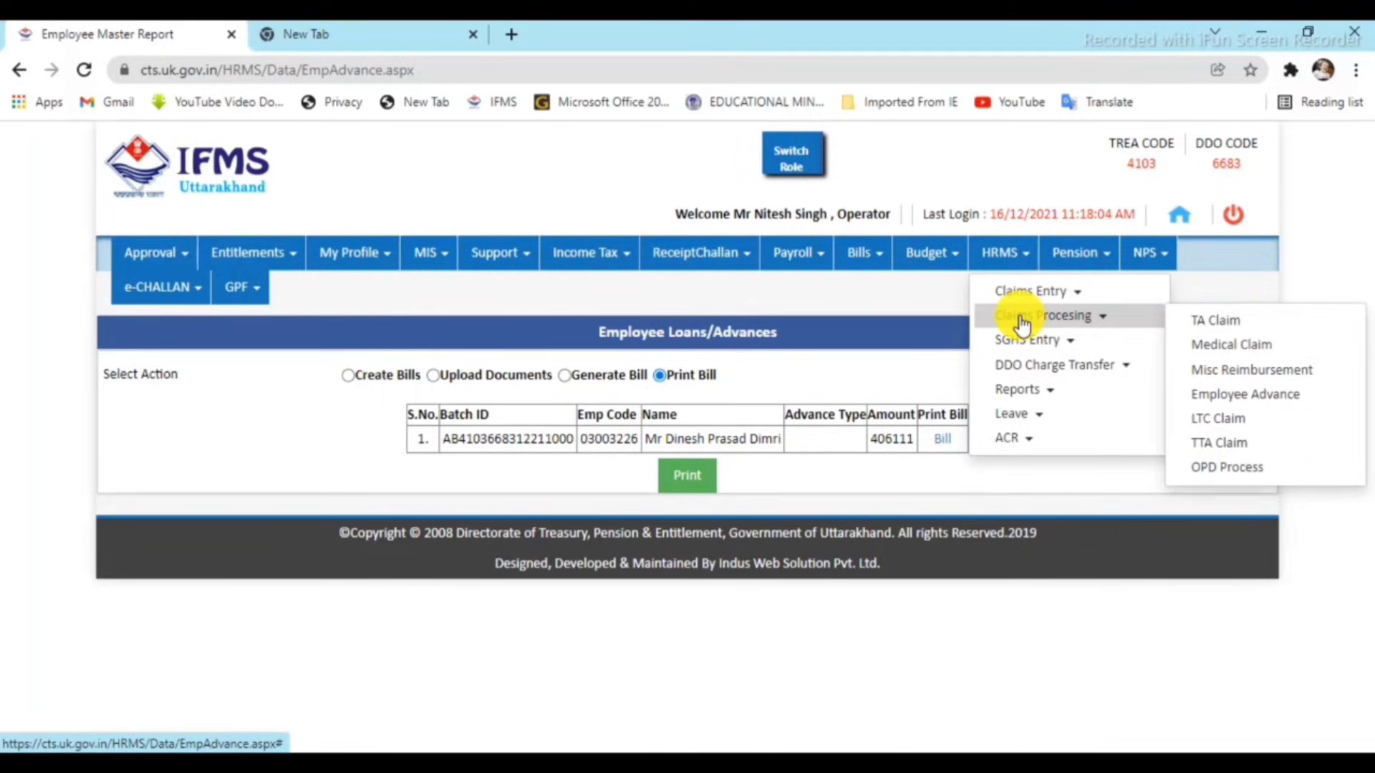
left_click(143, 262)
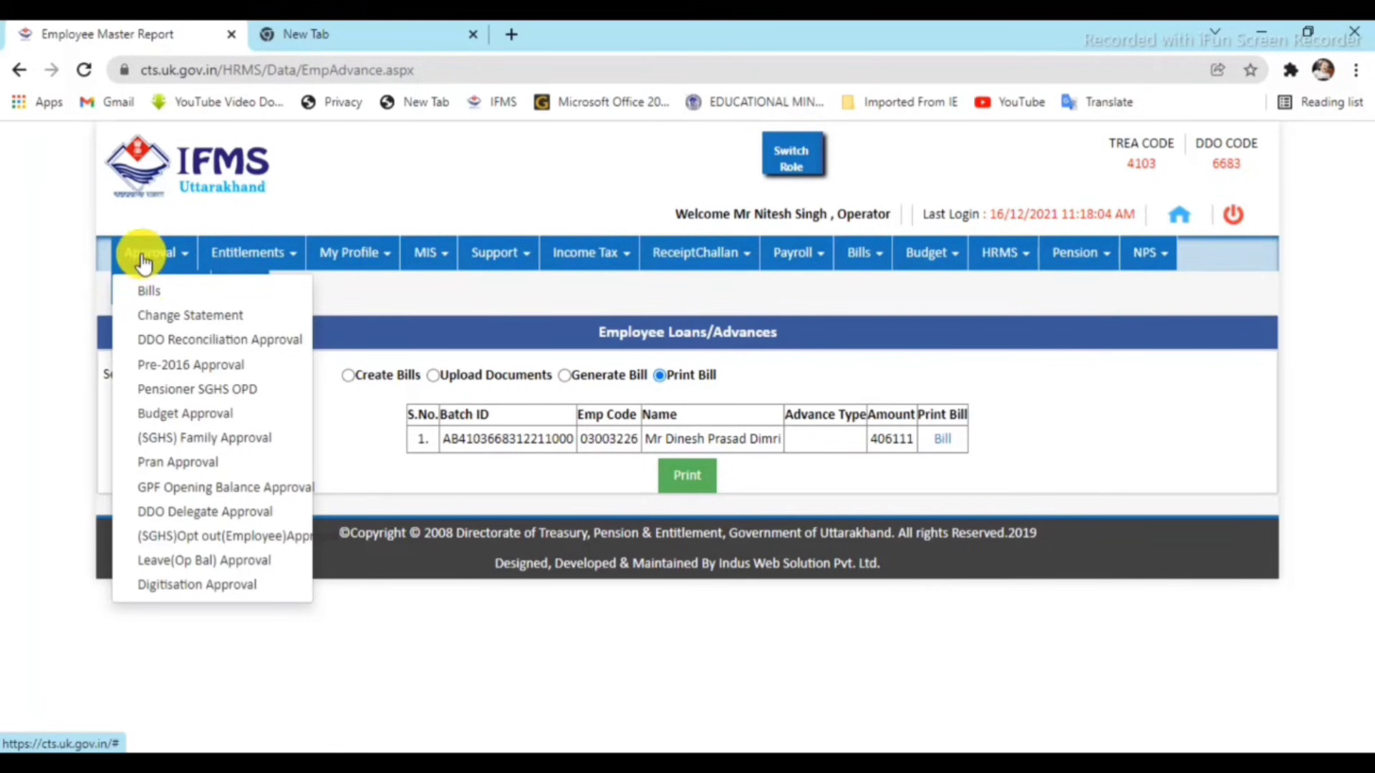
left_click(151, 293)
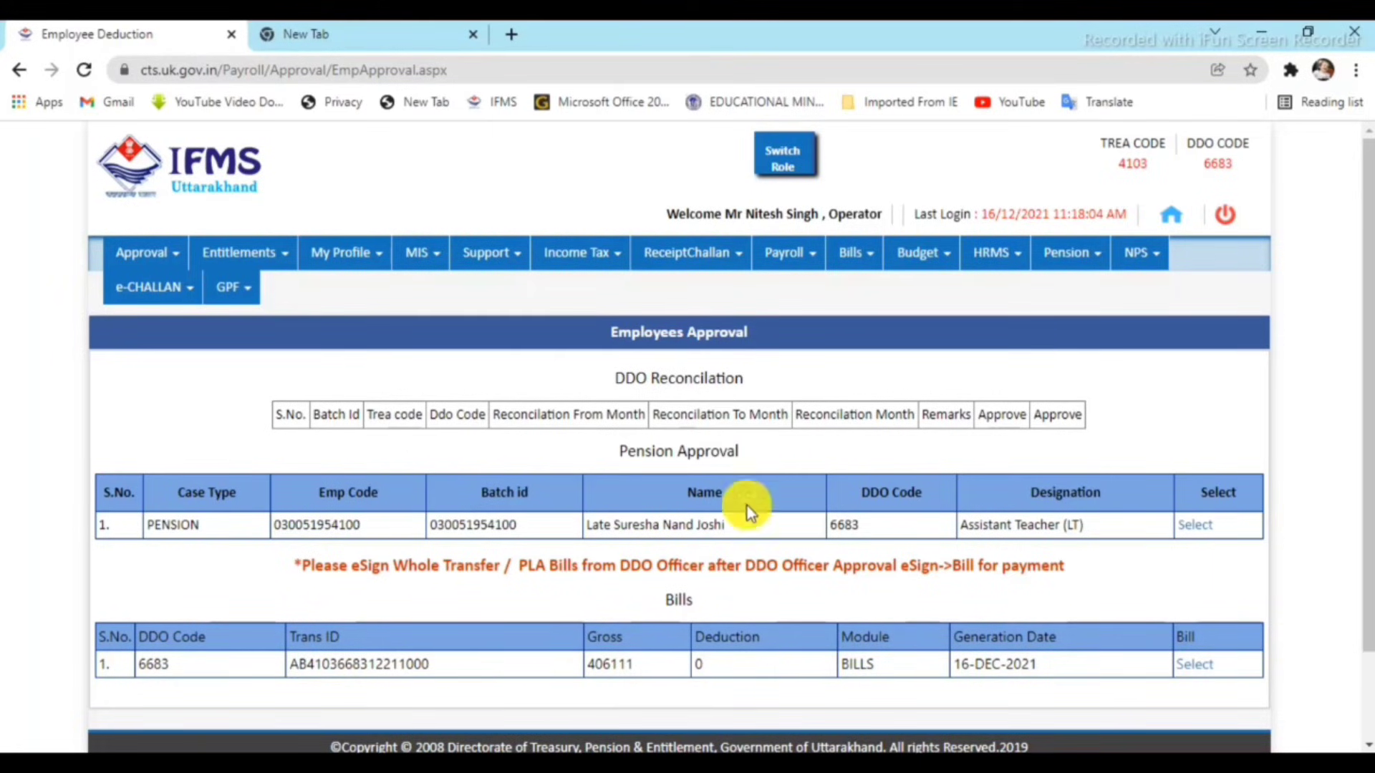
scroll(805, 489, "down", 2)
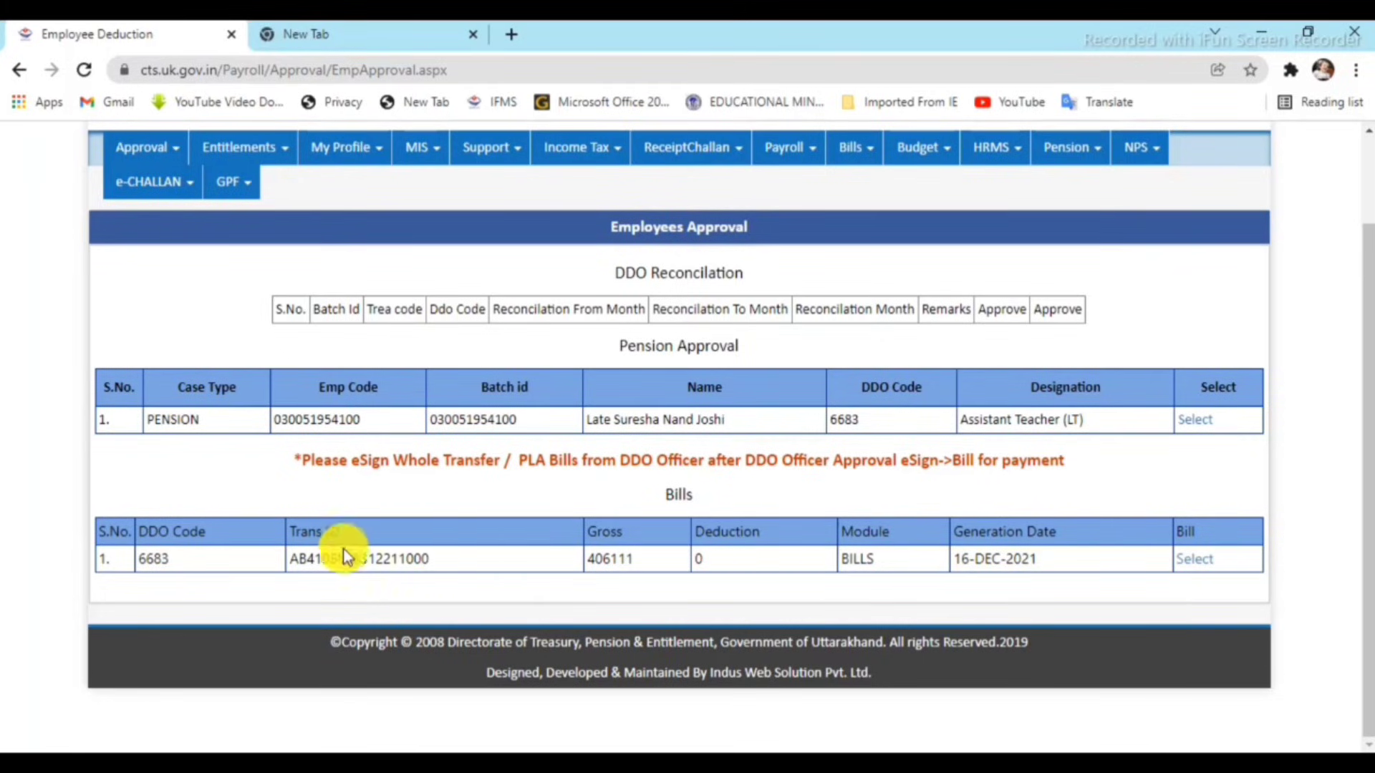
left_click(1214, 562)
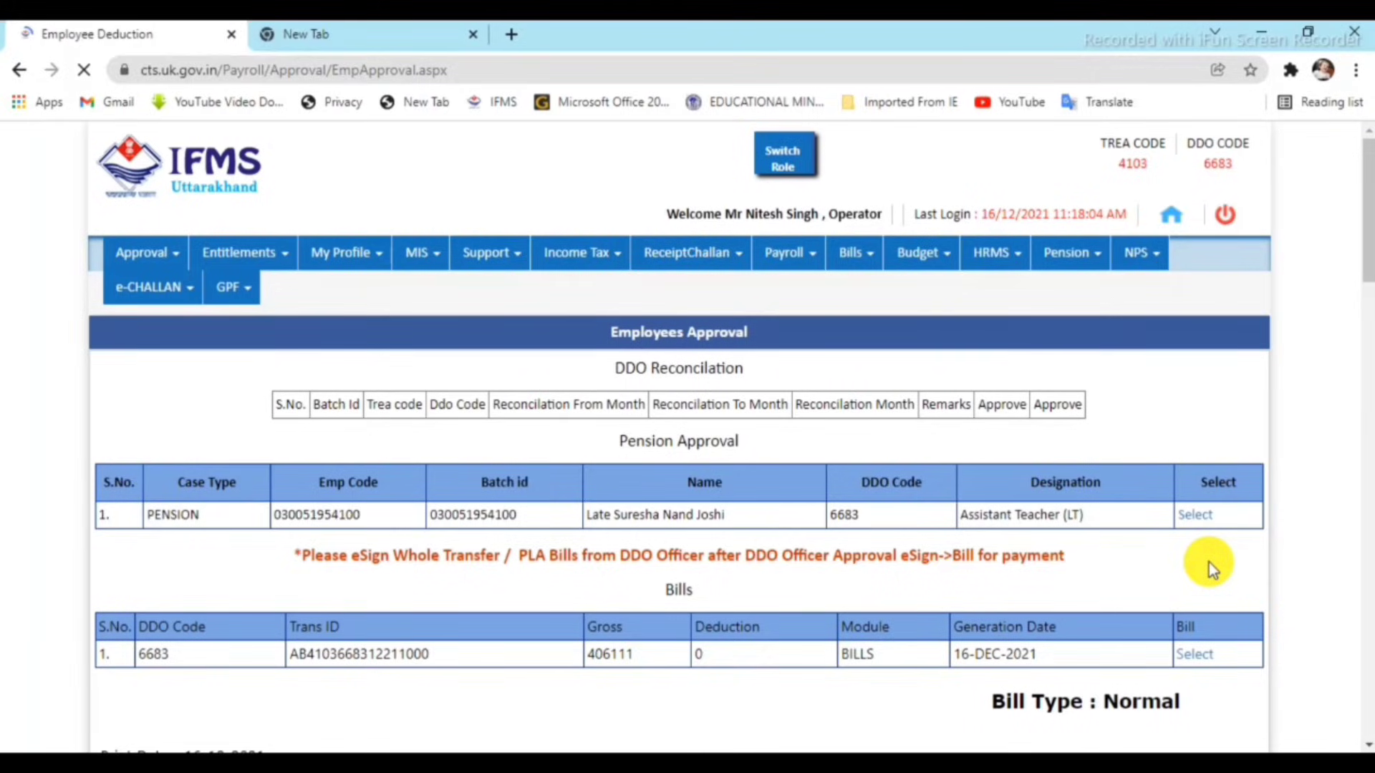
Set the bill's action to Approve, confirm with Yes, and close the success popup.
scroll(1209, 563, "down", 15)
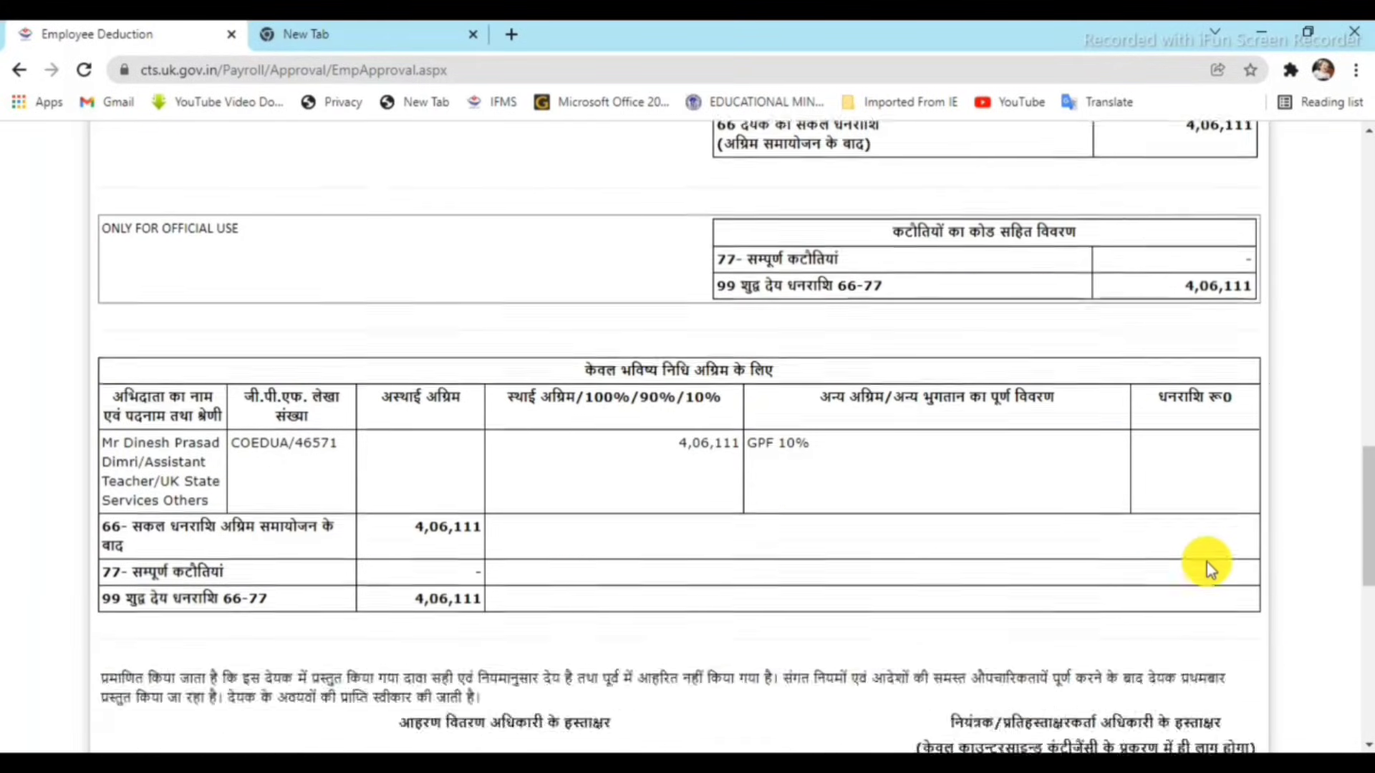
scroll(1206, 561, "down", 10)
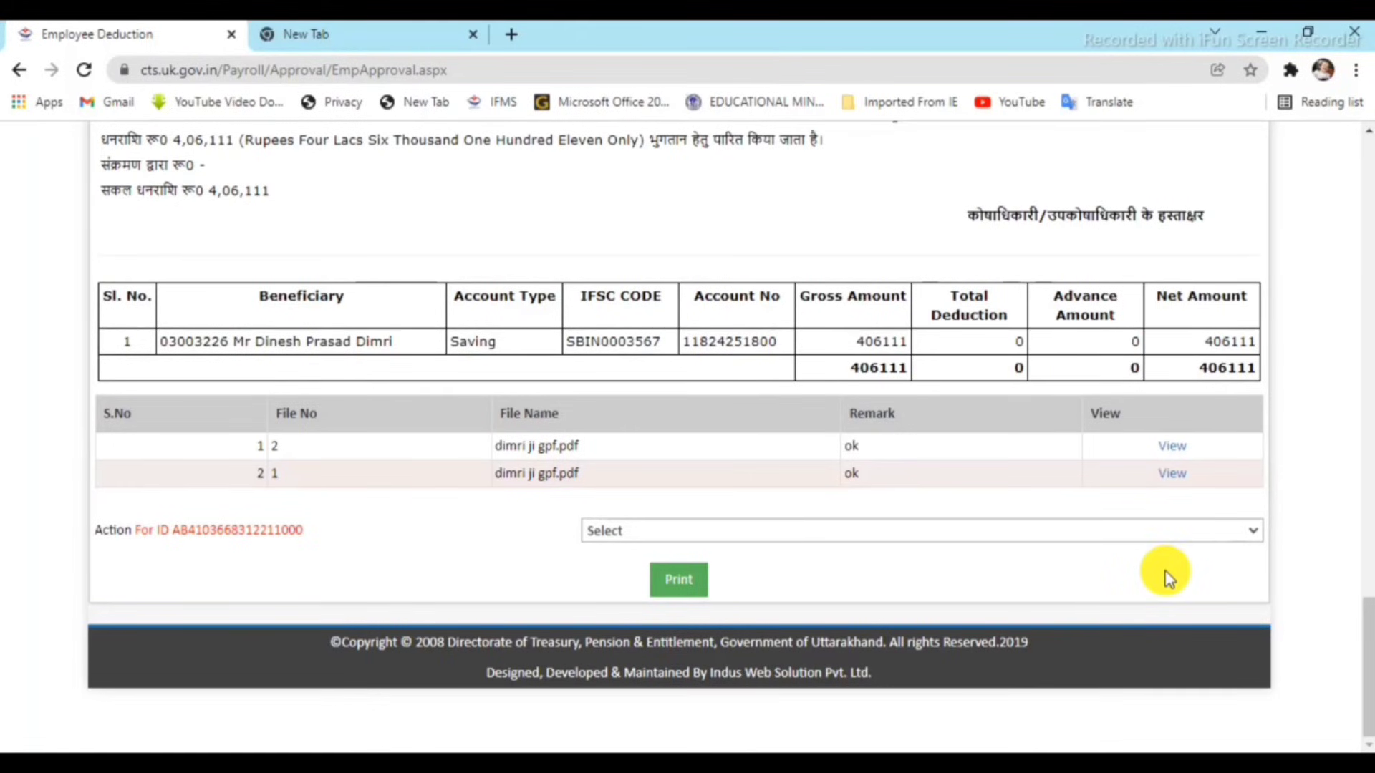
left_click(887, 529)
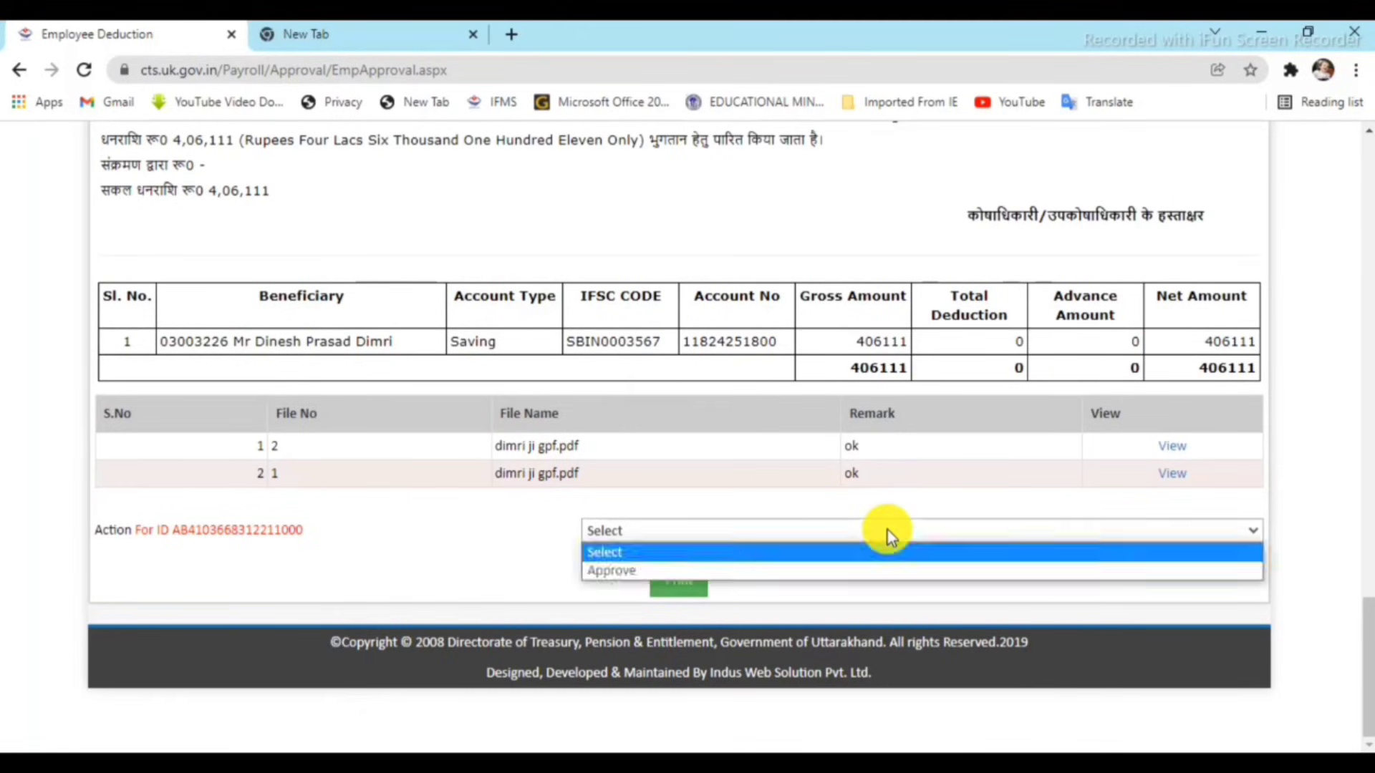
left_click(865, 568)
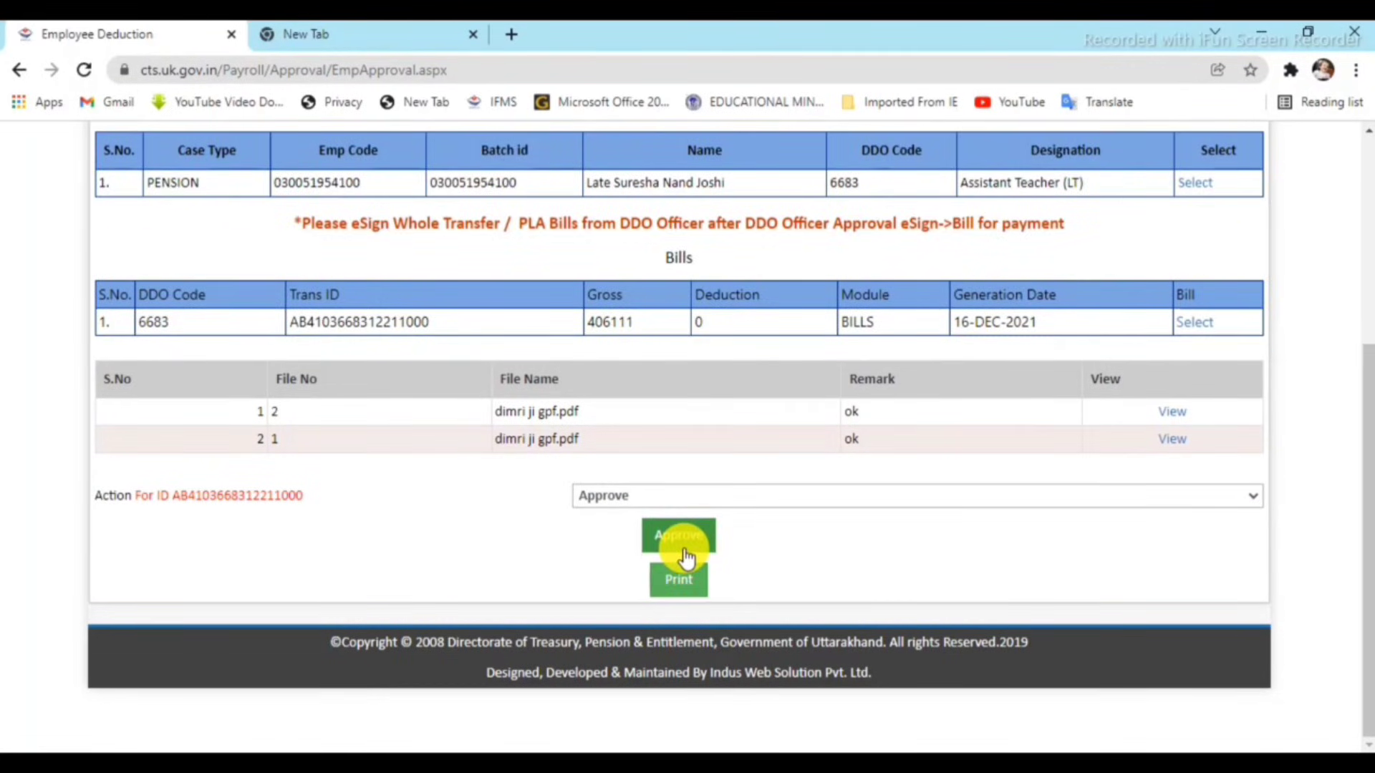
left_click(678, 536)
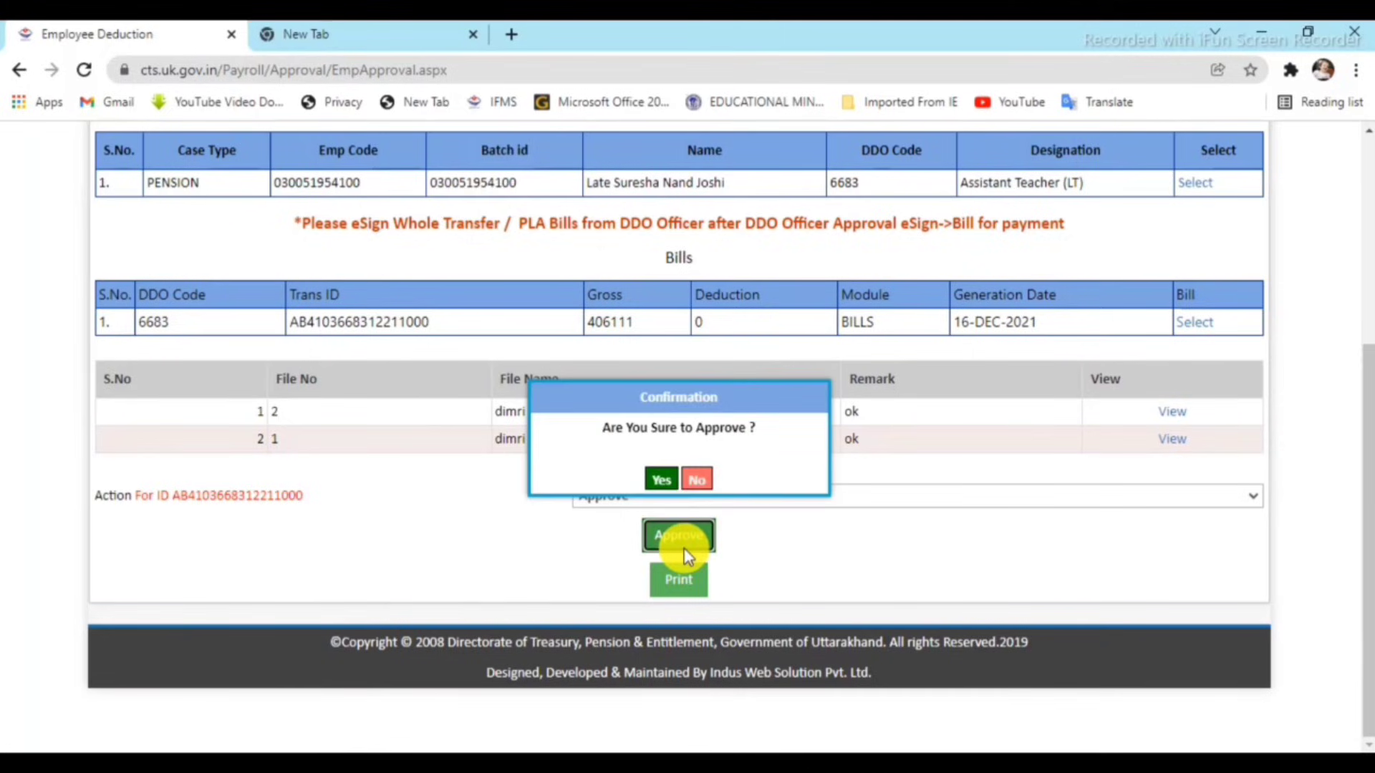
left_click(659, 479)
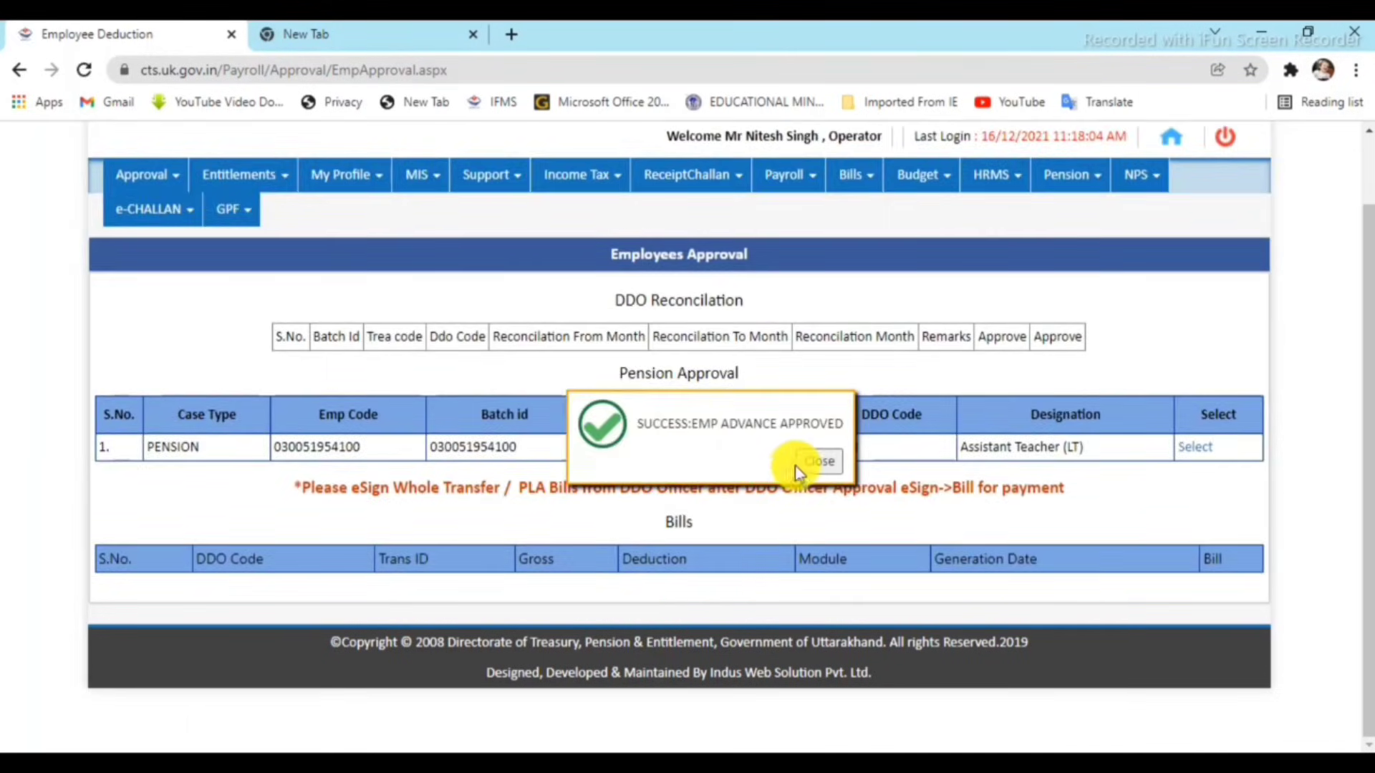
left_click(806, 464)
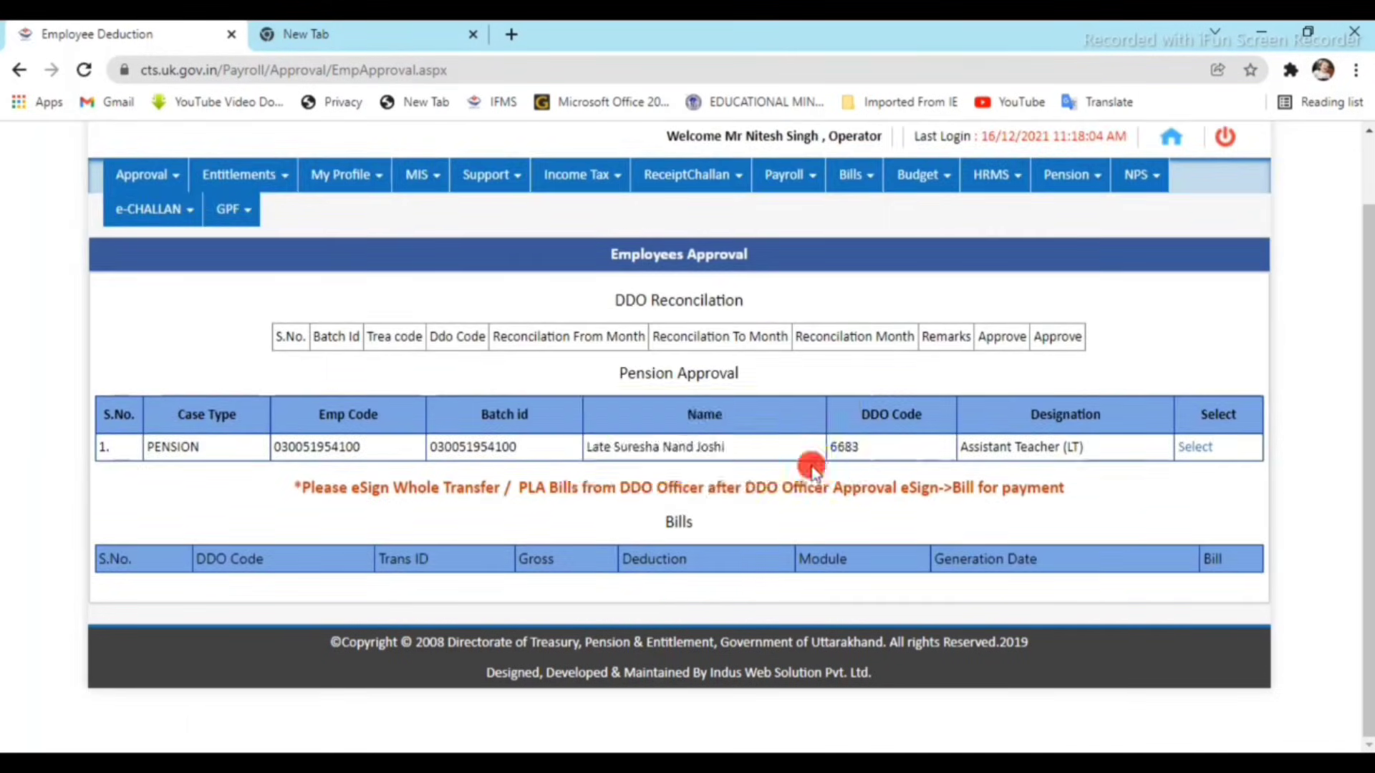
scroll(784, 290, "up", 2)
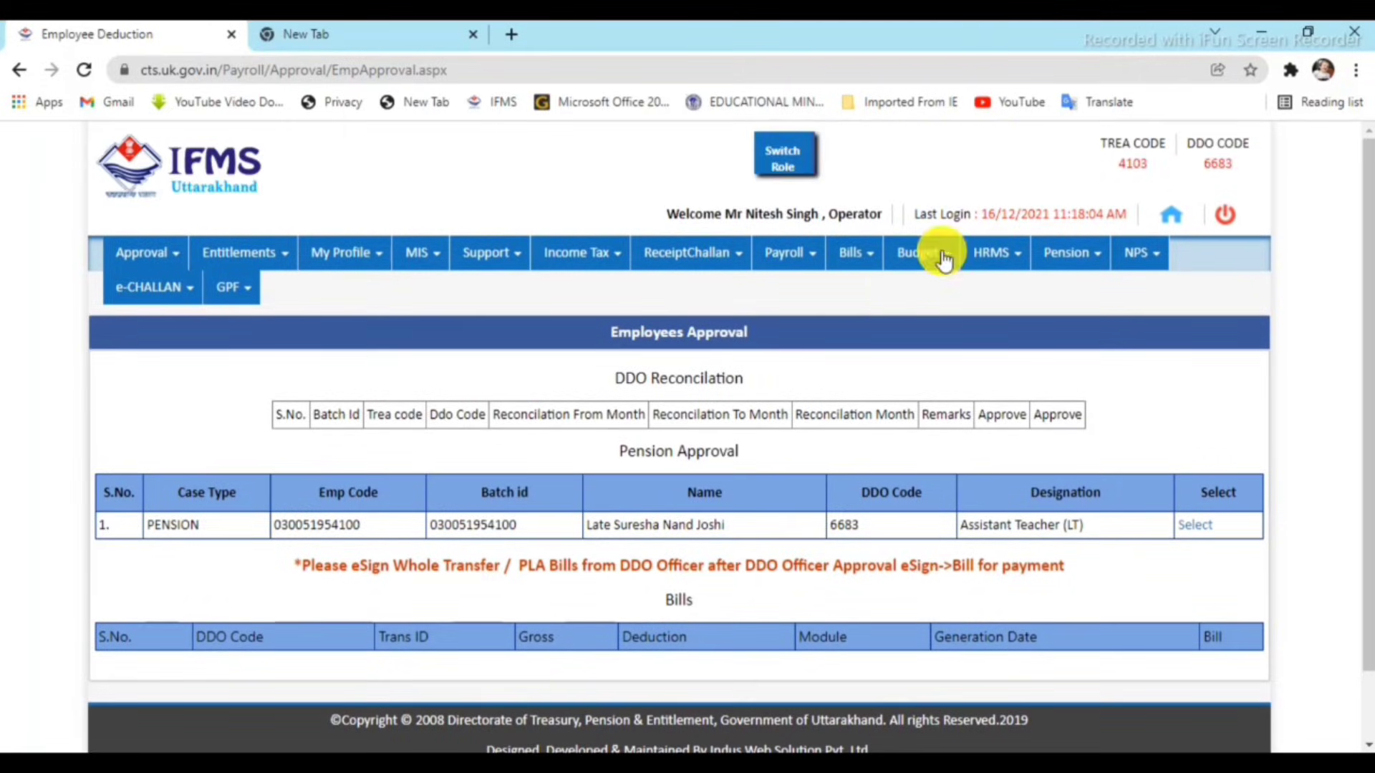
Switch the role to Supervisor and open the Approval > Bills list.
left_click(800, 172)
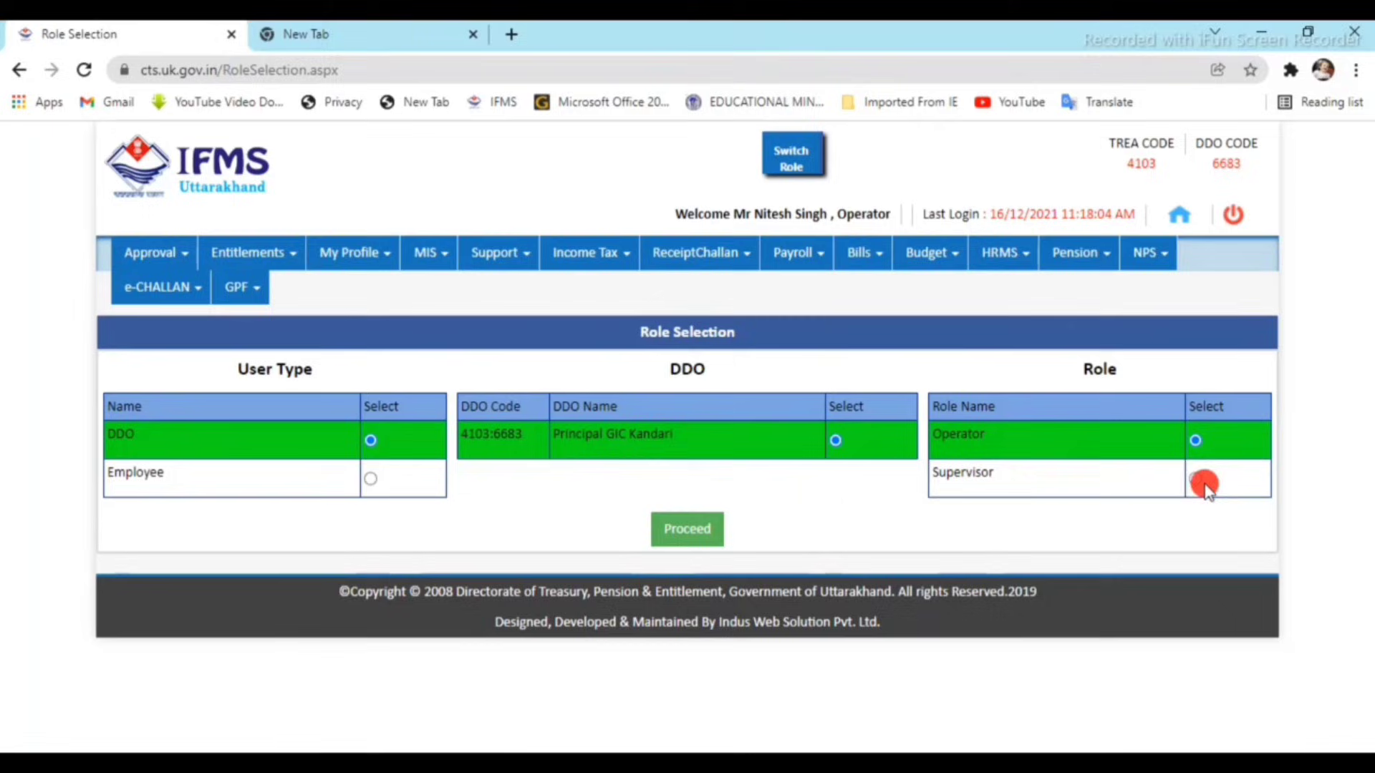
left_click(1204, 482)
left_click(694, 534)
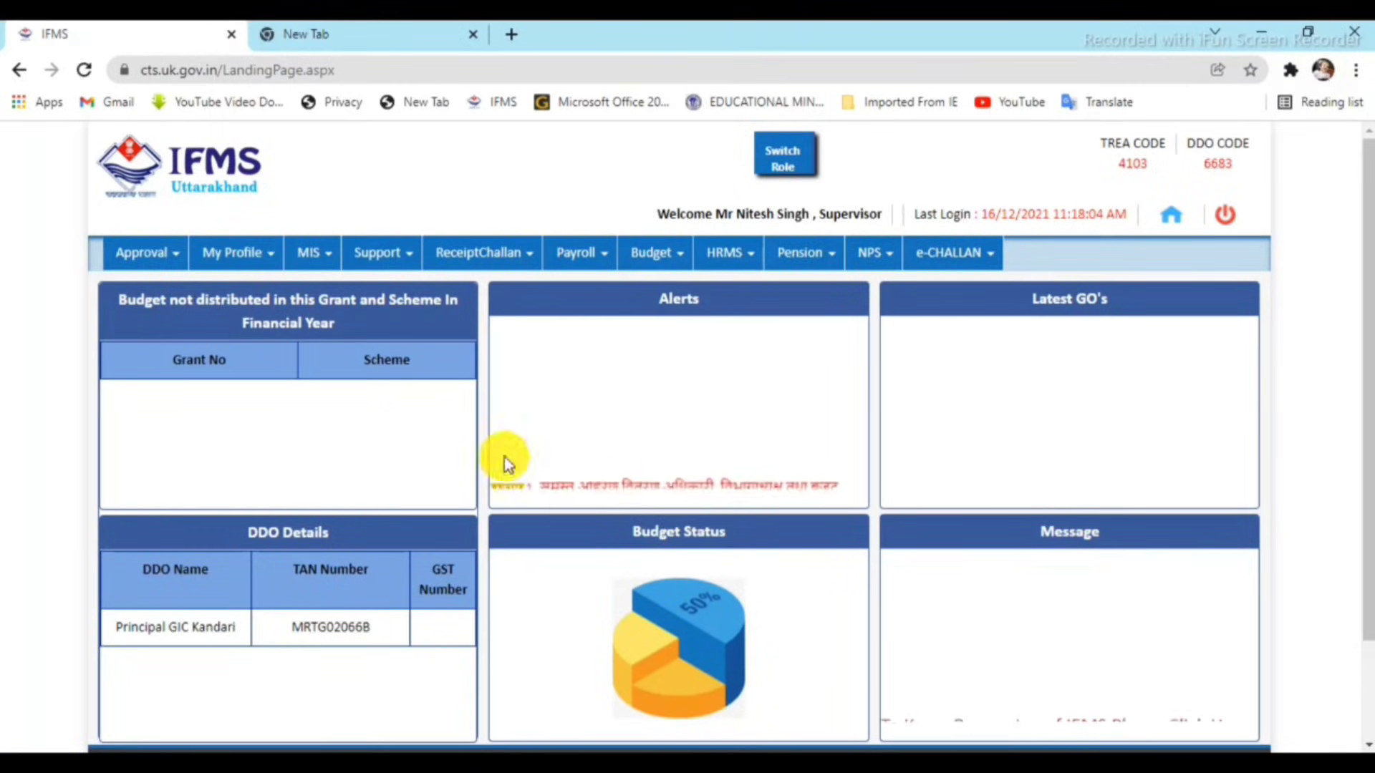
left_click(146, 253)
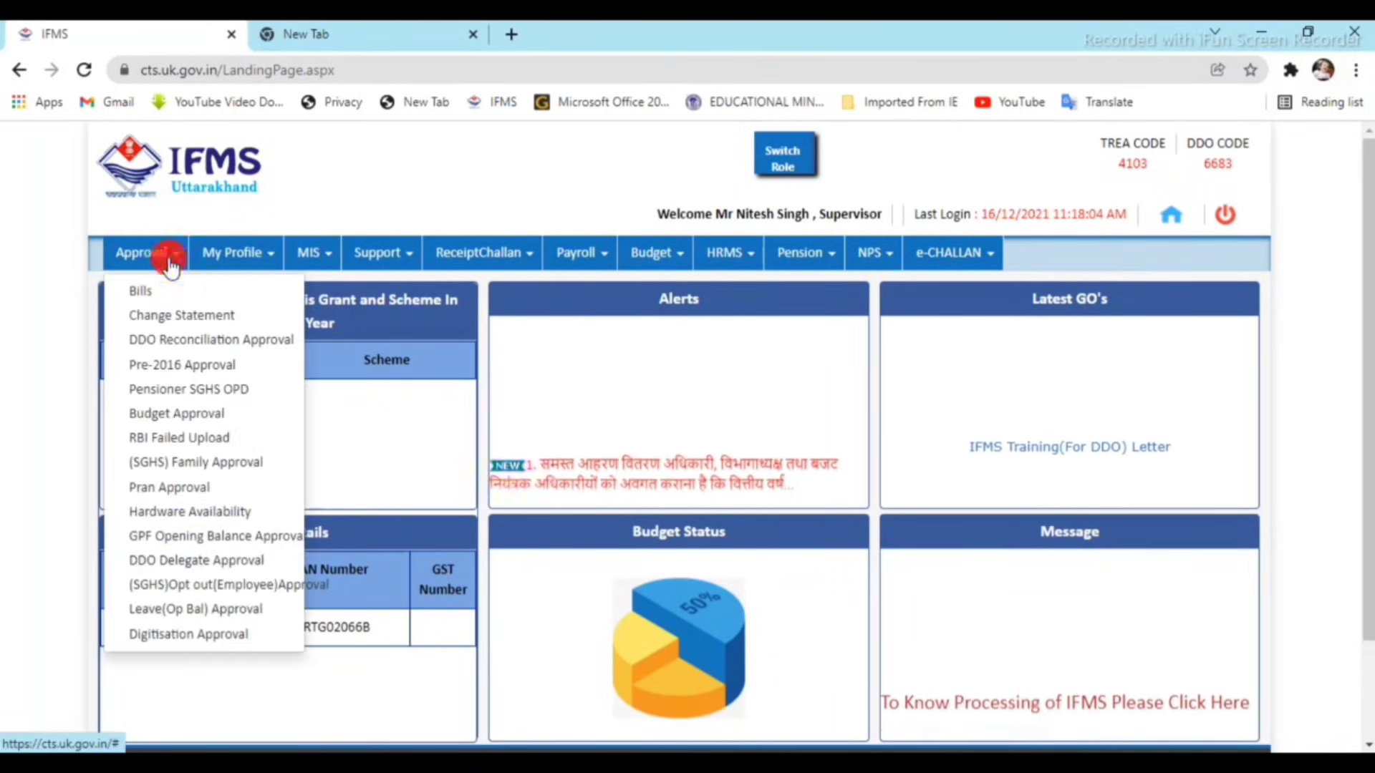
left_click(164, 293)
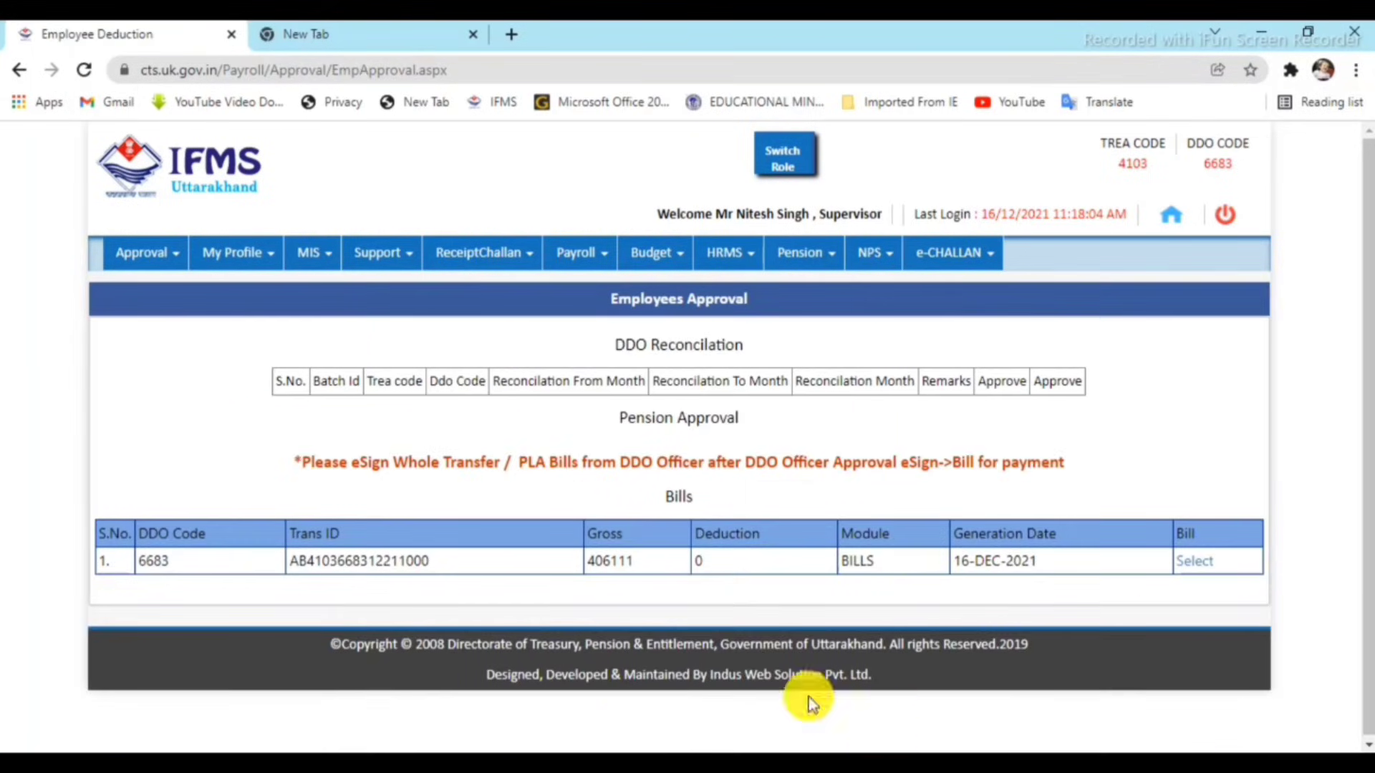
As Supervisor, select the 406111 bill, approve it, confirm Yes, and close the success popup.
left_click(1194, 561)
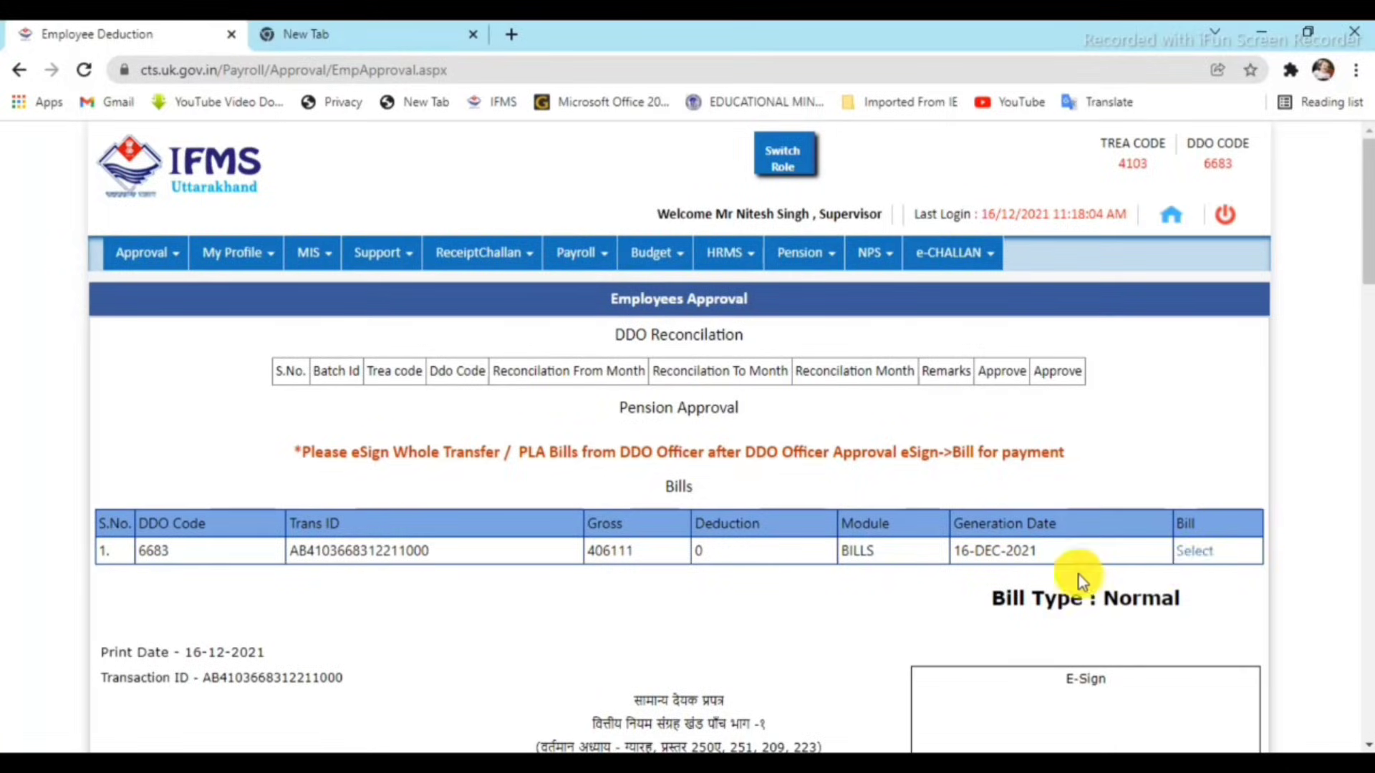
scroll(1078, 574, "down", 10)
scroll(1078, 574, "down", 8)
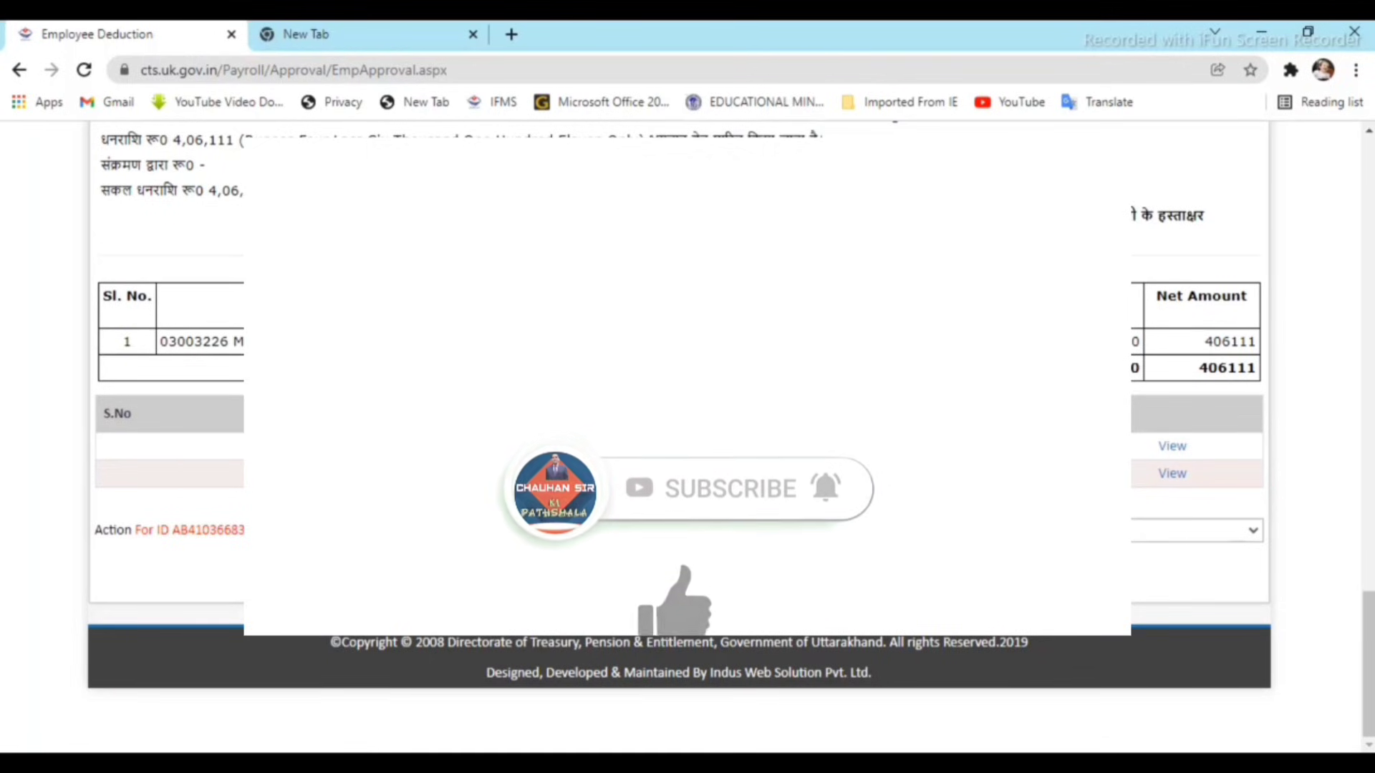
left_click(821, 537)
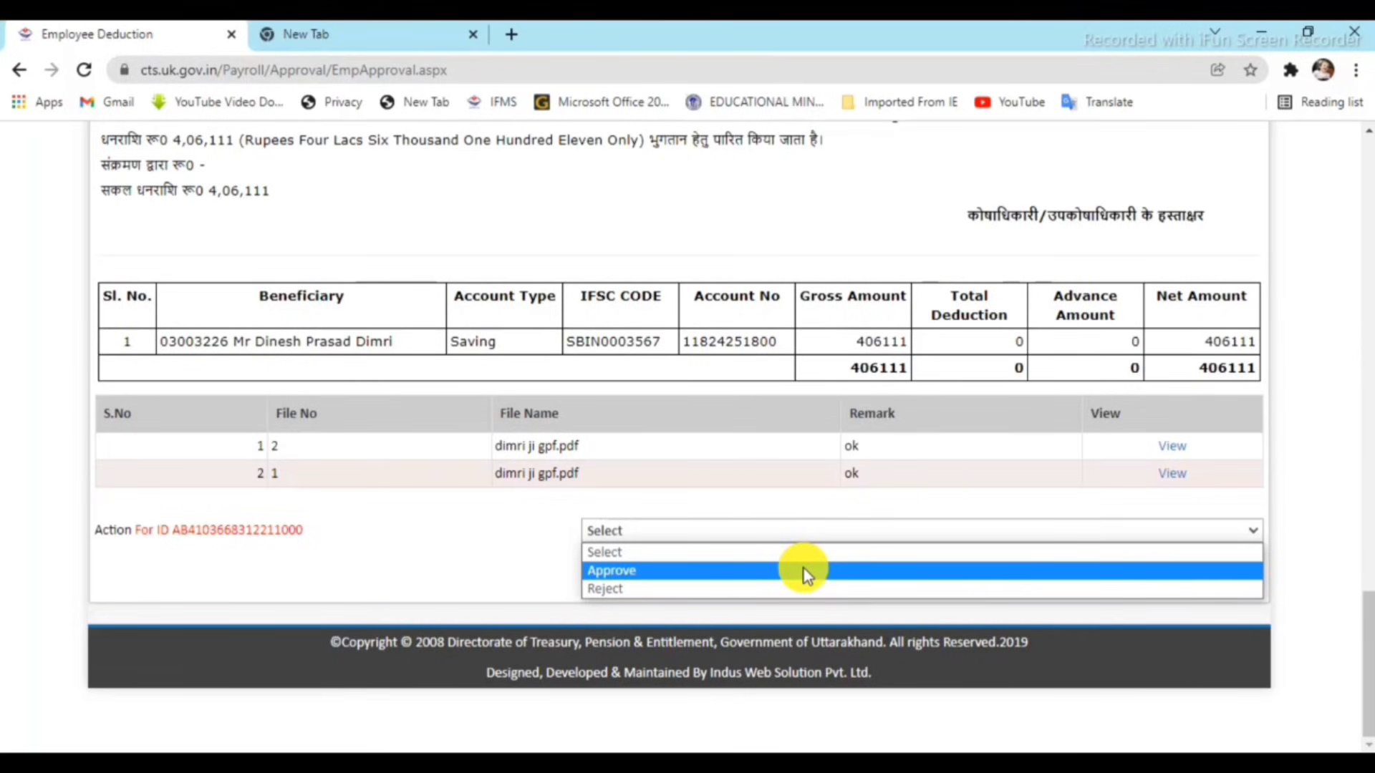
left_click(804, 573)
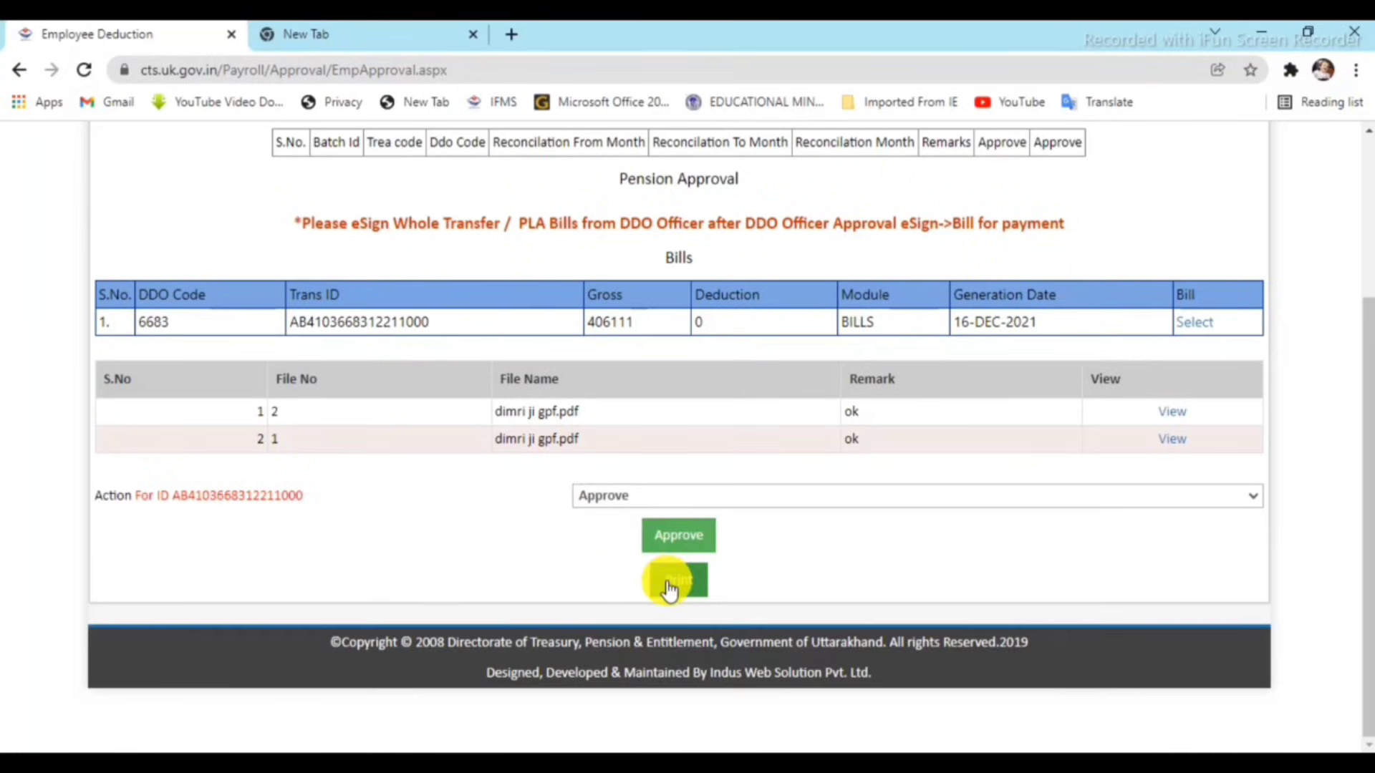
left_click(679, 543)
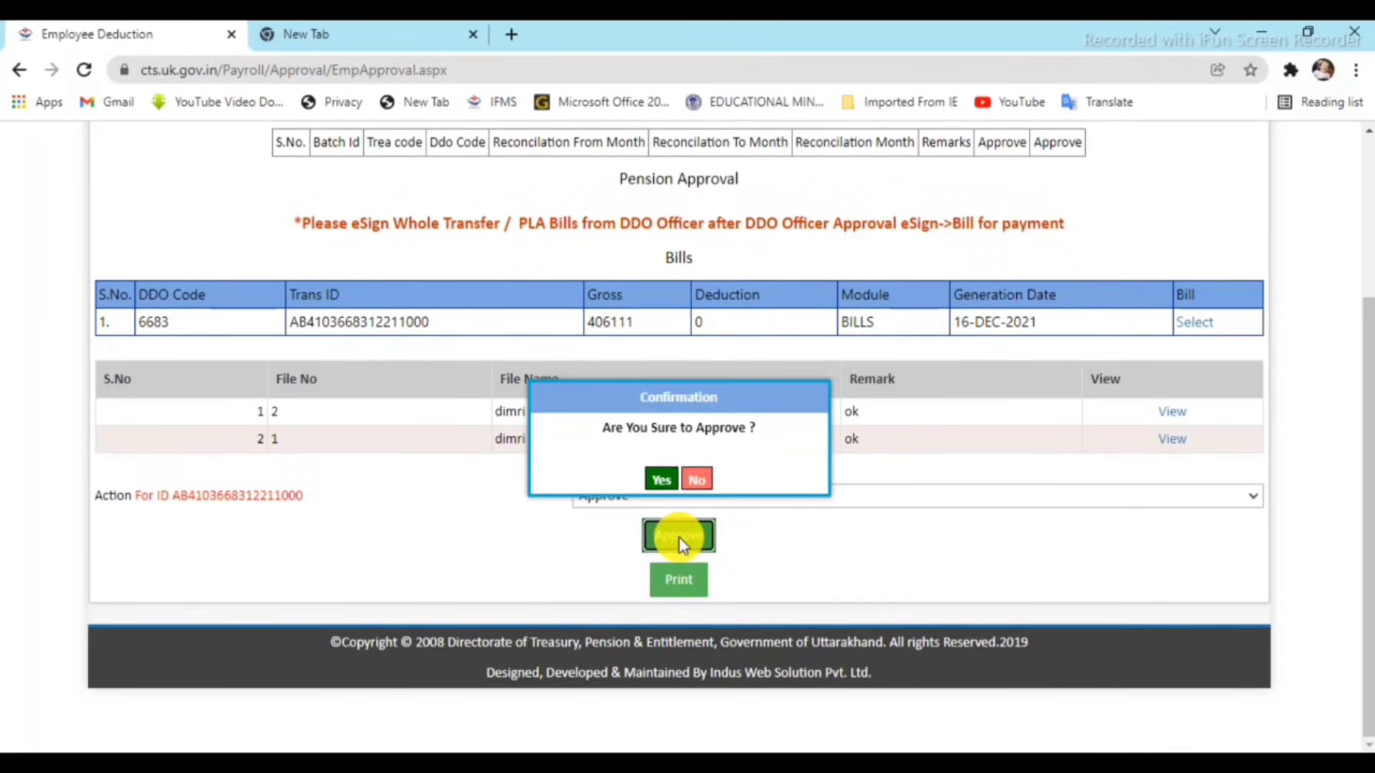
left_click(661, 479)
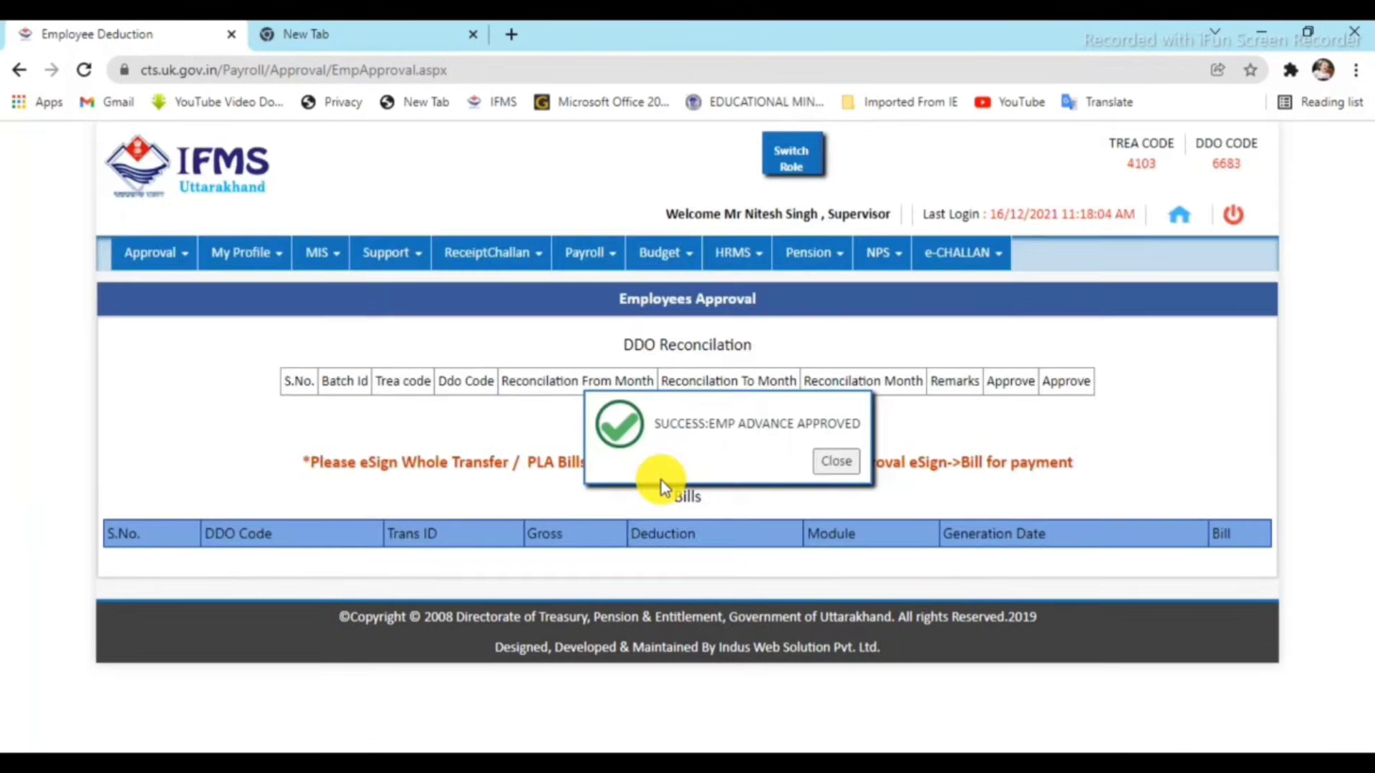
left_click(833, 462)
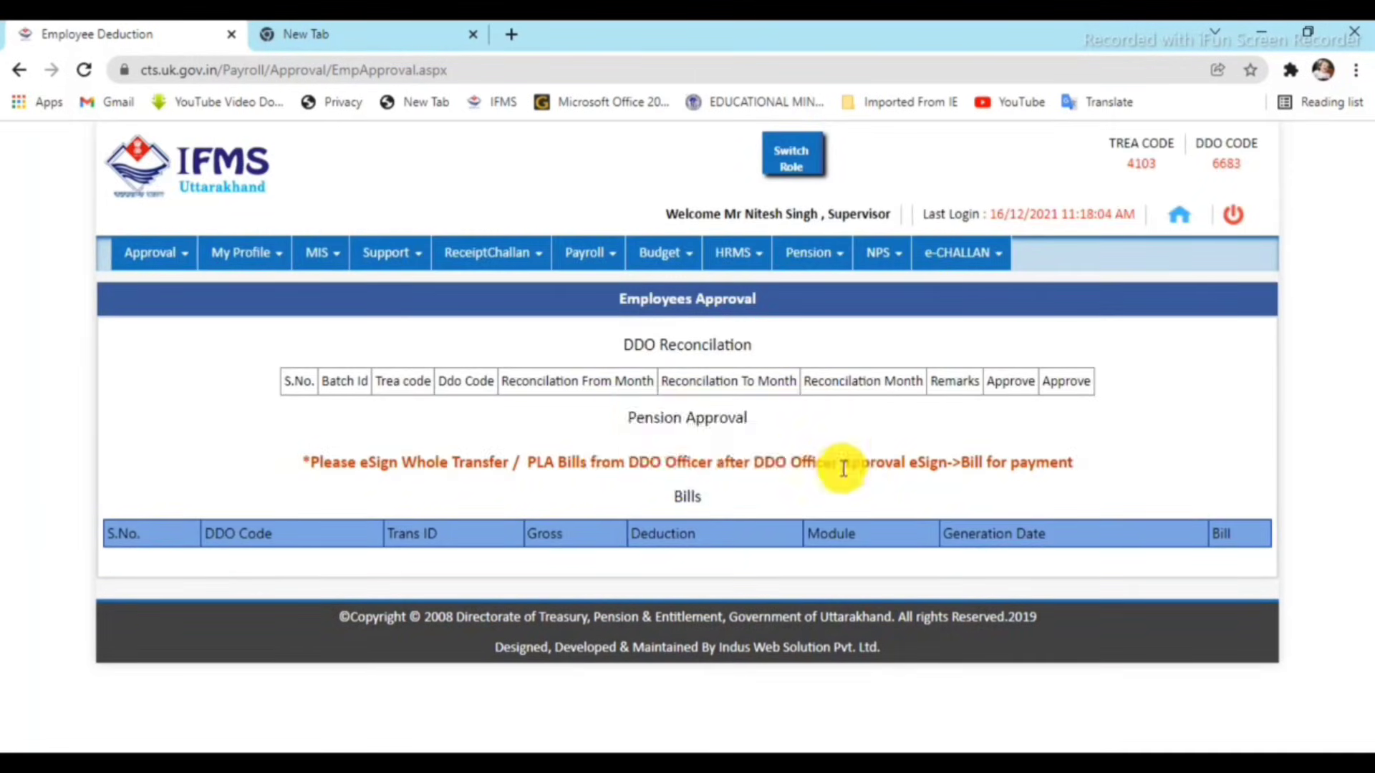